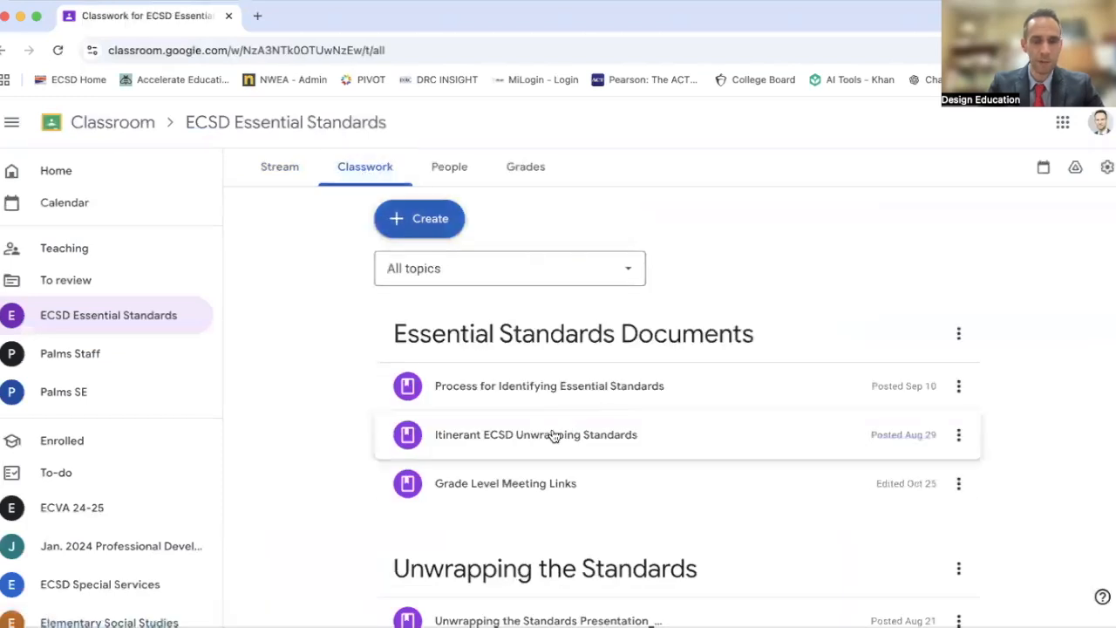
Step: Open the Third Grade math pacing guide spreadsheet through the Grade Level Meeting Links material in the ECSD Essential Standards classwork
left_click(519, 480)
left_click(571, 576)
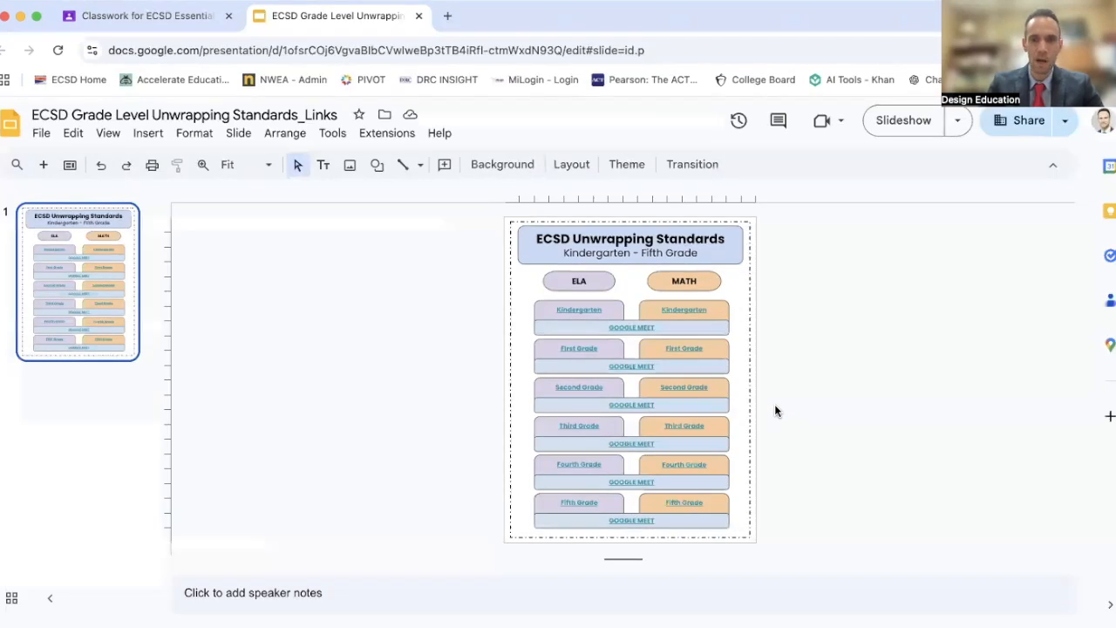
left_click(692, 425)
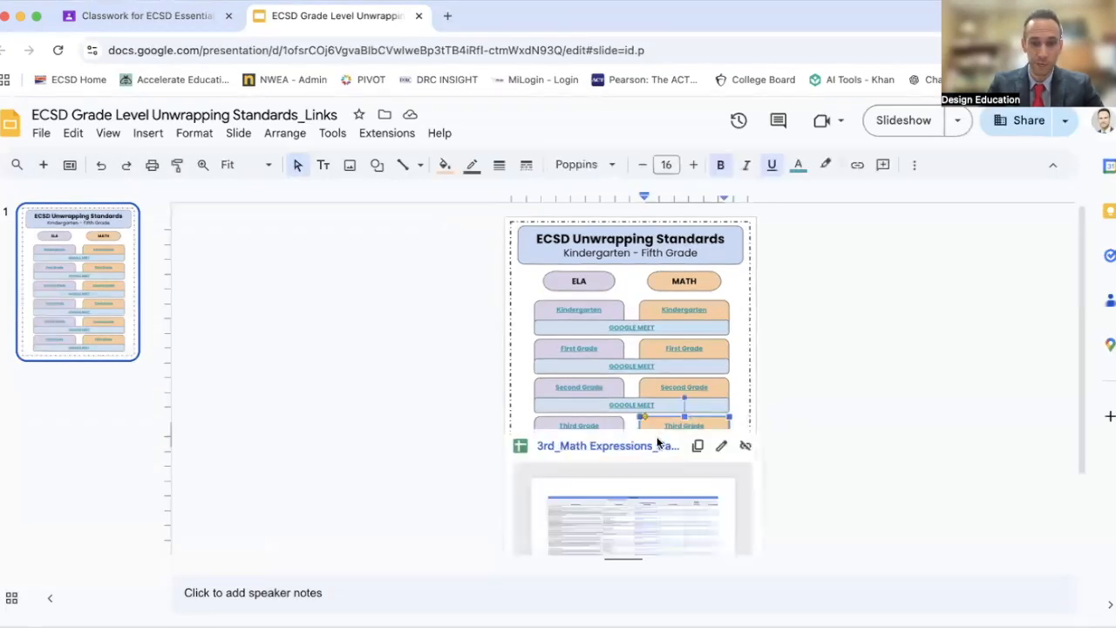
left_click(649, 443)
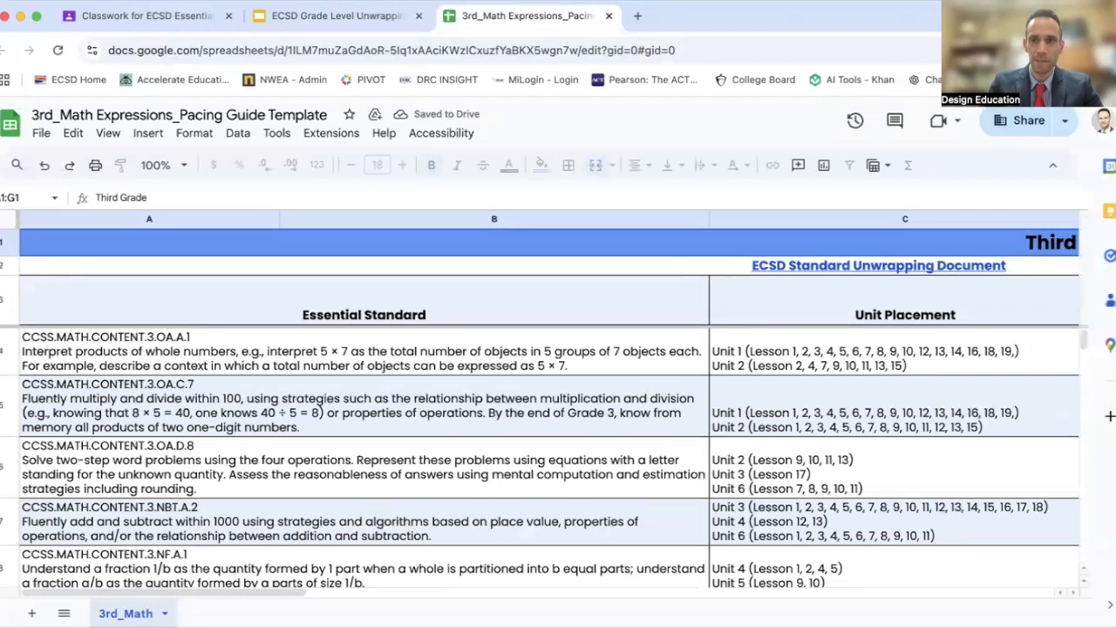
Step: Reduce the browser zoom by two levels so more of the pacing guide fits on screen
left_click(1103, 49)
left_click(1001, 371)
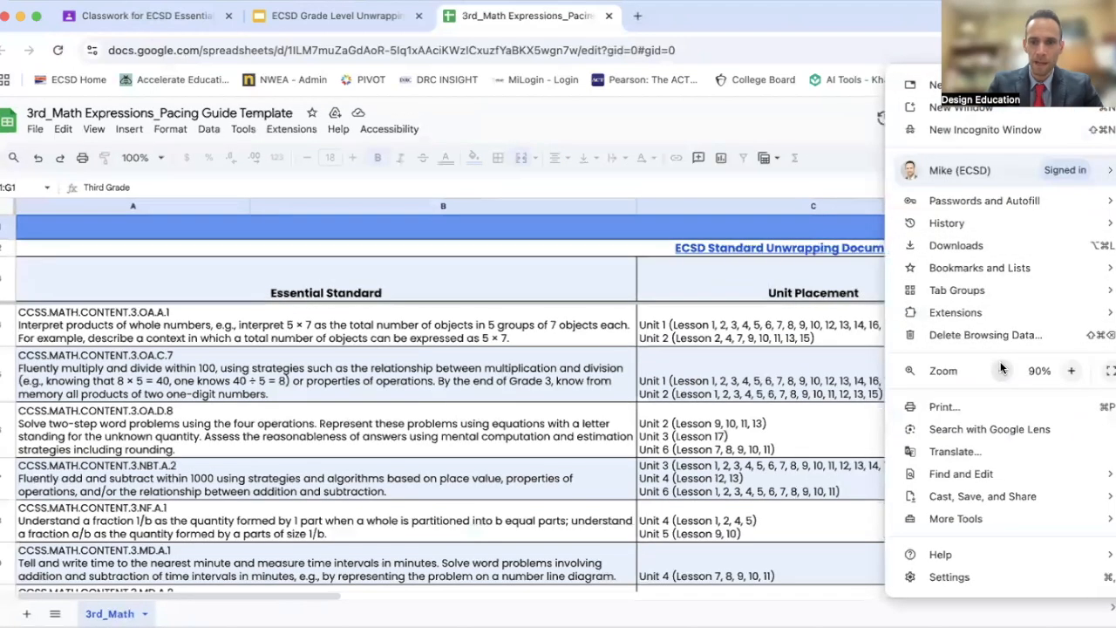
left_click(1002, 370)
left_click(482, 341)
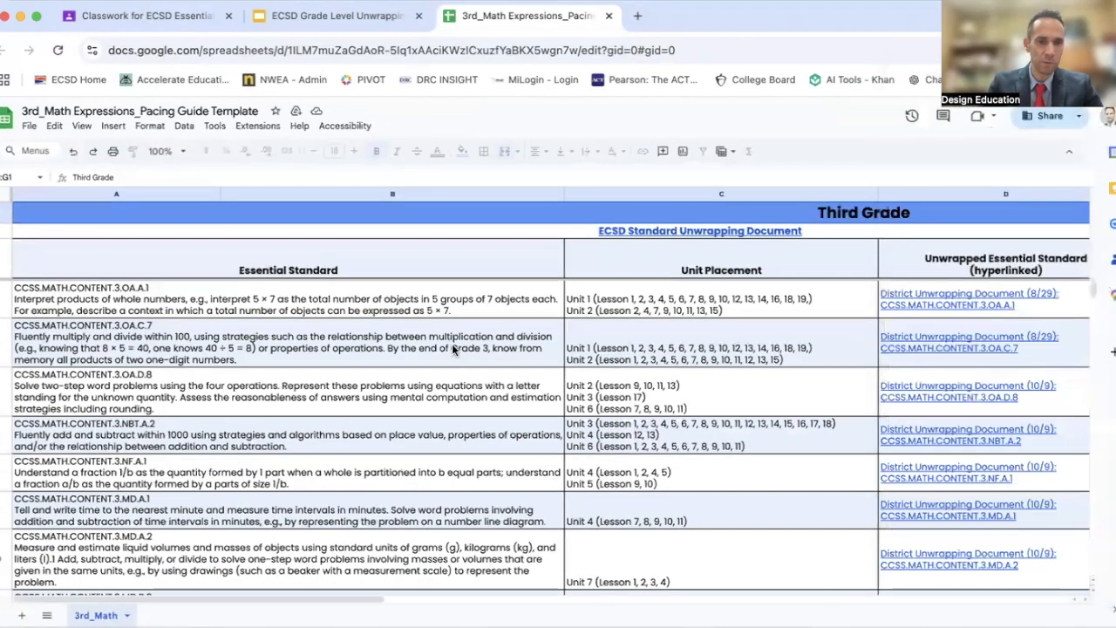
Step: Examine the pacing guide's Unit Placement, Unwrapped Essential Standard, "I Can" Statements and Common Formative Assessment columns
scroll(425, 344, "right", 3)
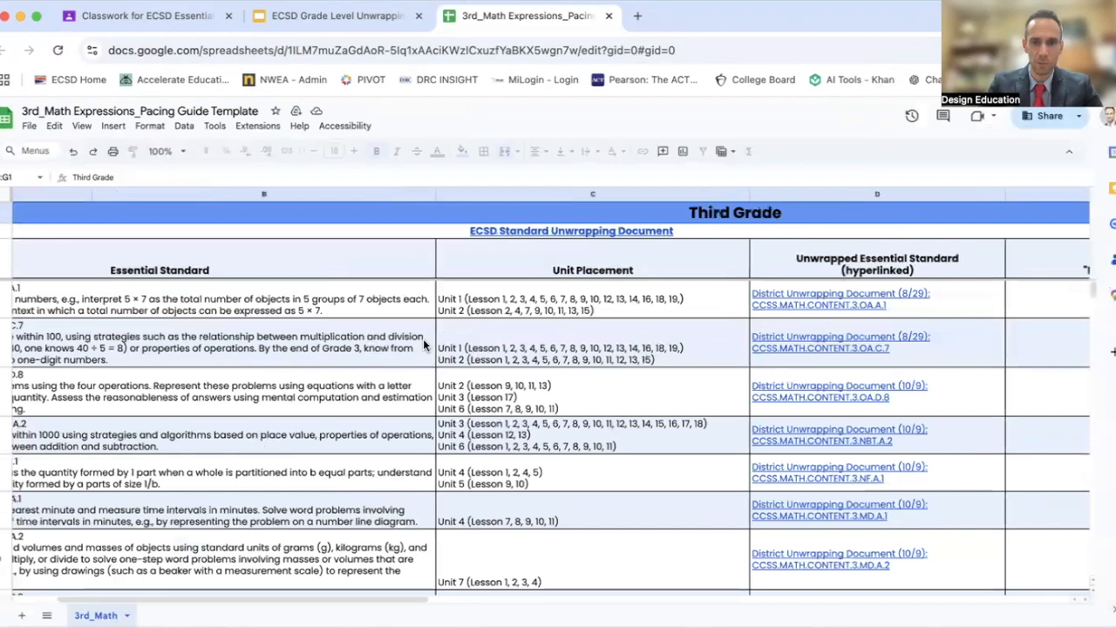
scroll(423, 339, "right", 6)
scroll(533, 347, "down", 5)
scroll(534, 347, "up", 3)
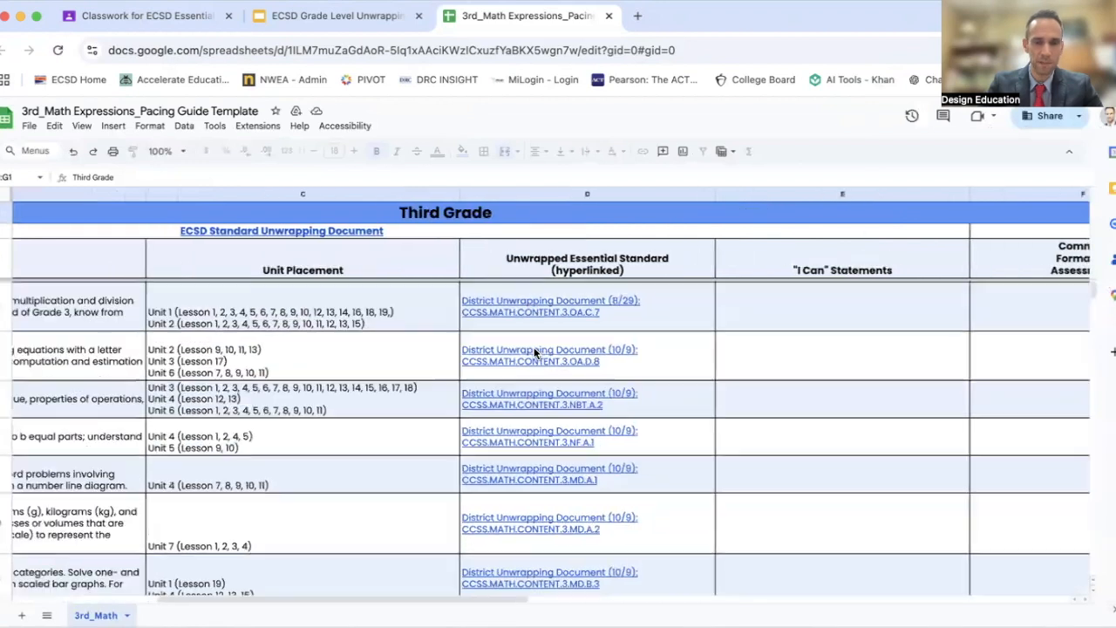
scroll(534, 347, "up", 1)
scroll(533, 347, "down", 3)
scroll(534, 347, "up", 3)
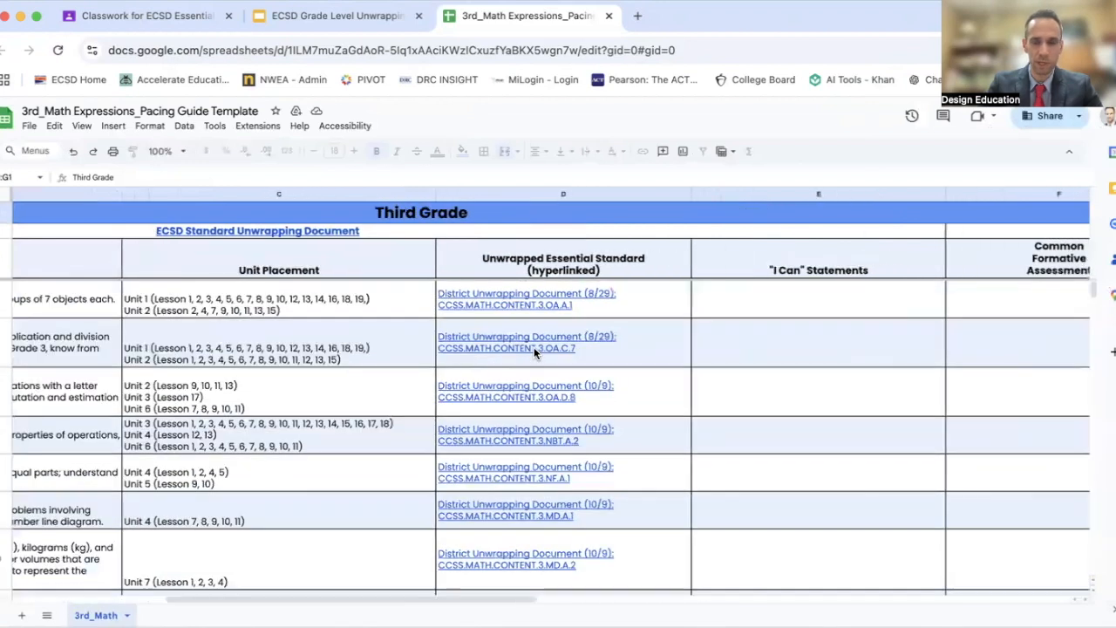
scroll(534, 347, "right", 3)
scroll(422, 380, "down", 2)
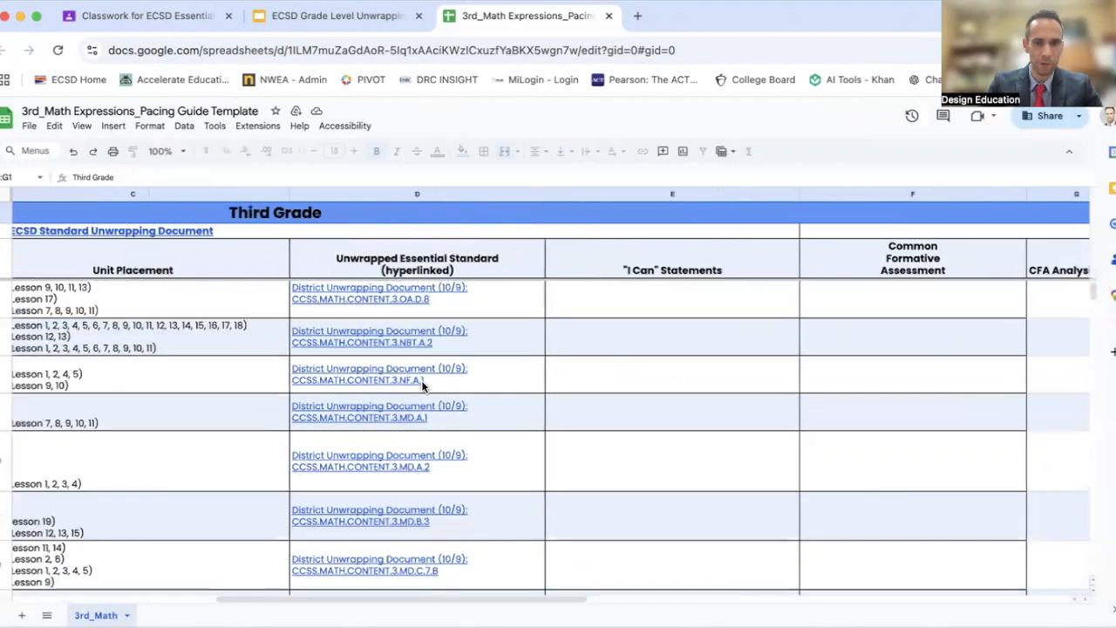
scroll(421, 380, "up", 2)
scroll(421, 380, "right", 1)
Step: Highlight the "I Can" Statements and Common Formative Assessment headers, and return to the Essential Standard column
left_click_drag(682, 251, 835, 254)
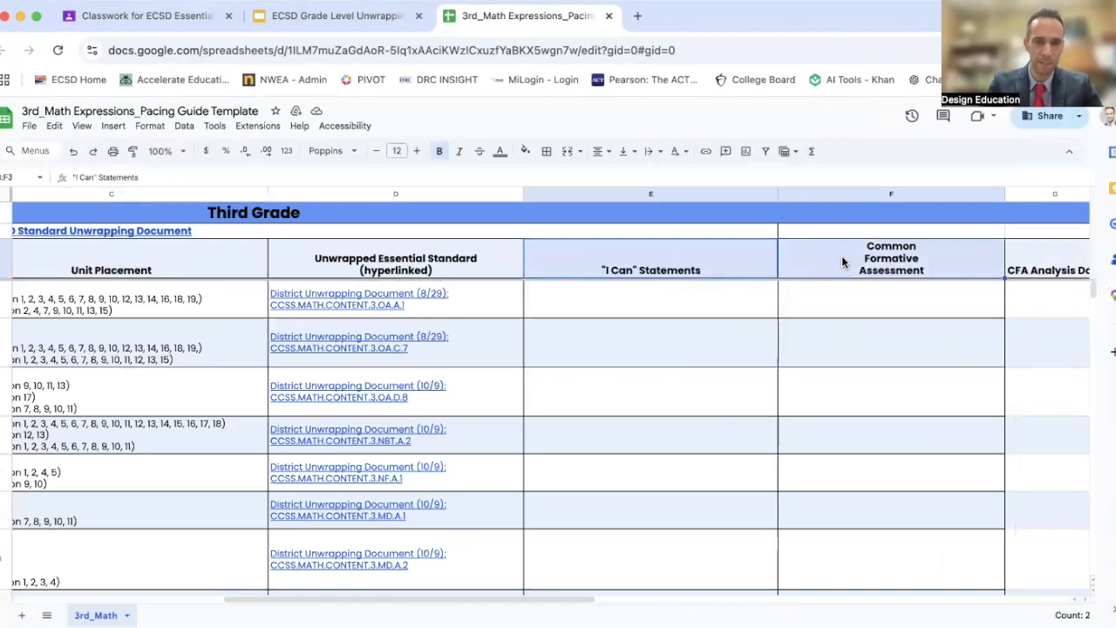
scroll(841, 261, "left", 3)
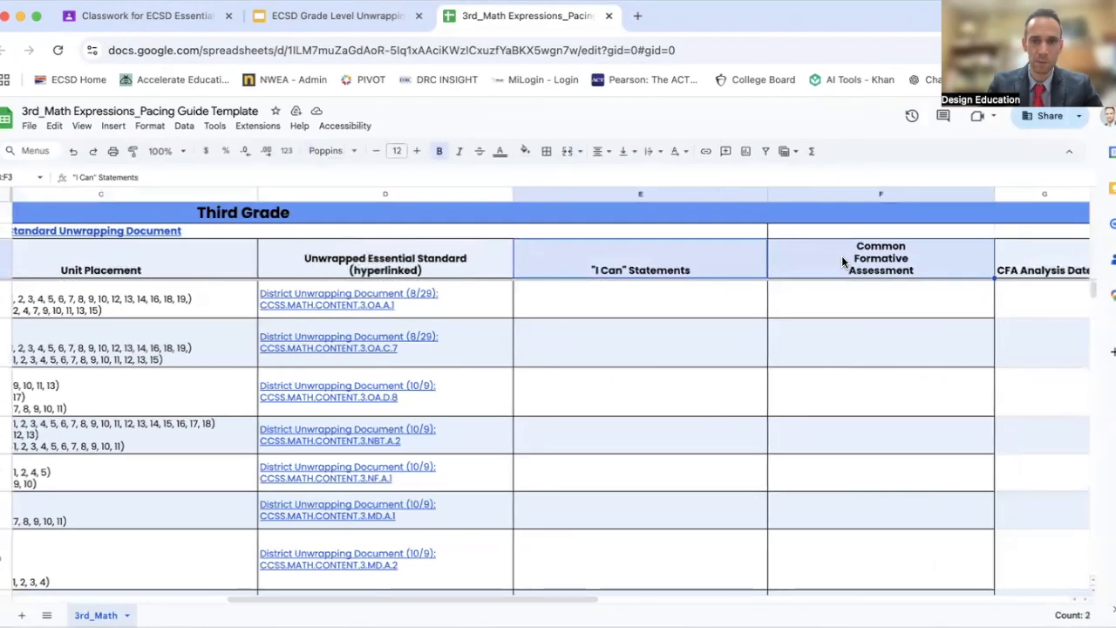
scroll(681, 387, "left", 7)
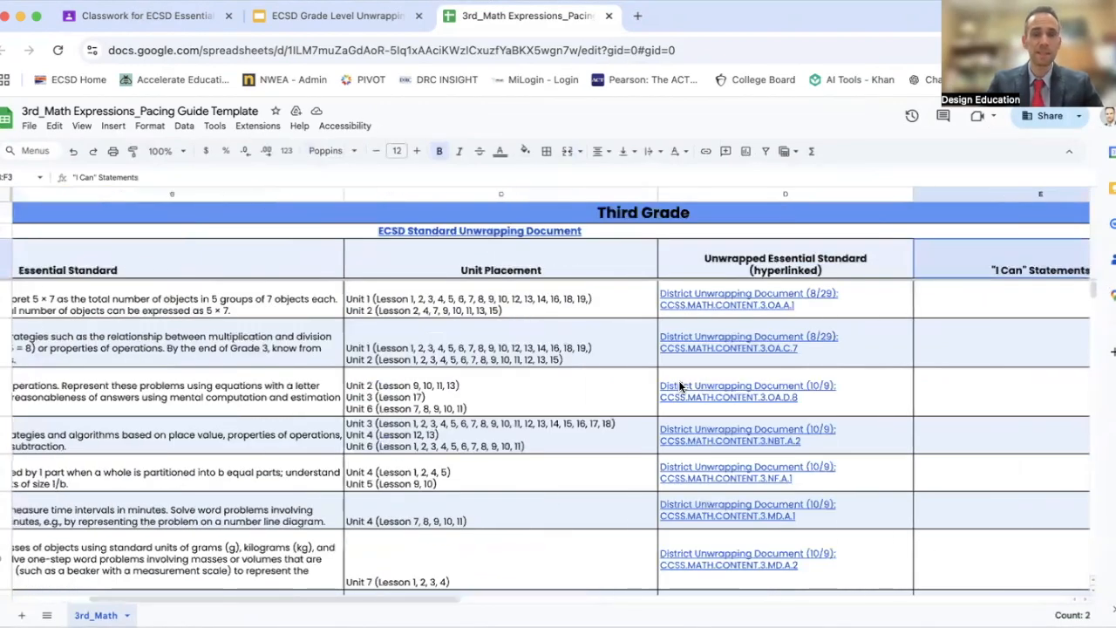
scroll(680, 386, "left", 5)
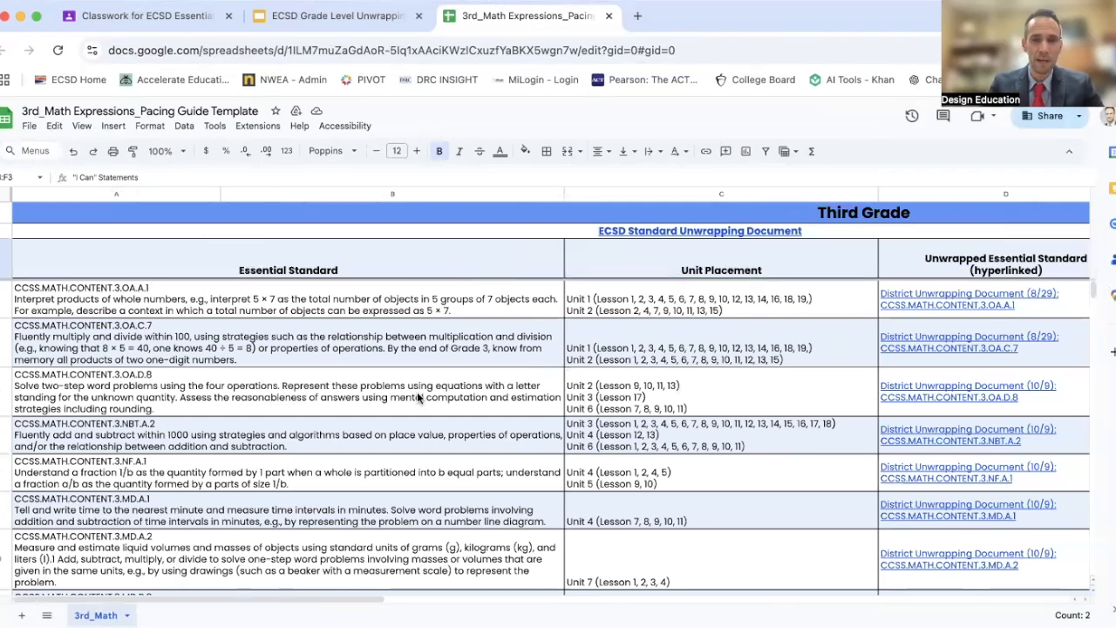
Step: Search Google for "khanmigo ai" in a new browser tab and open the khanmigo.ai site
left_click(637, 16)
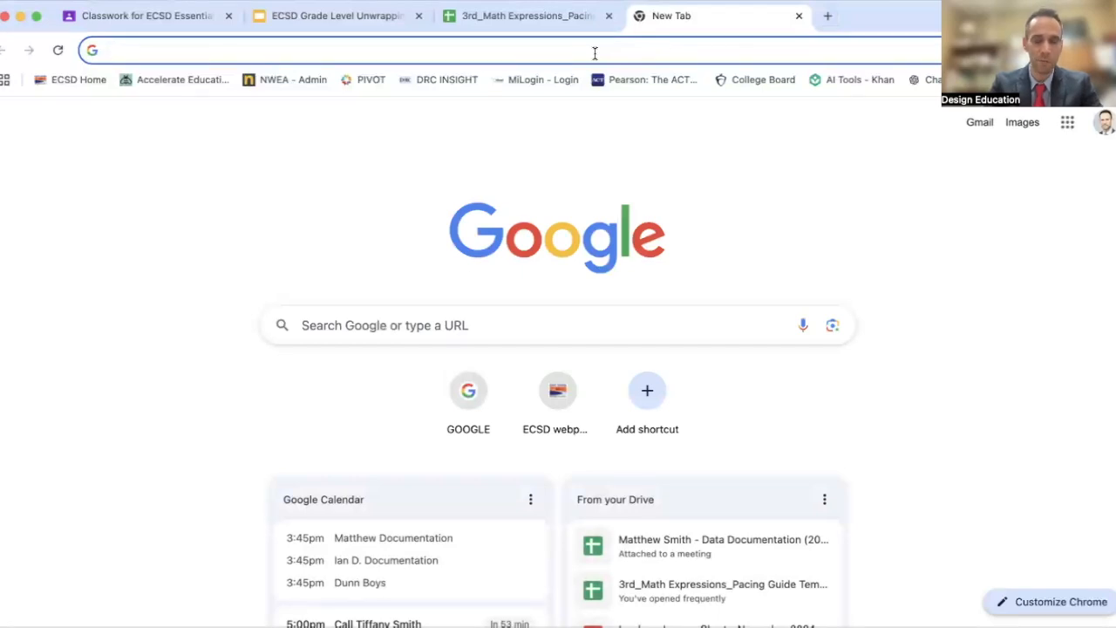
type("khan")
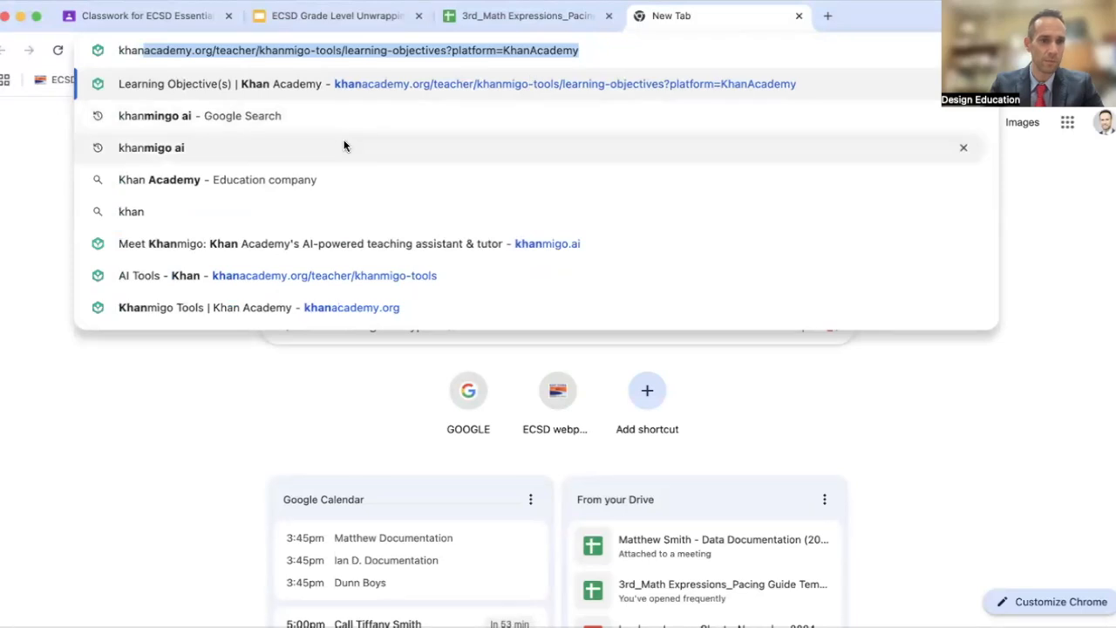
left_click(157, 150)
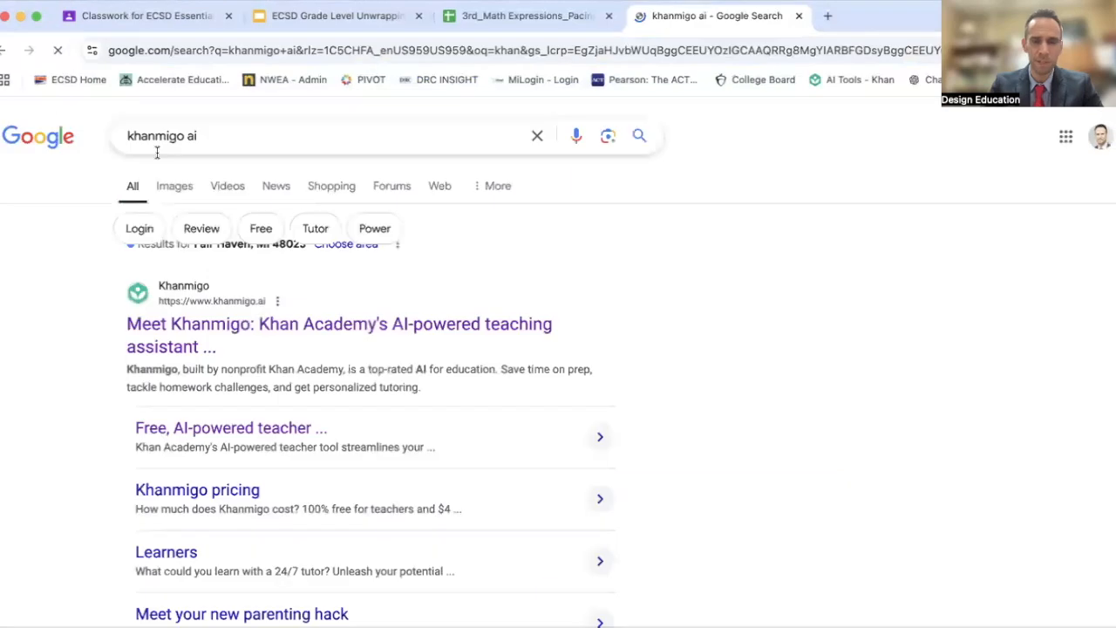
left_click(194, 364)
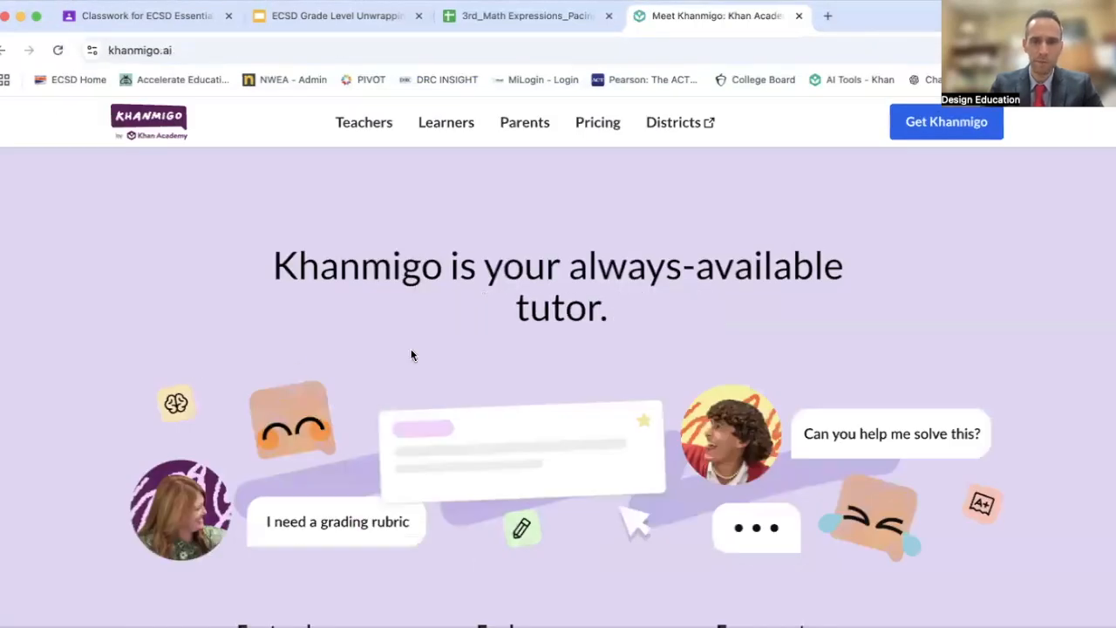
Step: Go through the free teacher sign-up on the Khanmigo site and start using Khanmigo to reach its teacher tools
scroll(412, 355, "down", 3)
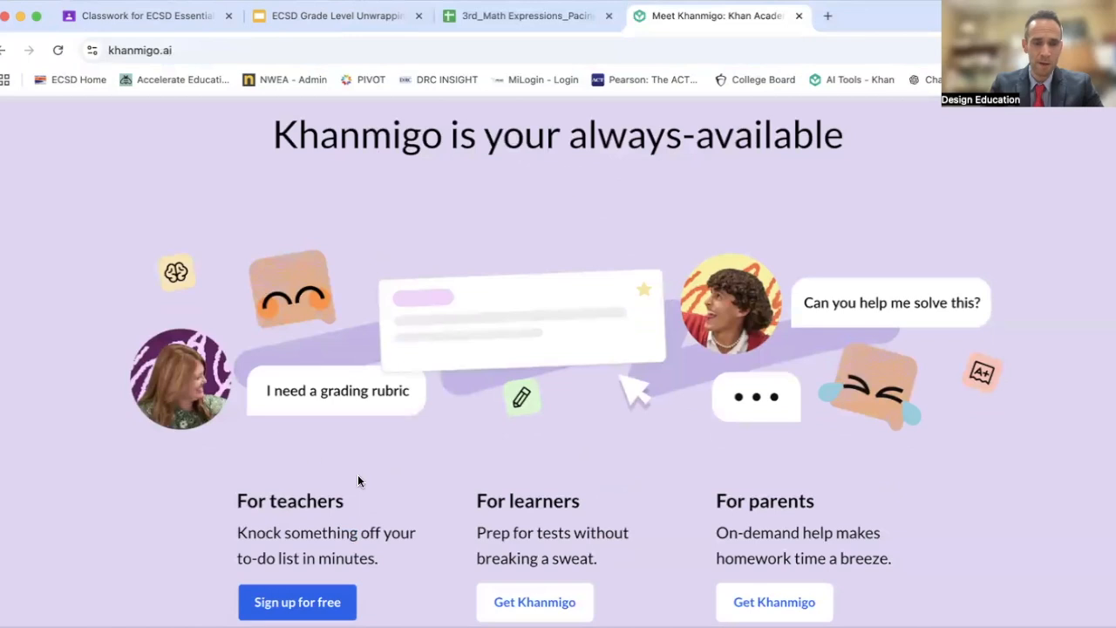
left_click(285, 603)
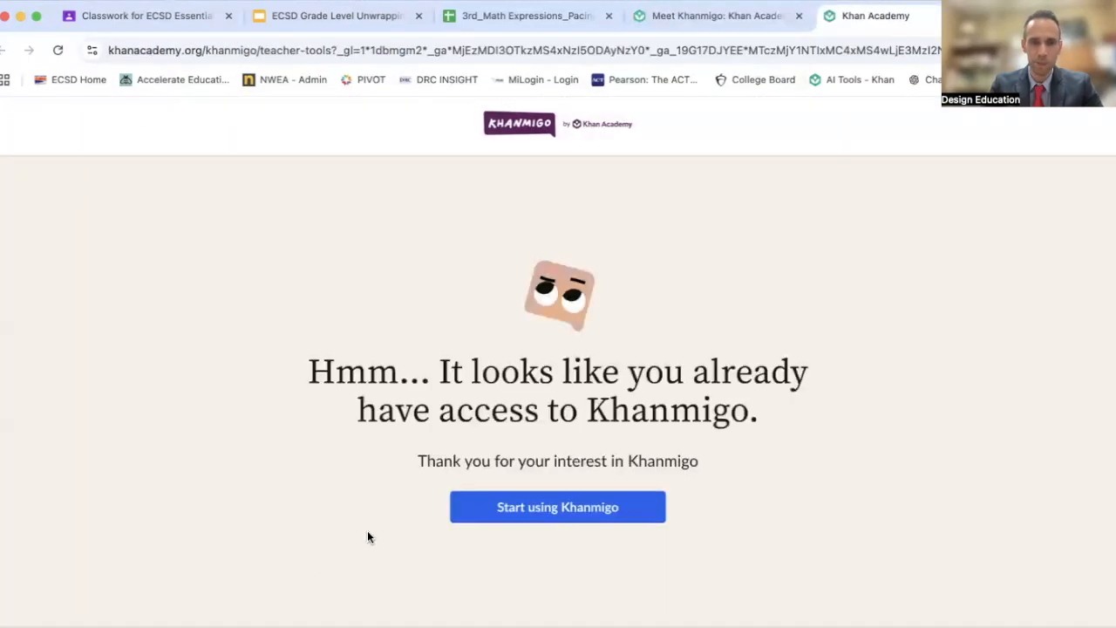
left_click(584, 504)
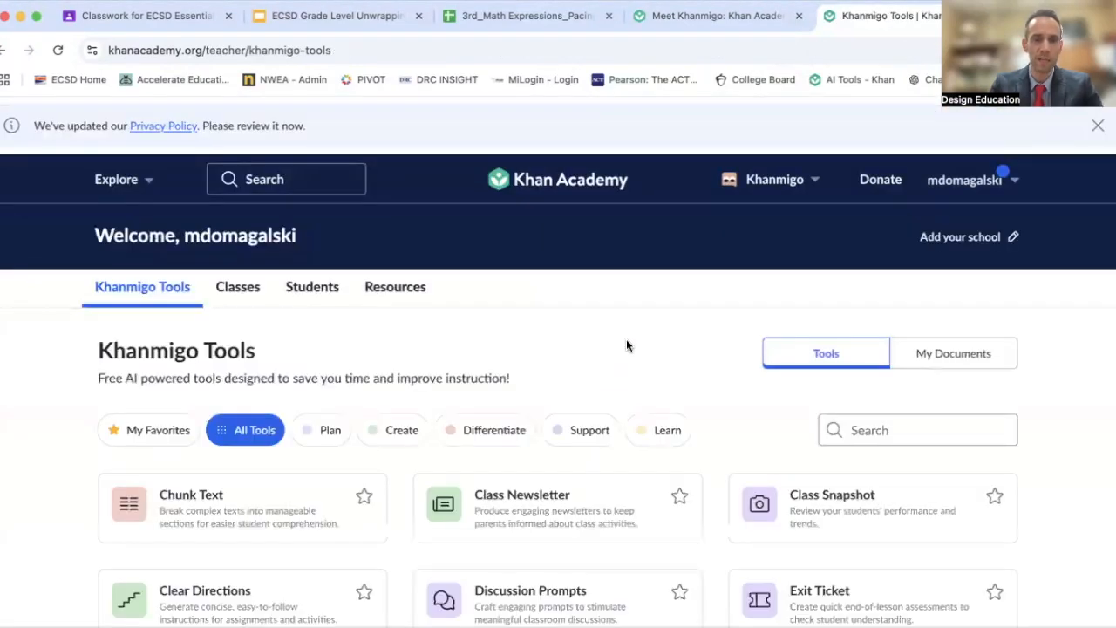
Step: Browse the Khanmigo teacher tools and open the Learning Objective(s) tool
scroll(626, 346, "down", 1)
scroll(626, 346, "down", 2)
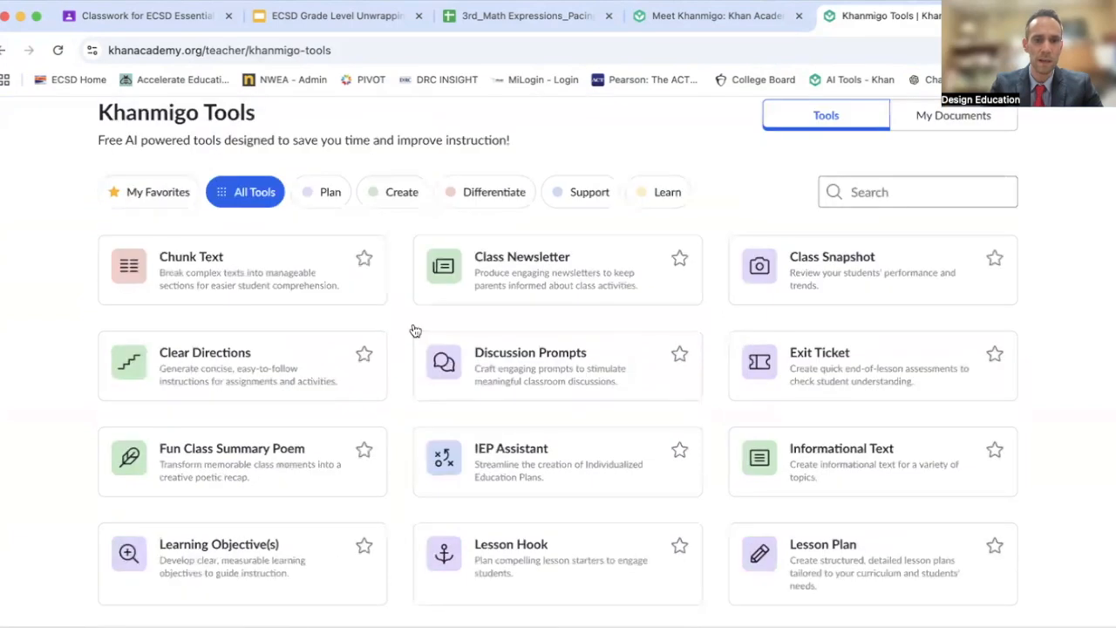
scroll(792, 285, "down", 2)
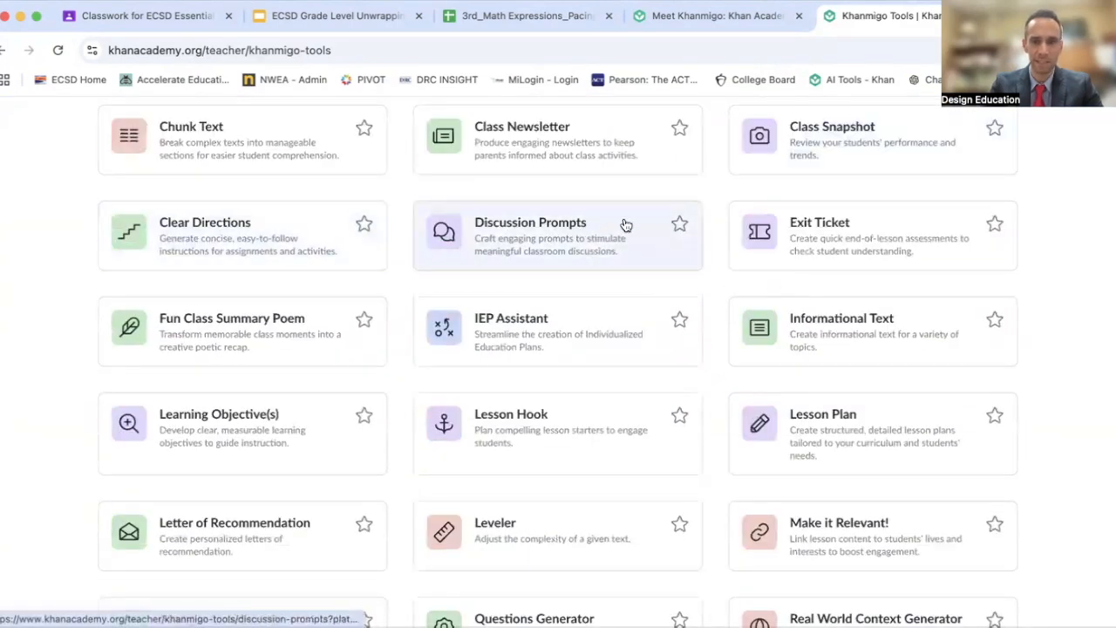
scroll(626, 269, "down", 2)
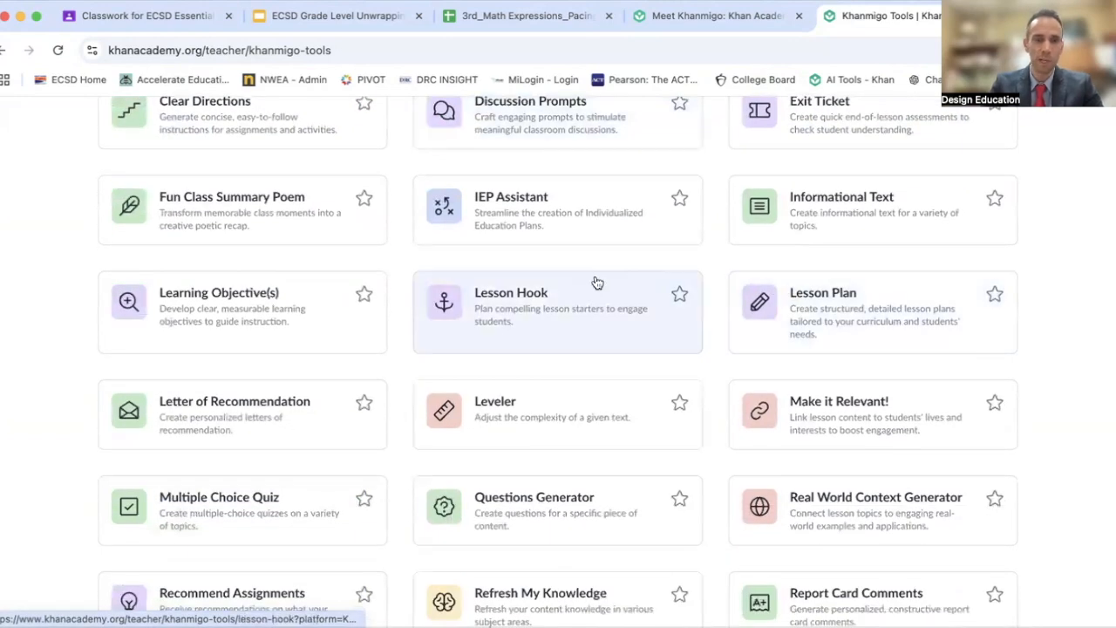
scroll(597, 281, "up", 3)
scroll(597, 282, "down", 3)
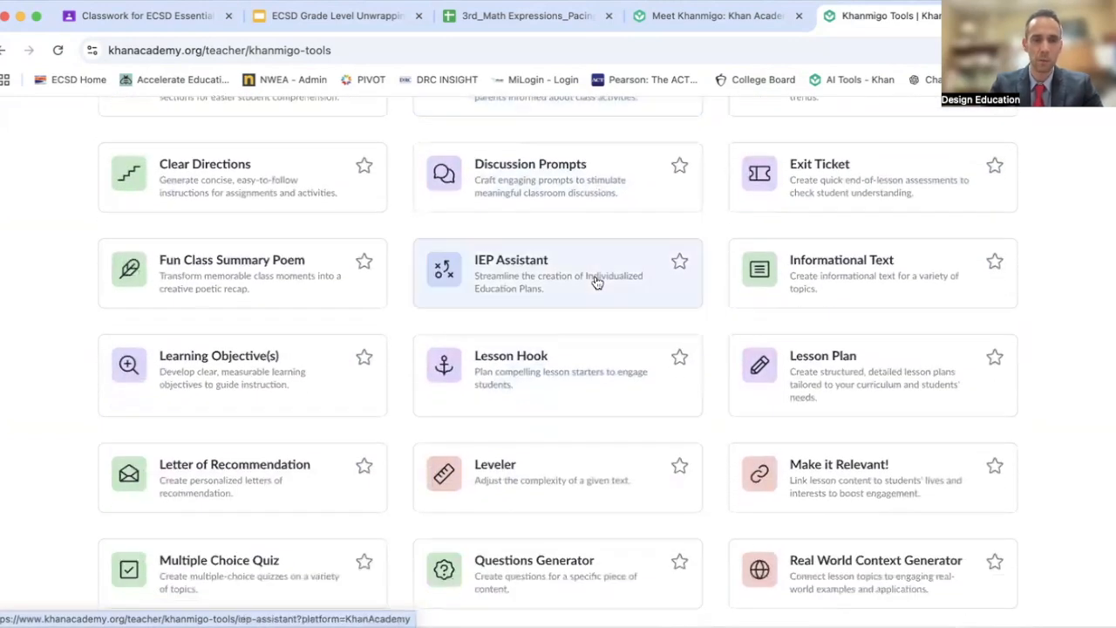
left_click(221, 364)
Step: Set the learning objective's grade level to 3rd grade and place the cursor in the Topic field
scroll(592, 344, "down", 2)
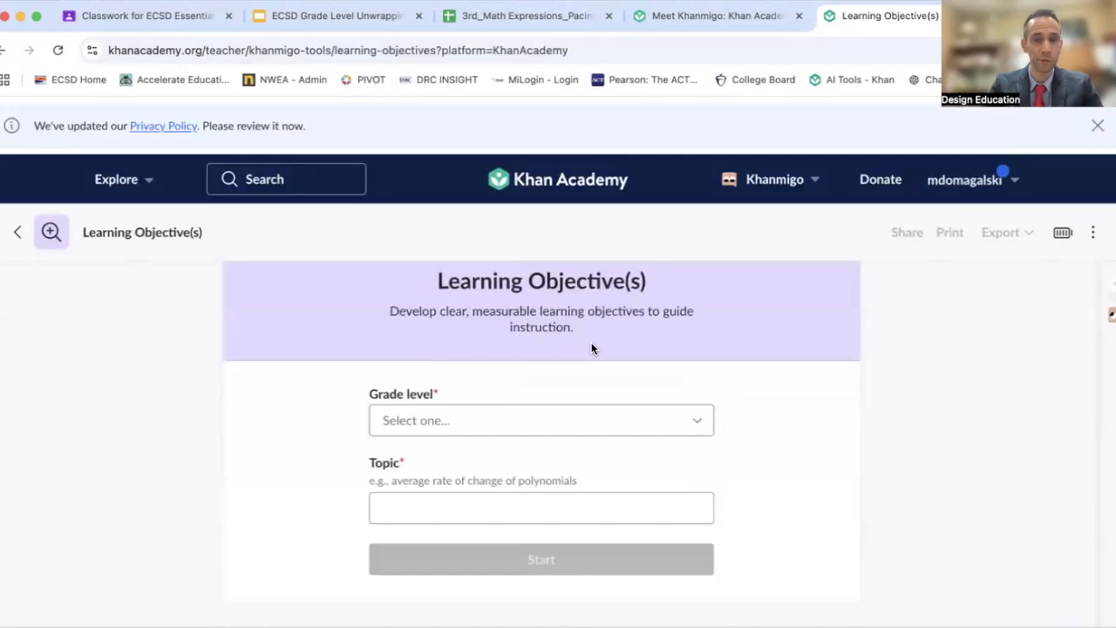
left_click(573, 421)
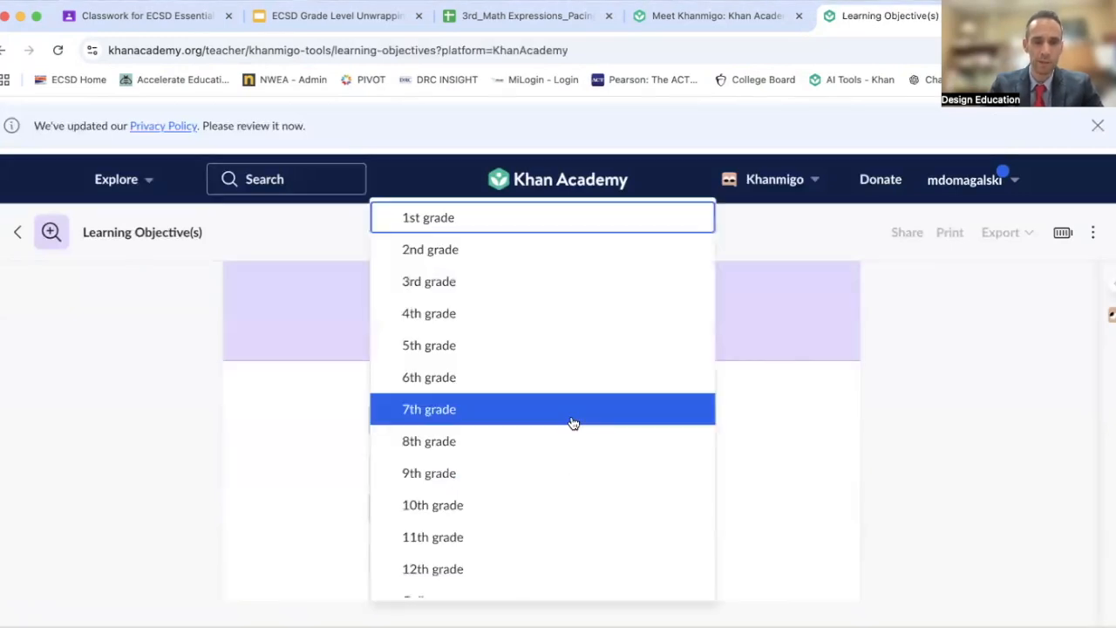
left_click(522, 280)
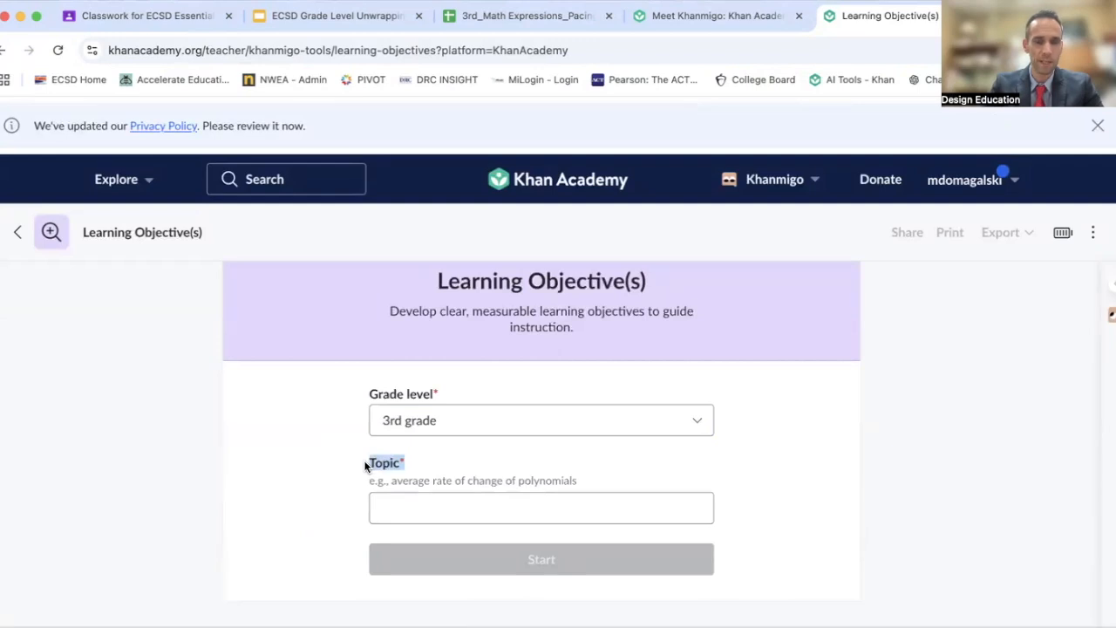
left_click(407, 504)
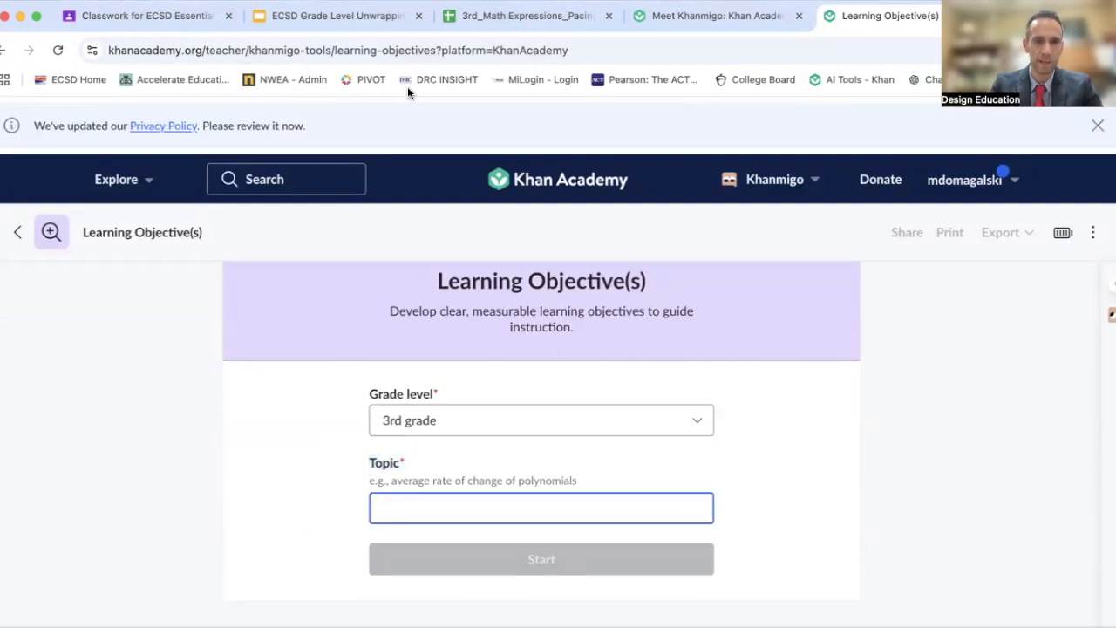
Step: Copy the description text of standard CCSS.MATH.CONTENT.3.OA.D.8 from the pacing guide, excluding its code, and return to the Learning Objective(s) form
left_click(523, 17)
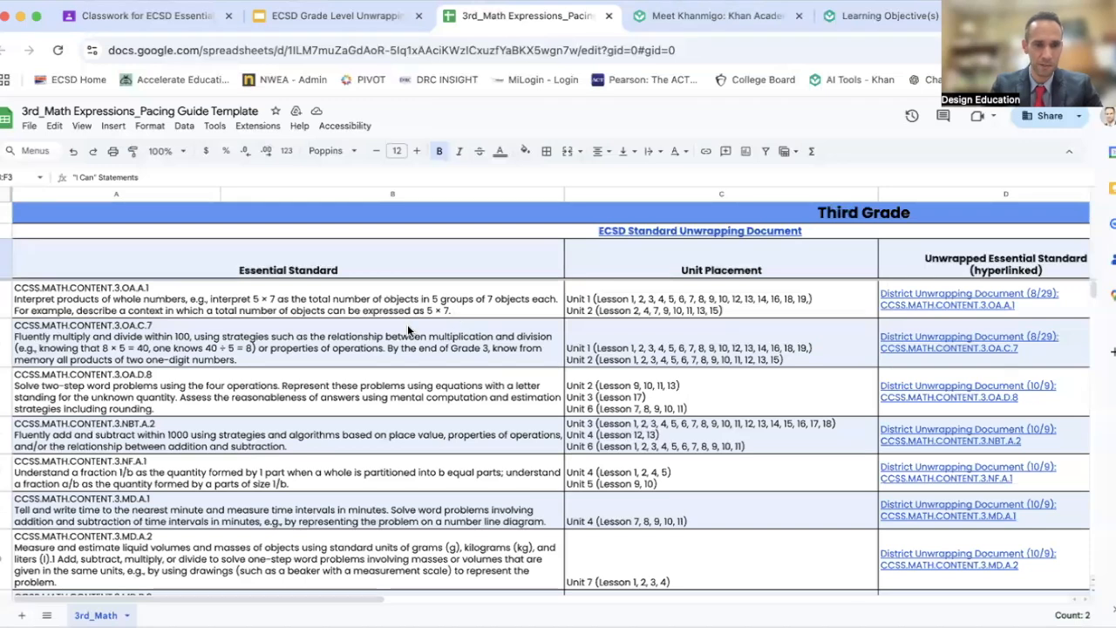
scroll(366, 336, "right", 1)
left_click(346, 385)
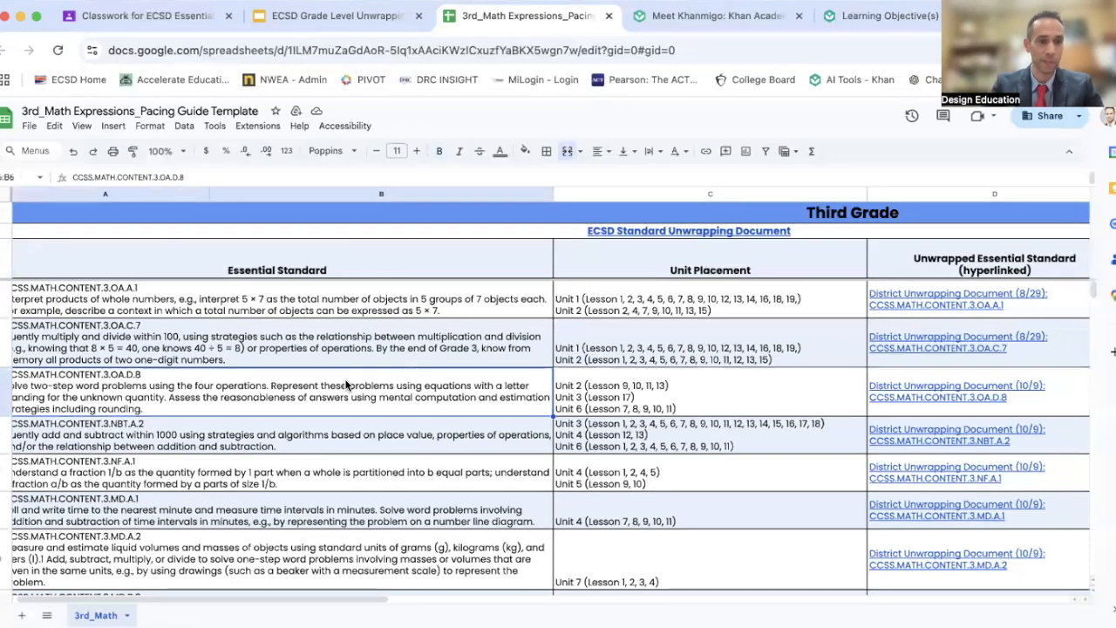
scroll(346, 384, "left", 1)
scroll(218, 380, "down", 1)
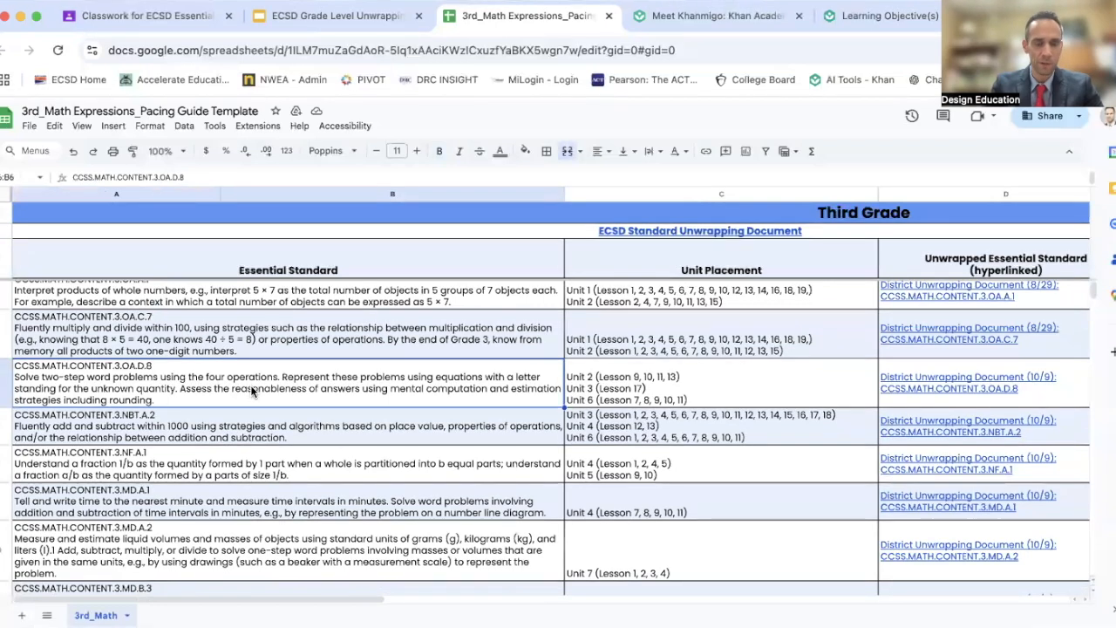
double_click(148, 382)
left_click(214, 393)
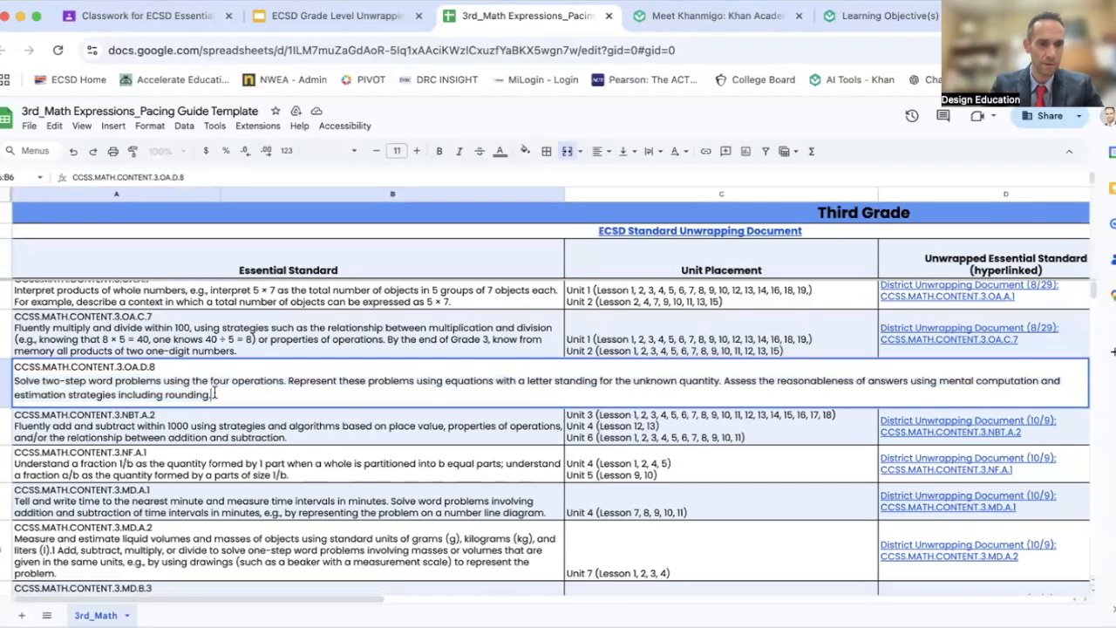
left_click_drag(211, 394, 15, 381)
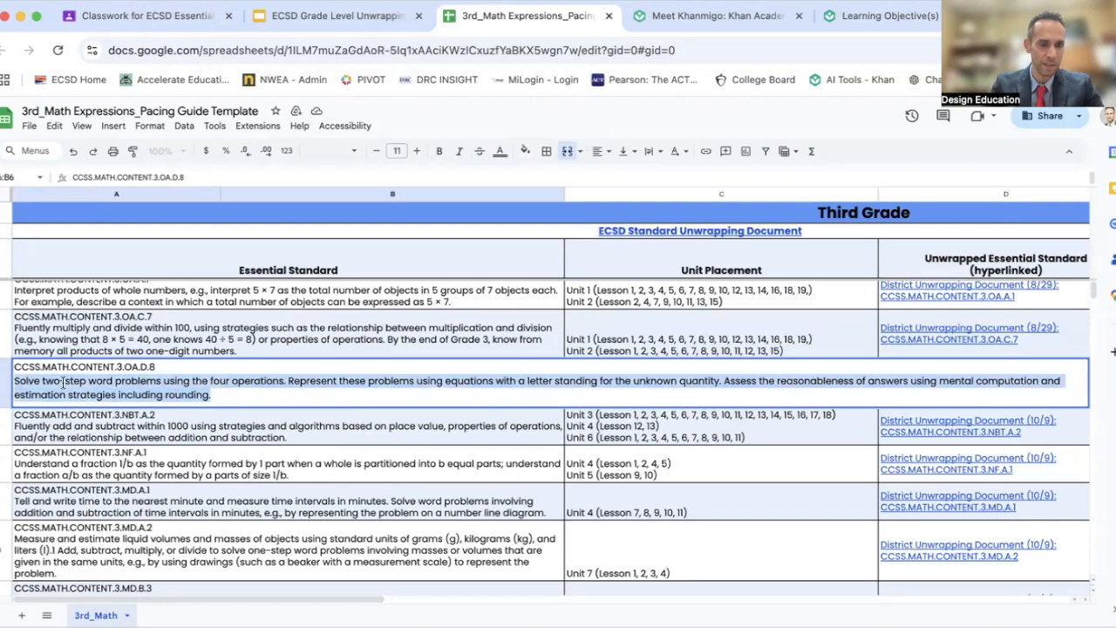
right_click(63, 382)
left_click(91, 347)
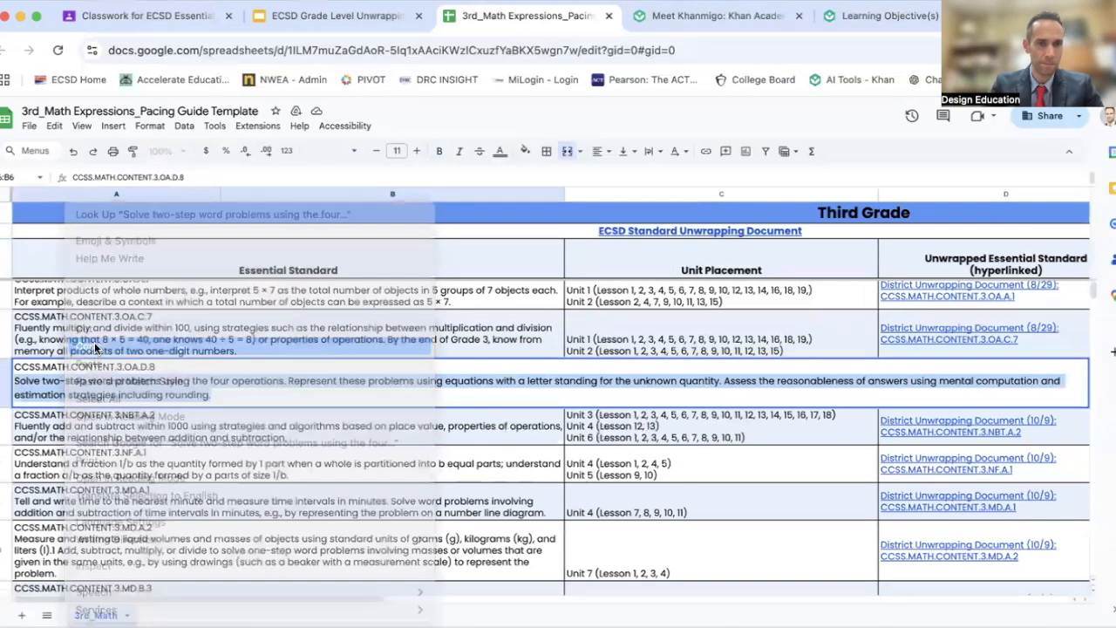
left_click(850, 20)
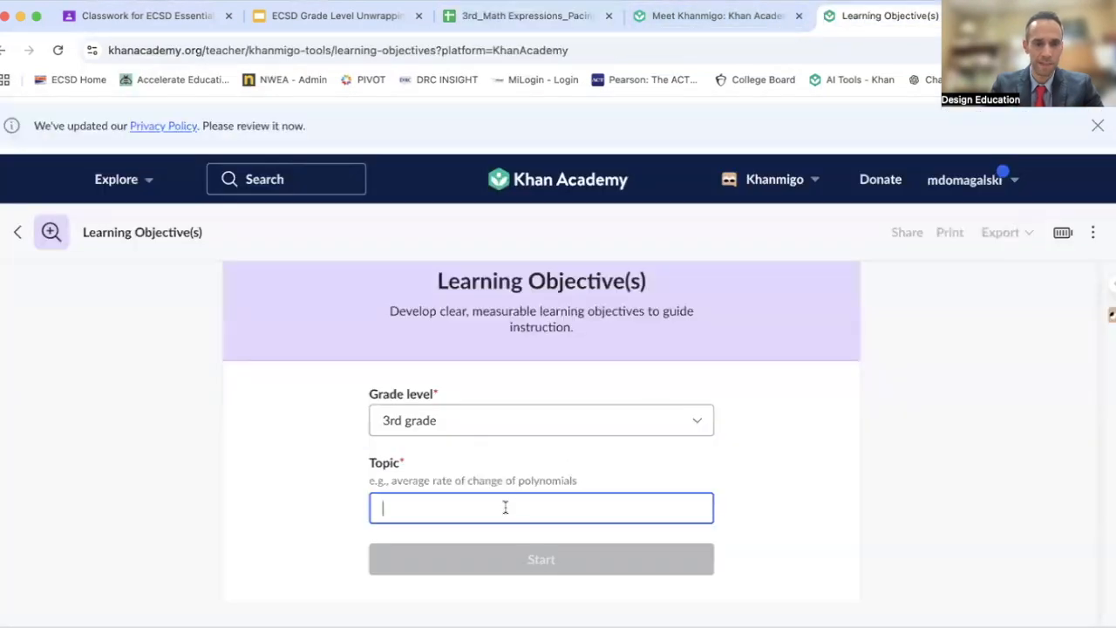
Step: Generate the learning objective using the copied standard text as the topic, and open the Khanmigo chat beside the document
key("super+v")
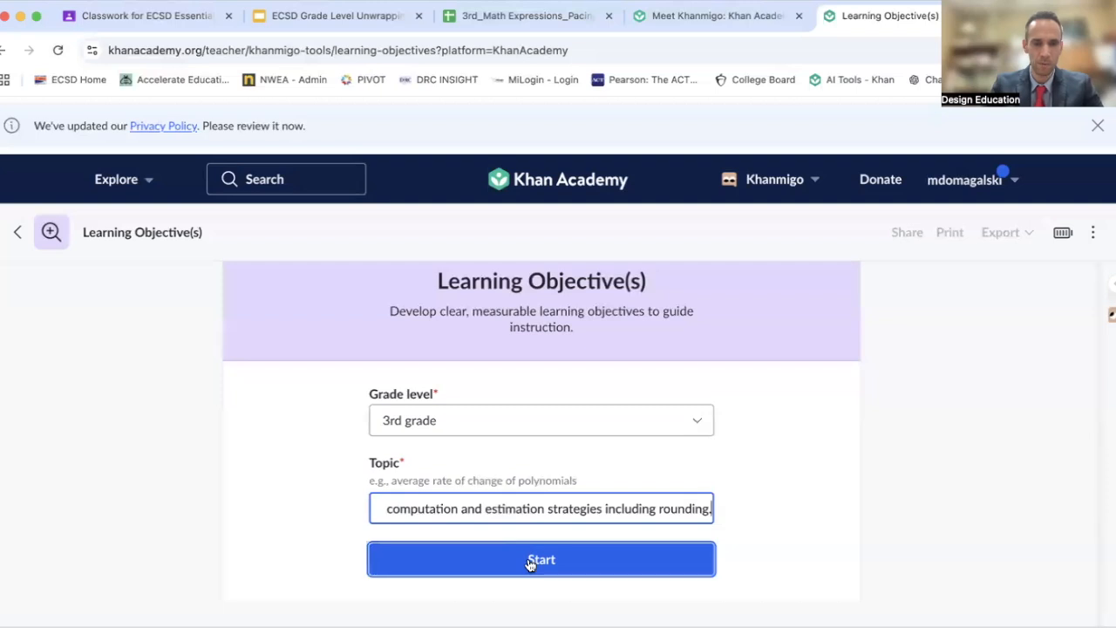
left_click(529, 560)
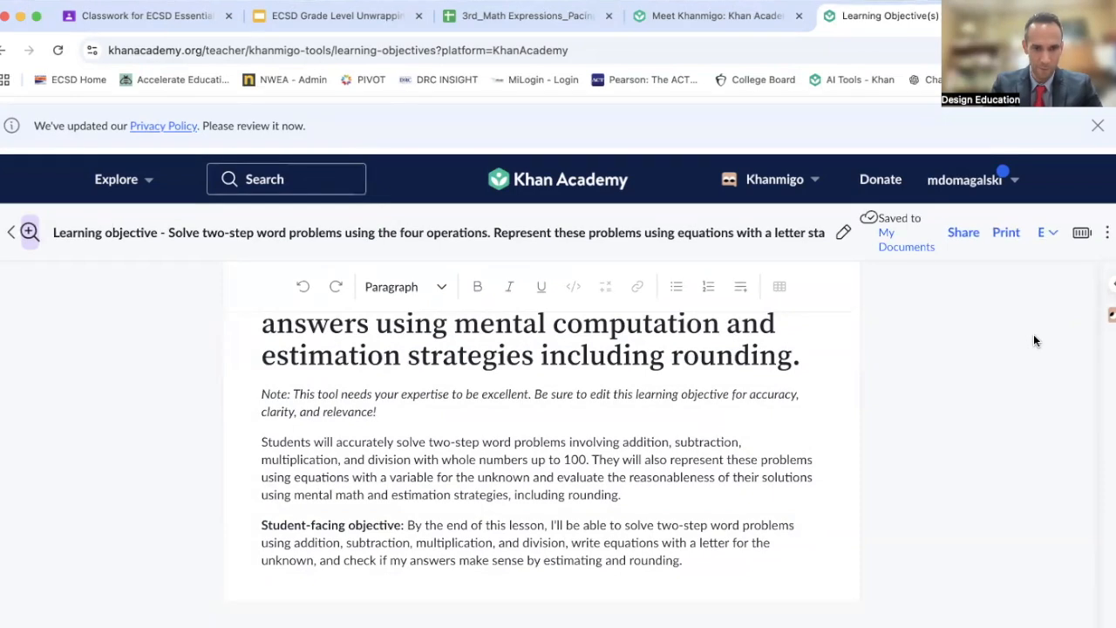
left_click(1112, 316)
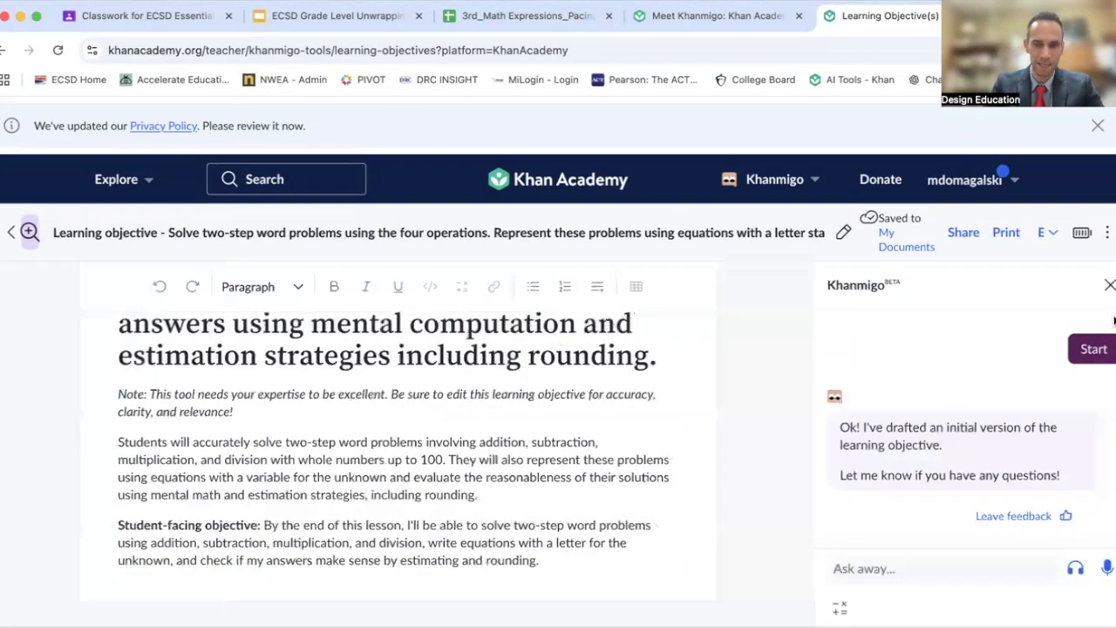
Step: Ask Khanmigo in the chat to "Create 3 I Can statements"
left_click(887, 565)
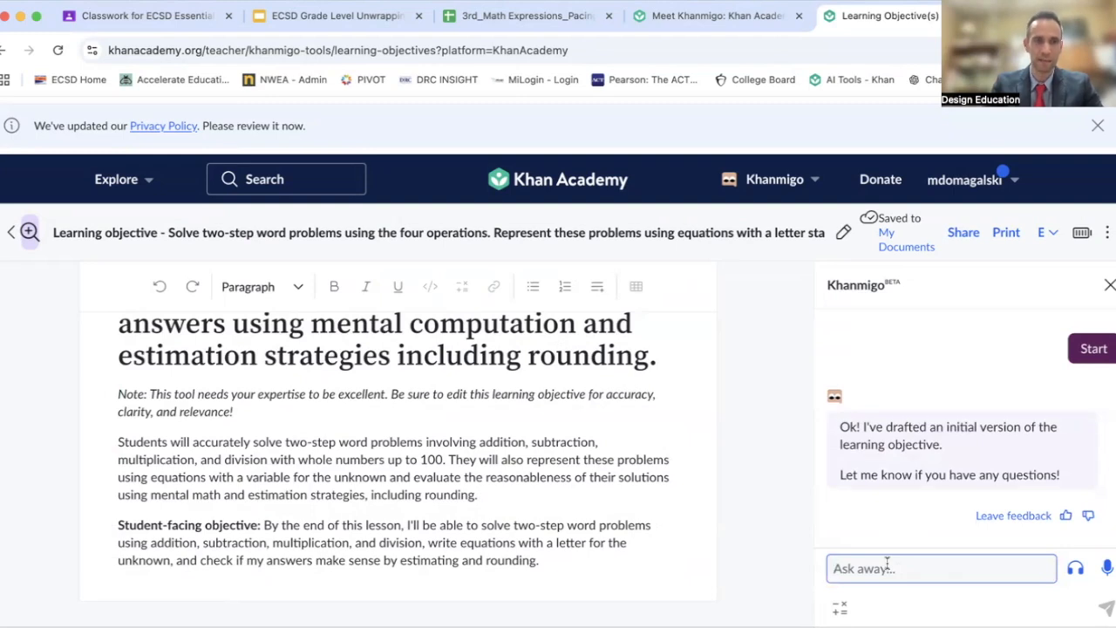
type("C")
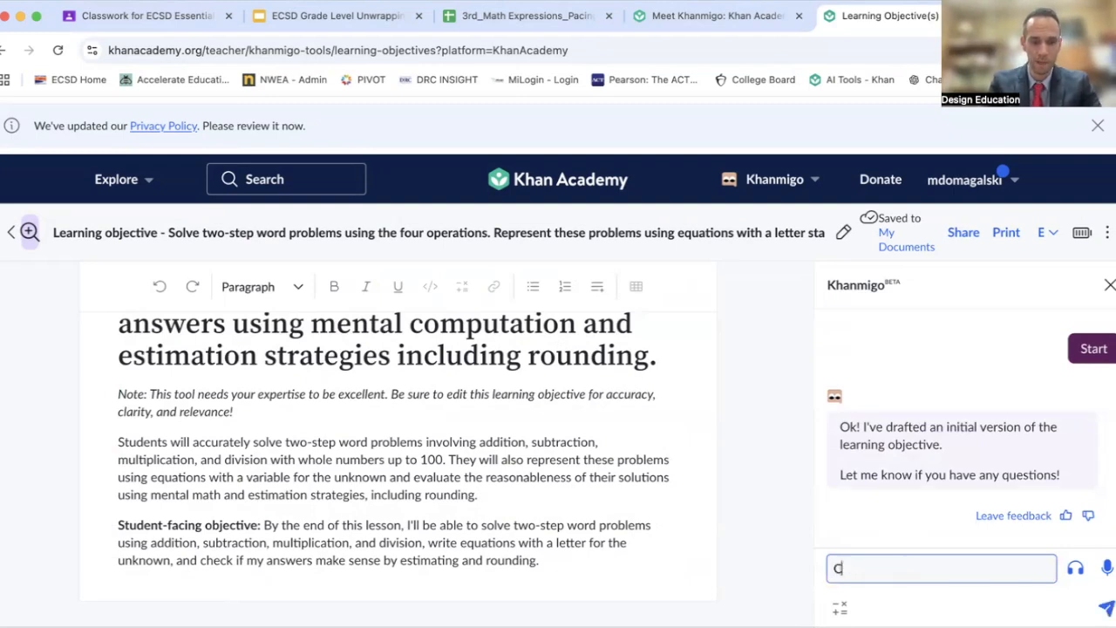
type("reate 3 I Can statements")
key("Return")
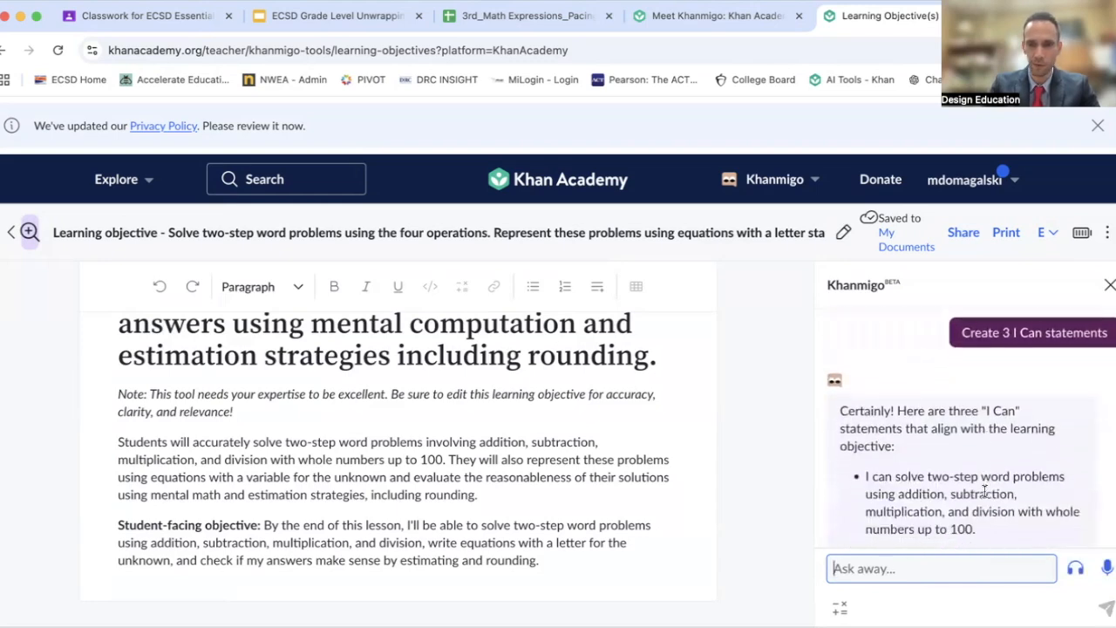
Step: Copy the three "I can" statements from Khanmigo's chat reply
scroll(984, 491, "down", 2)
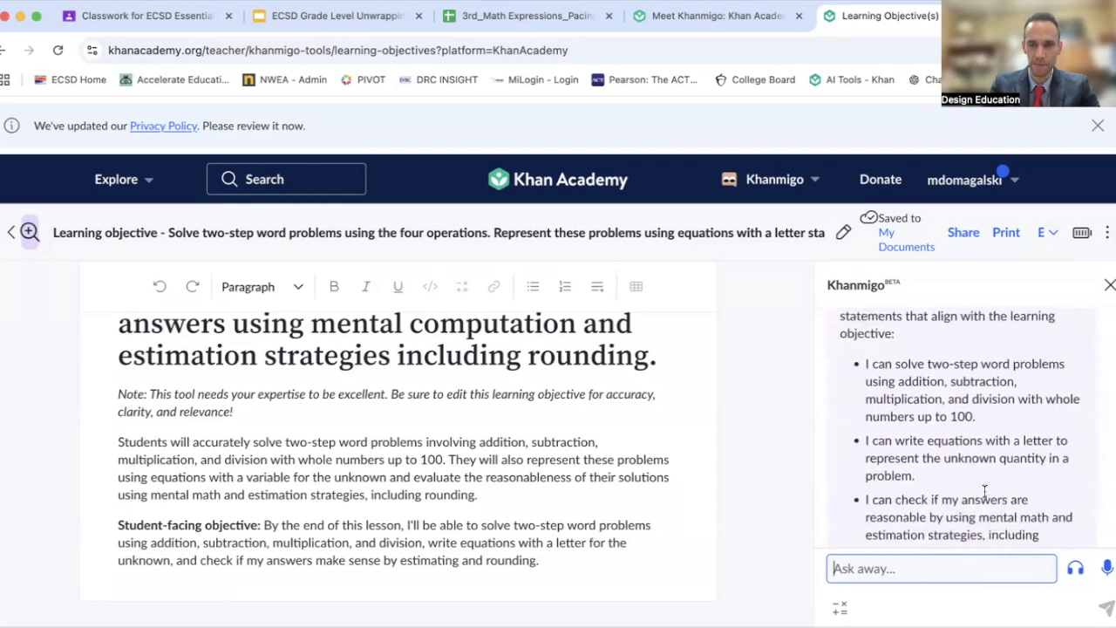
scroll(984, 491, "up", 1)
scroll(984, 491, "down", 2)
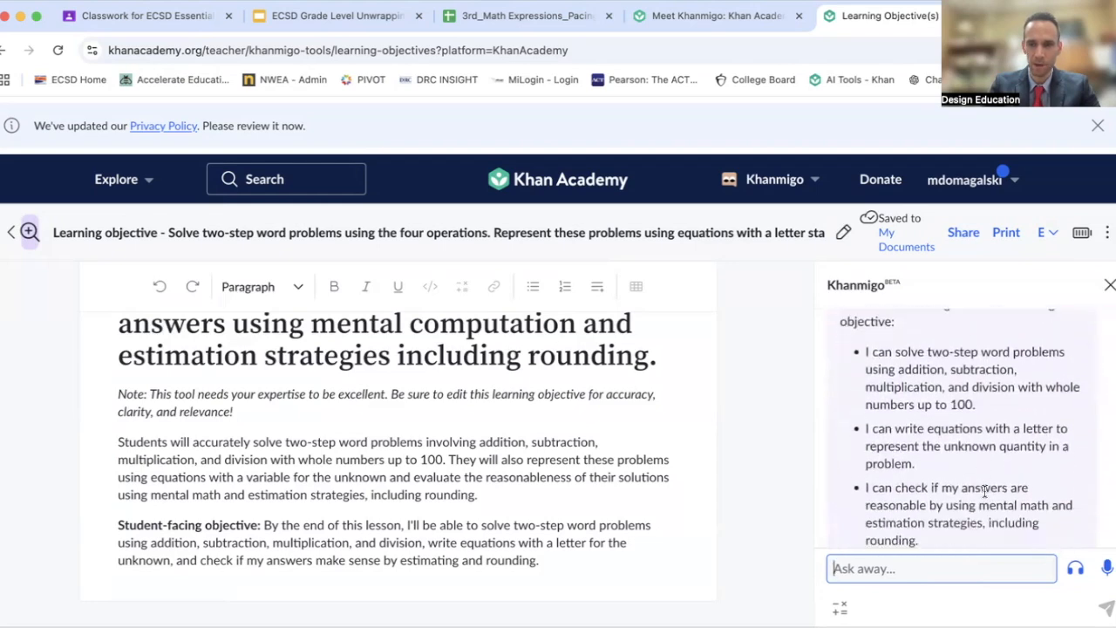
left_click_drag(927, 521, 863, 332)
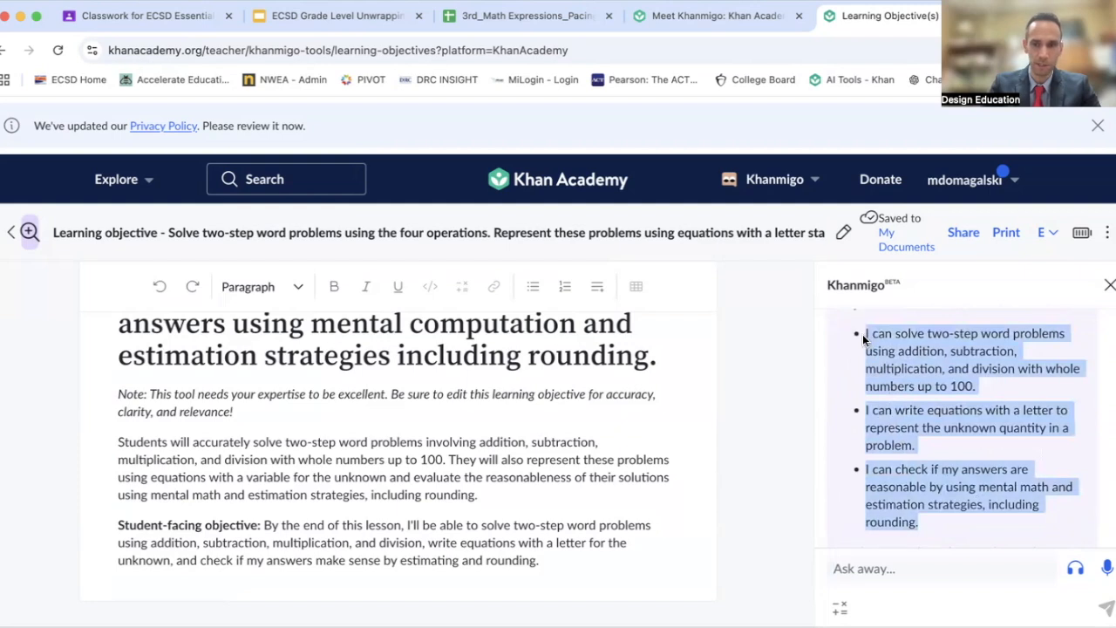
right_click(908, 343)
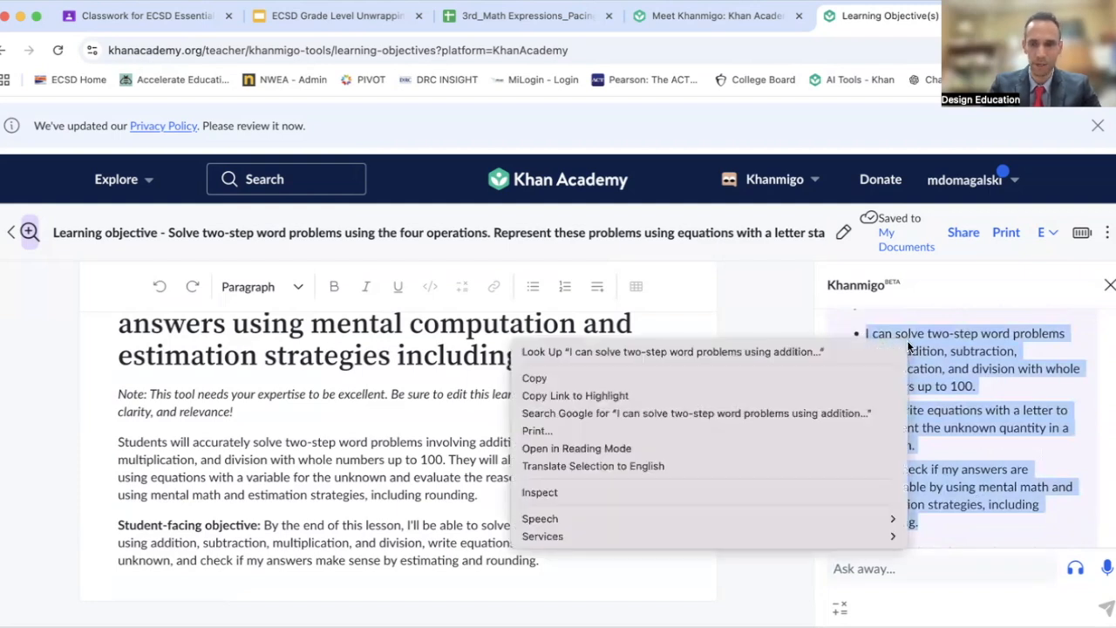
left_click(872, 376)
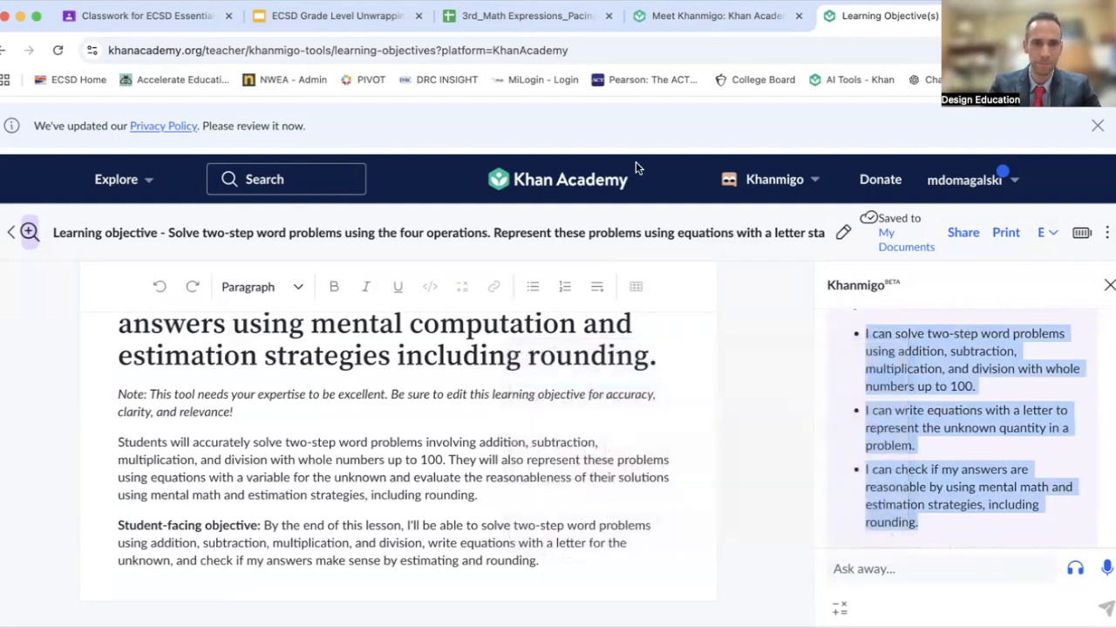
Step: Switch to the 3rd_Math Expressions pacing guide, leave cell editing, and select the "I Can" Statements cell for CCSS.MATH.CONTENT.3.OA.D.8
left_click(553, 24)
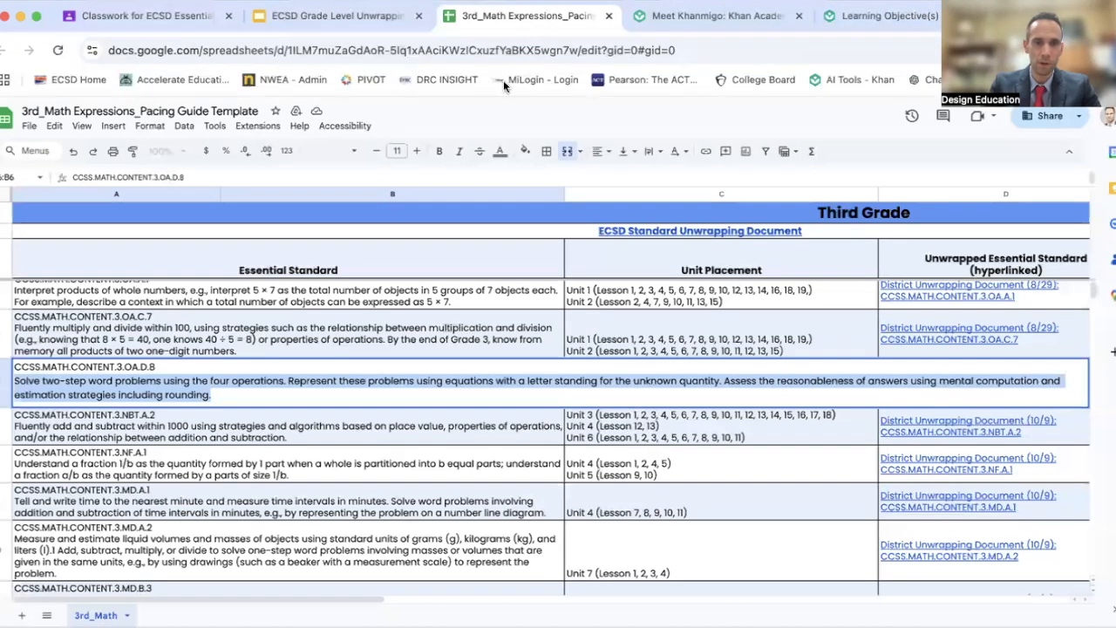
key("Escape")
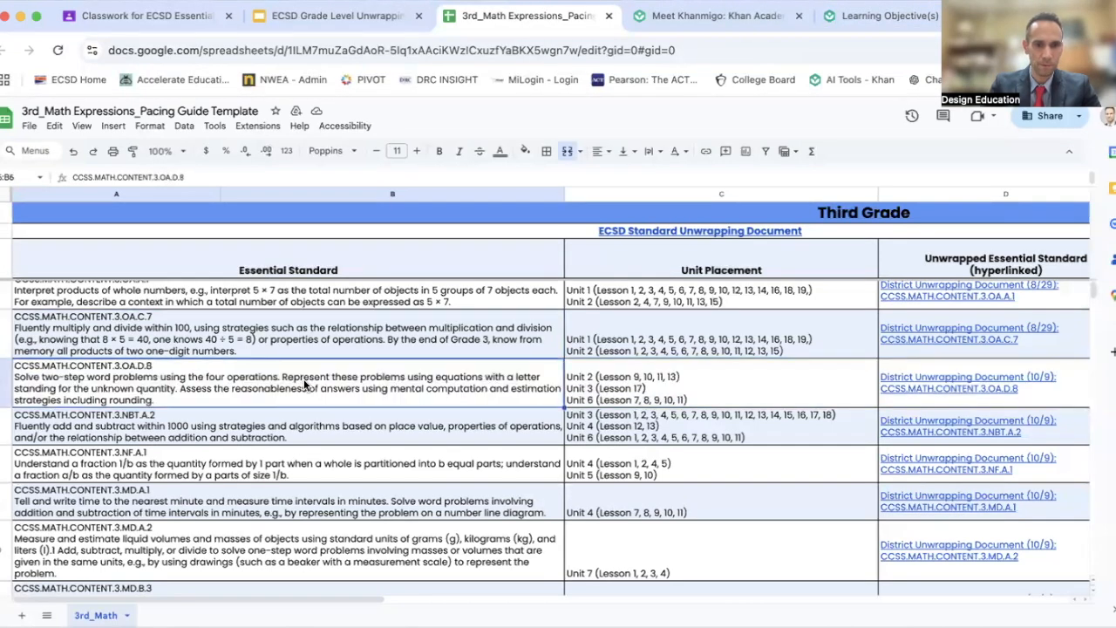
scroll(303, 378, "right", 1)
scroll(303, 379, "right", 6)
left_click(556, 361)
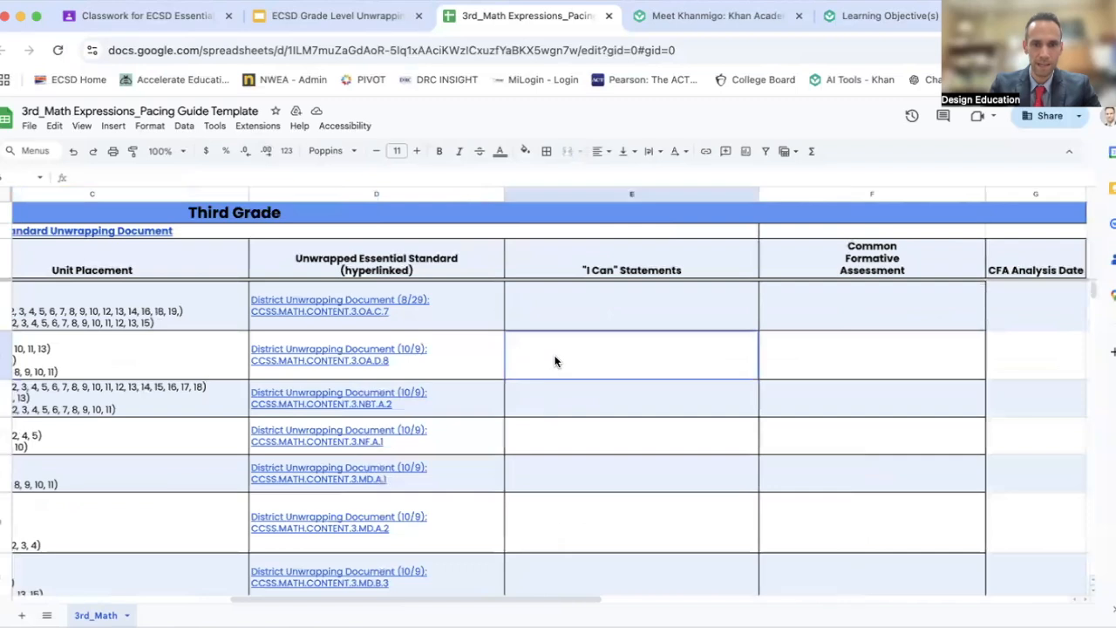
Step: Try to paste the copied statements directly onto the selected "I Can" Statements cell, and undo the paste
right_click(555, 355)
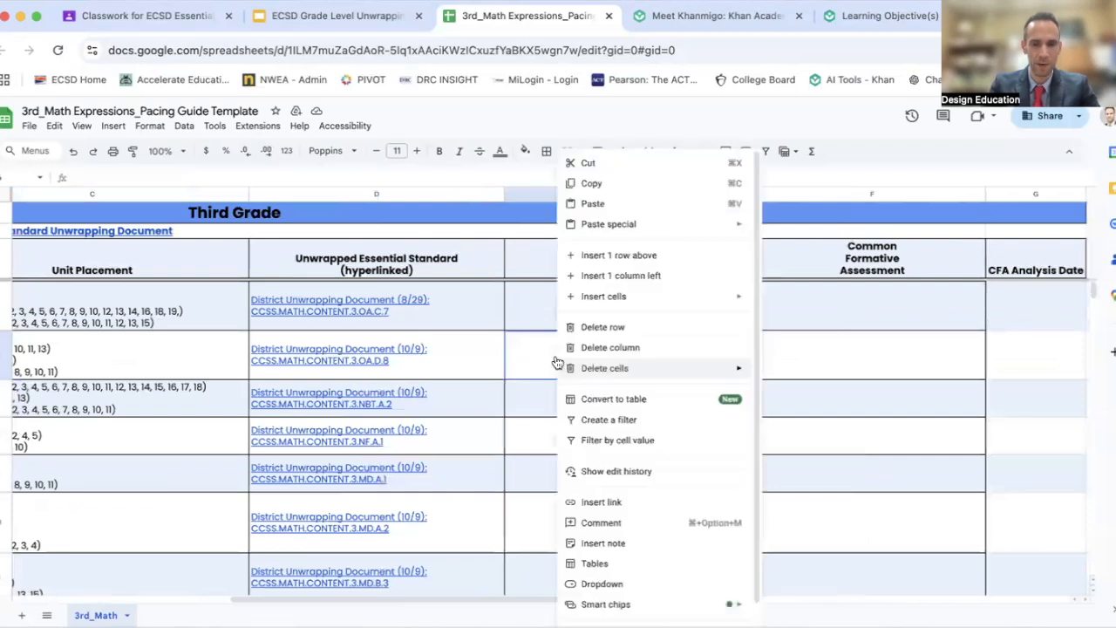
left_click(589, 206)
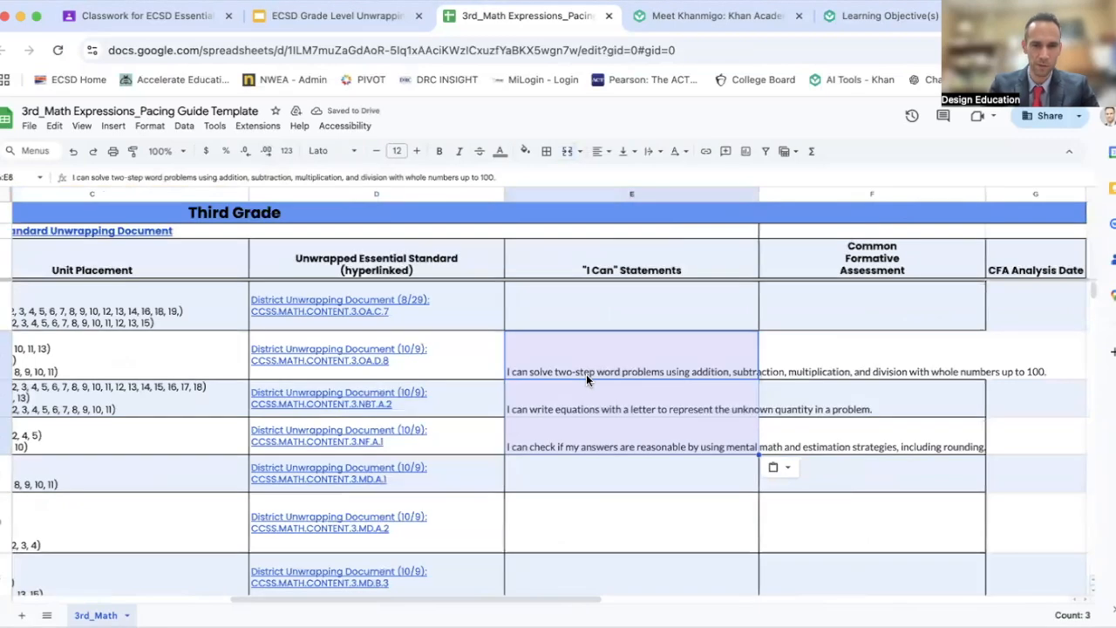
left_click(74, 154)
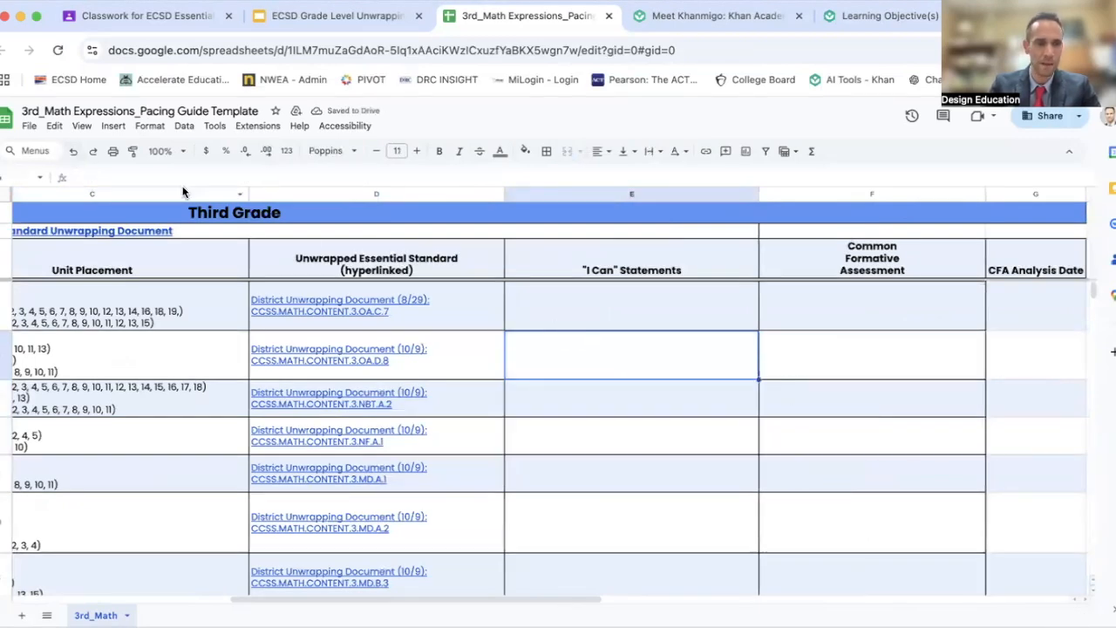
Step: Enlarge the formula bar and paste all three "I can" statements into the single cell E6 for standard 3.OA.D.8
left_click(82, 176)
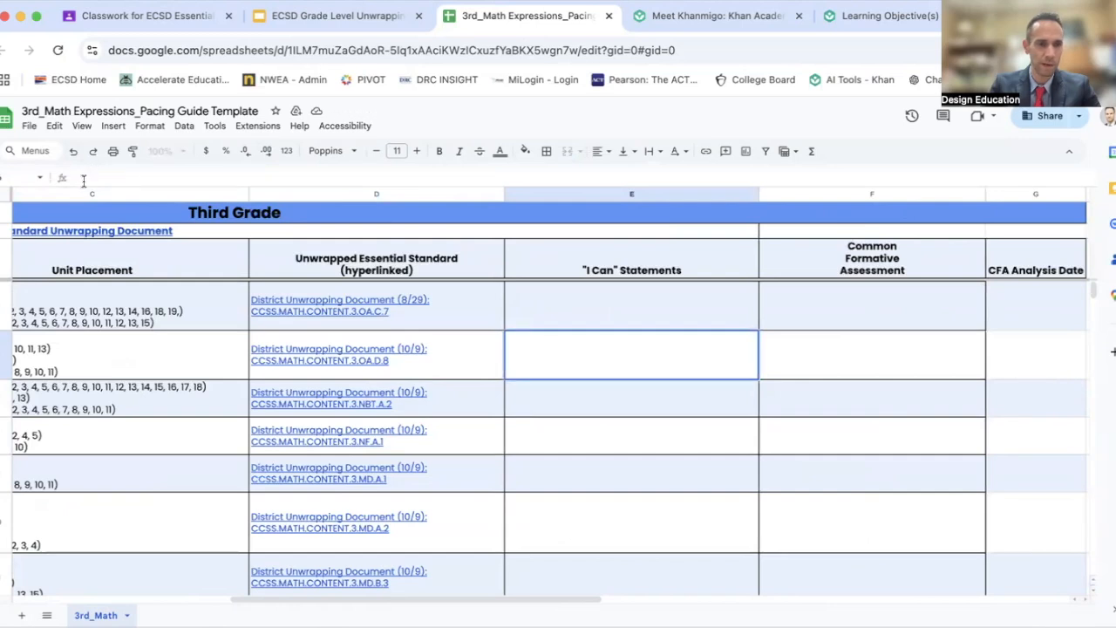
left_click_drag(79, 187, 67, 248)
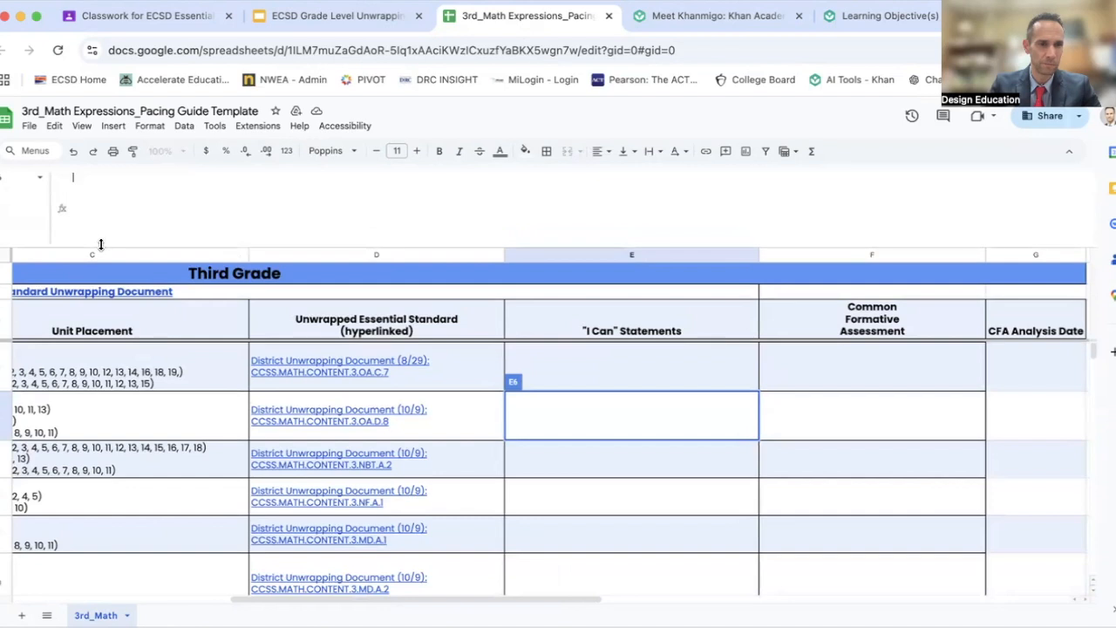
mouse_move(100, 244)
left_mouse_down()
mouse_move(94, 263)
mouse_move(100, 196)
mouse_move(101, 230)
left_mouse_up()
key("super+v")
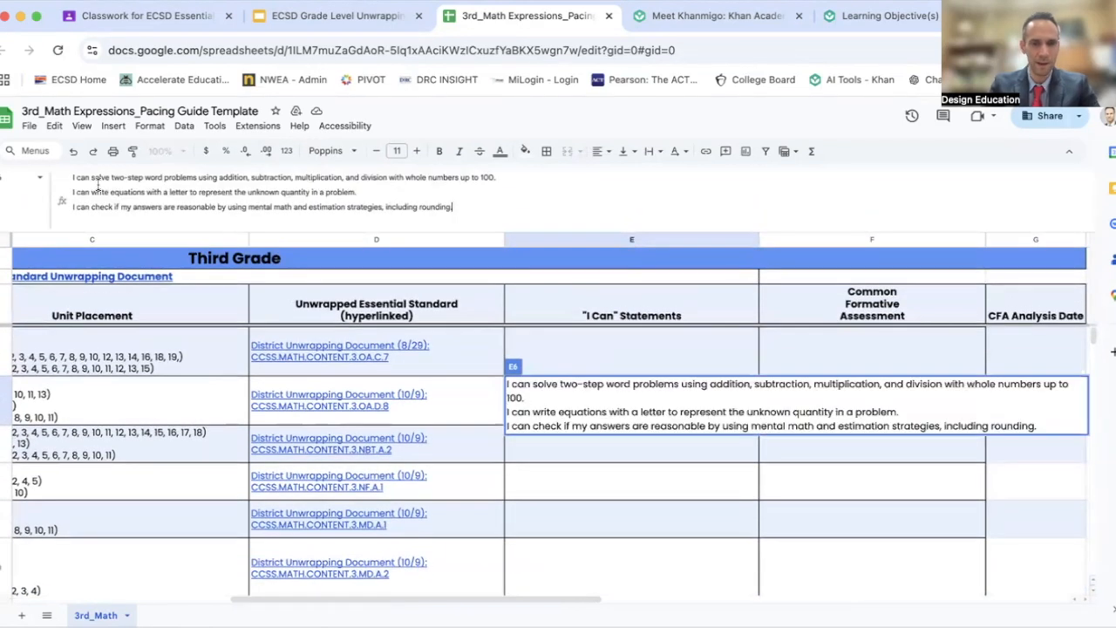
key("Return")
left_click(589, 401)
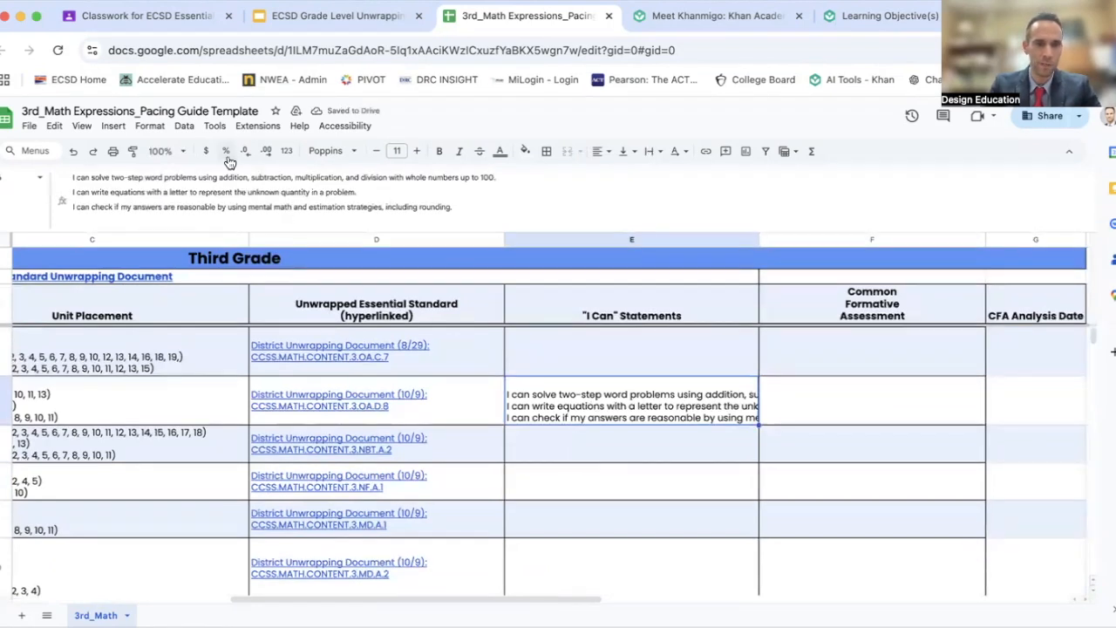
left_click(149, 126)
mouse_move(200, 241)
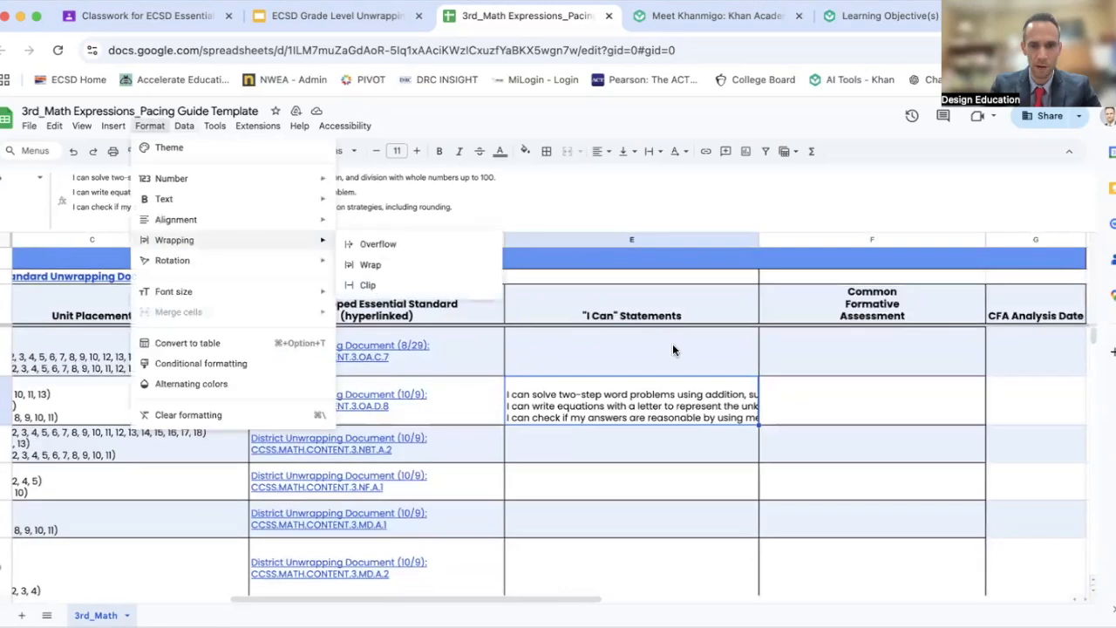
left_click(653, 396)
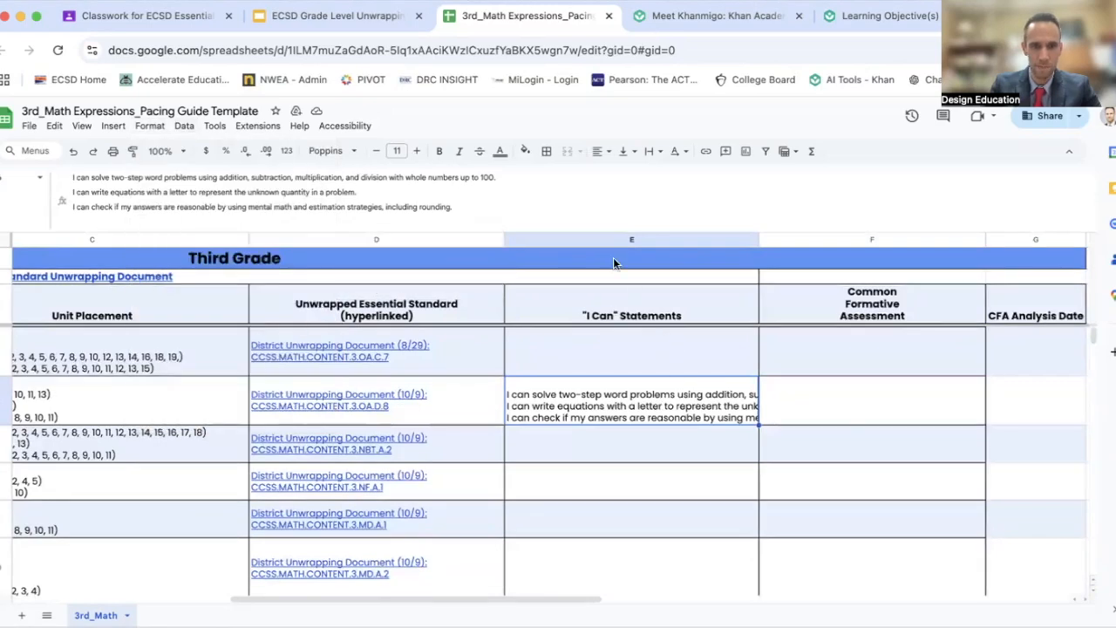
Step: Shrink the formula bar back to one line and select the Common Formative Assessment cell for standard 3.OA.D.8
left_click_drag(594, 232, 596, 190)
left_click(782, 343)
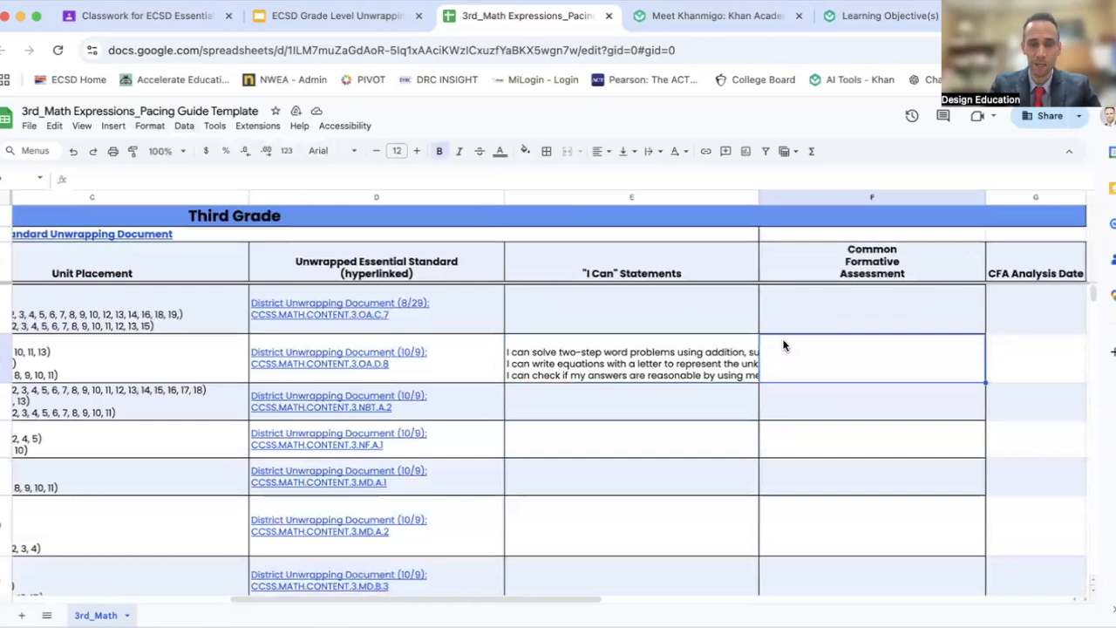
Step: Return to the Khanmigo learning objective and ask in the chat to "Create 3 different types of formative assessments"
left_click(902, 26)
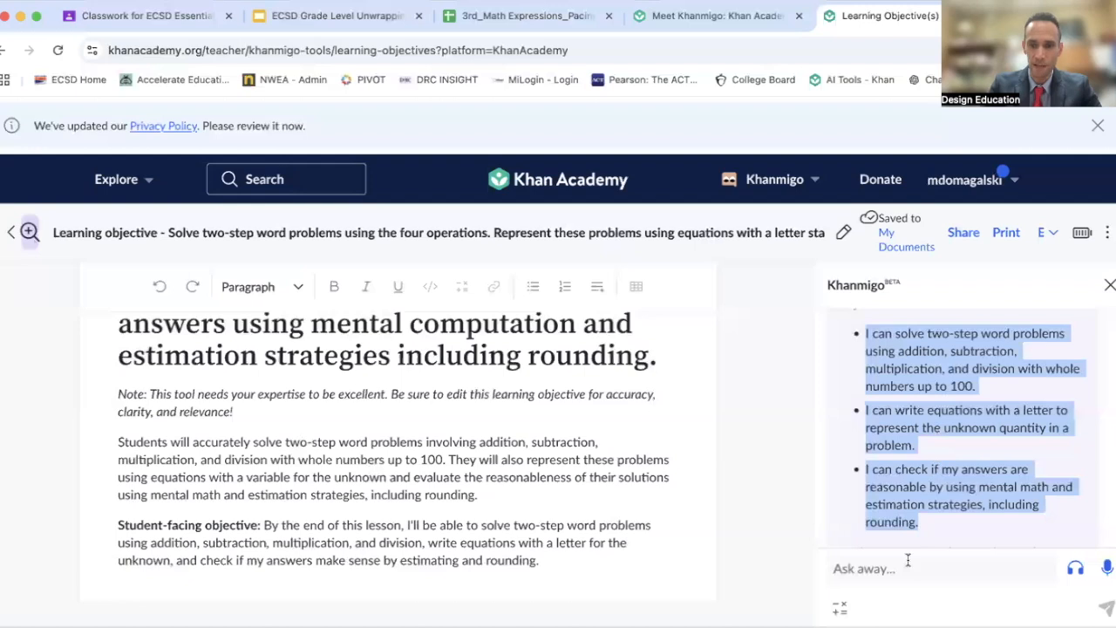
left_click(907, 563)
type("Createe")
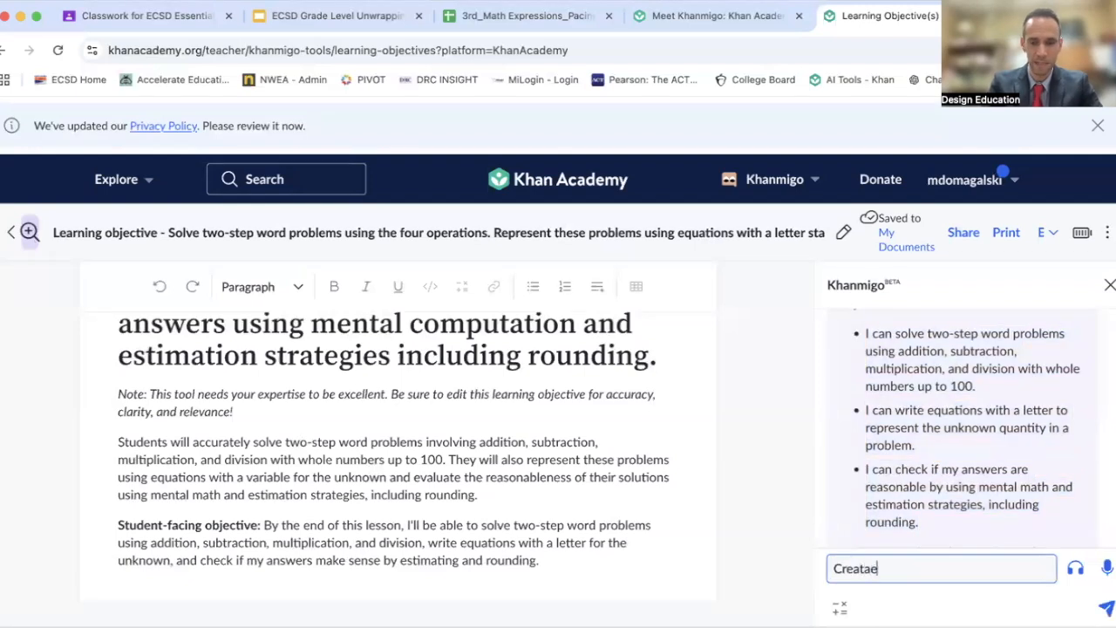
type("3")
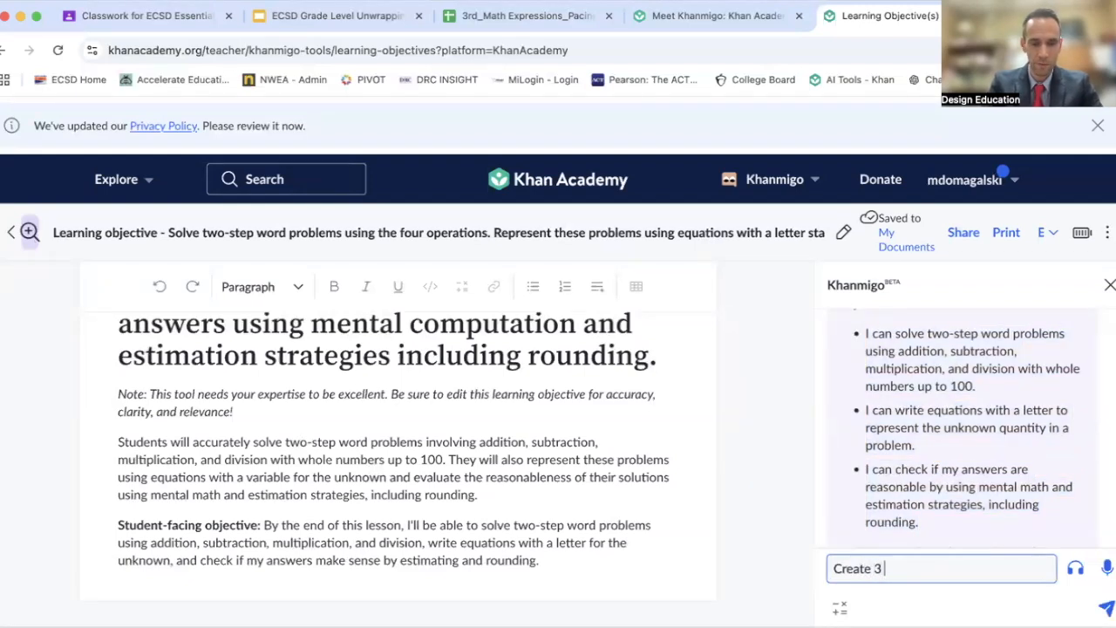
type(" different types of fo")
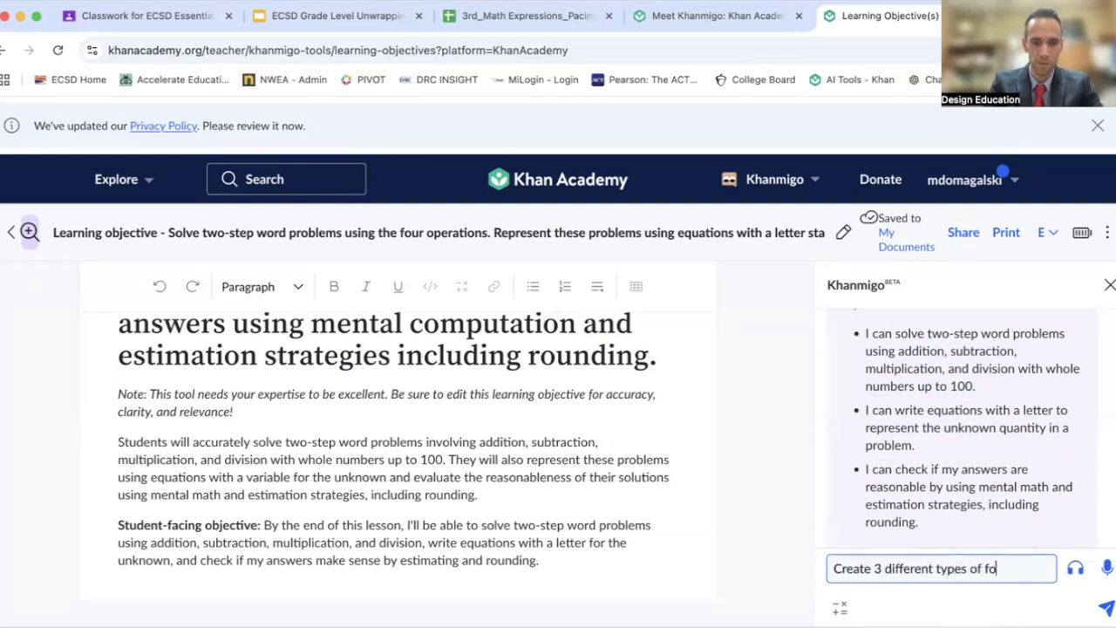
type("ramma")
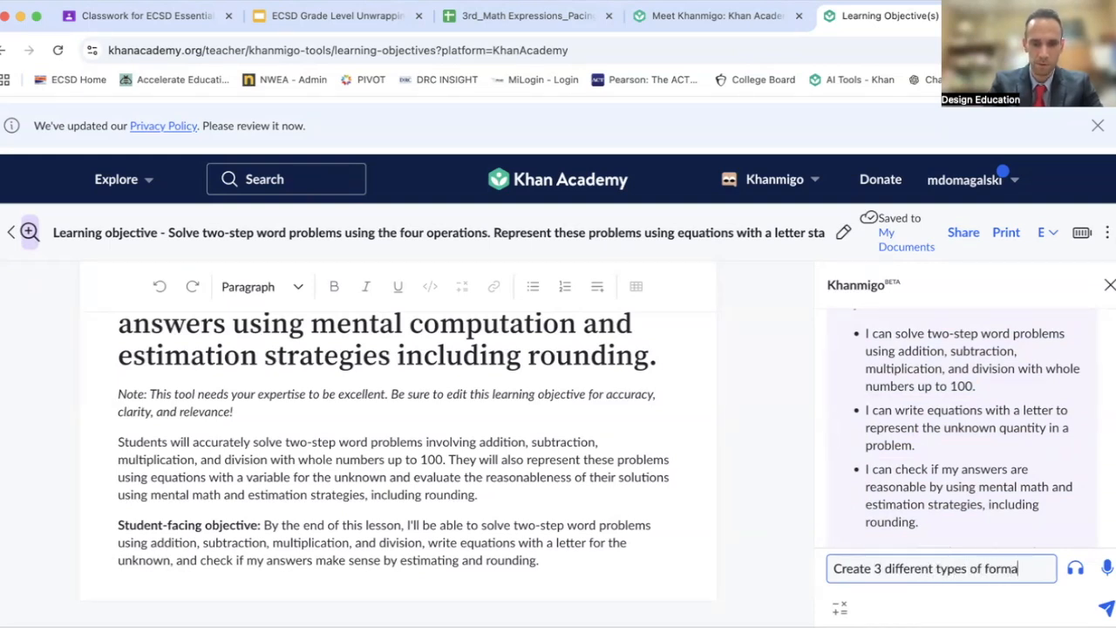
type("tive assessments")
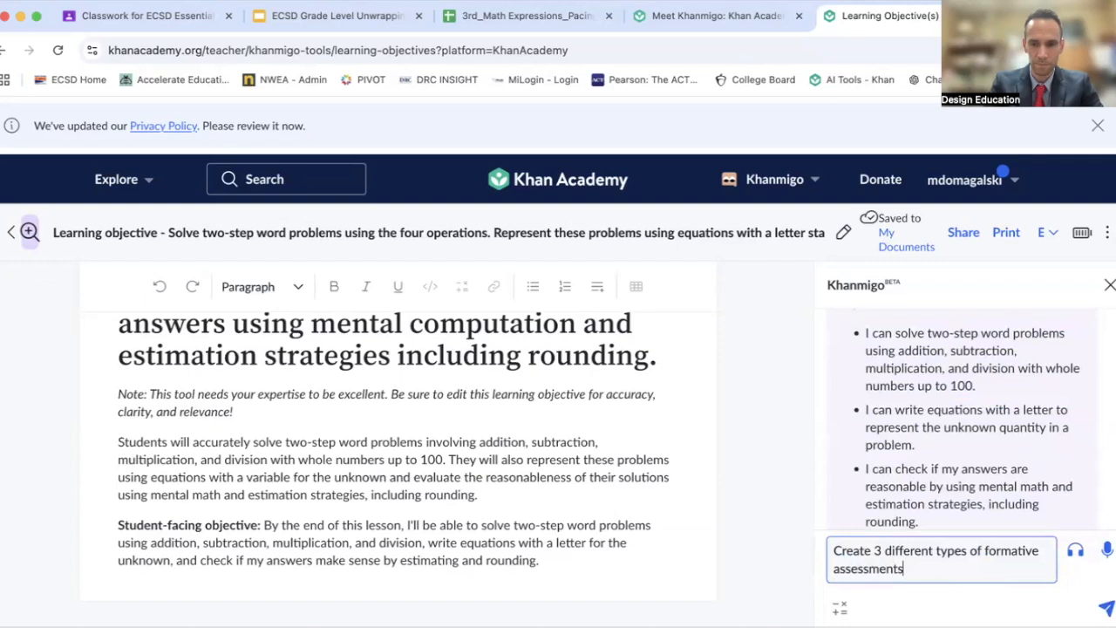
key("Return")
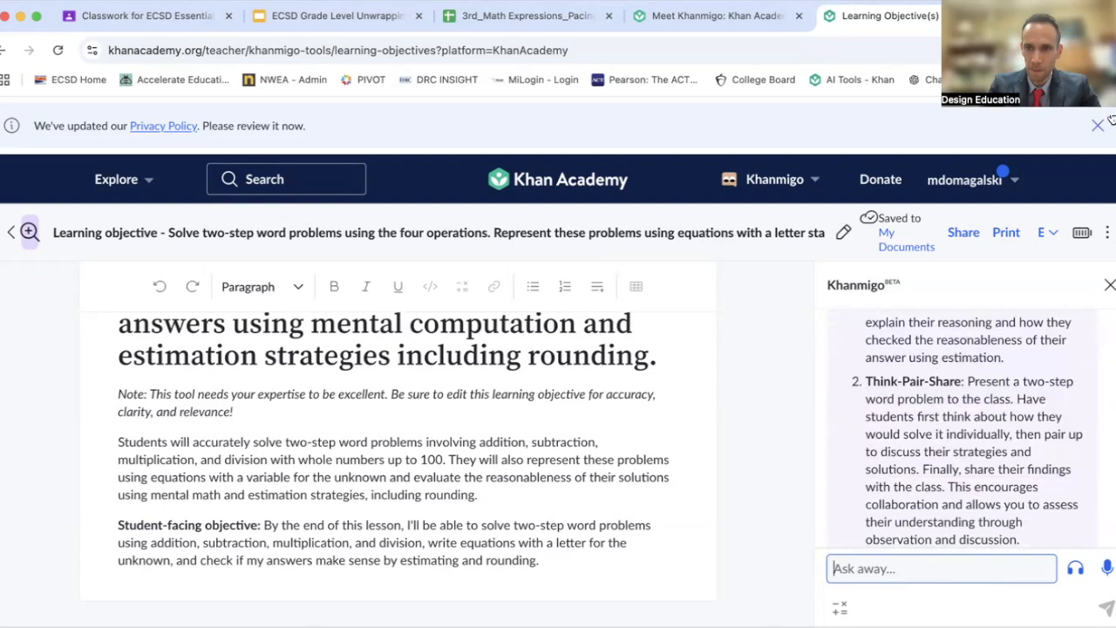
Step: Enlarge the page to 110% zoom and read through the formative assessment suggestions in Khanmigo's chat reply
left_click(1102, 49)
left_click(1038, 383)
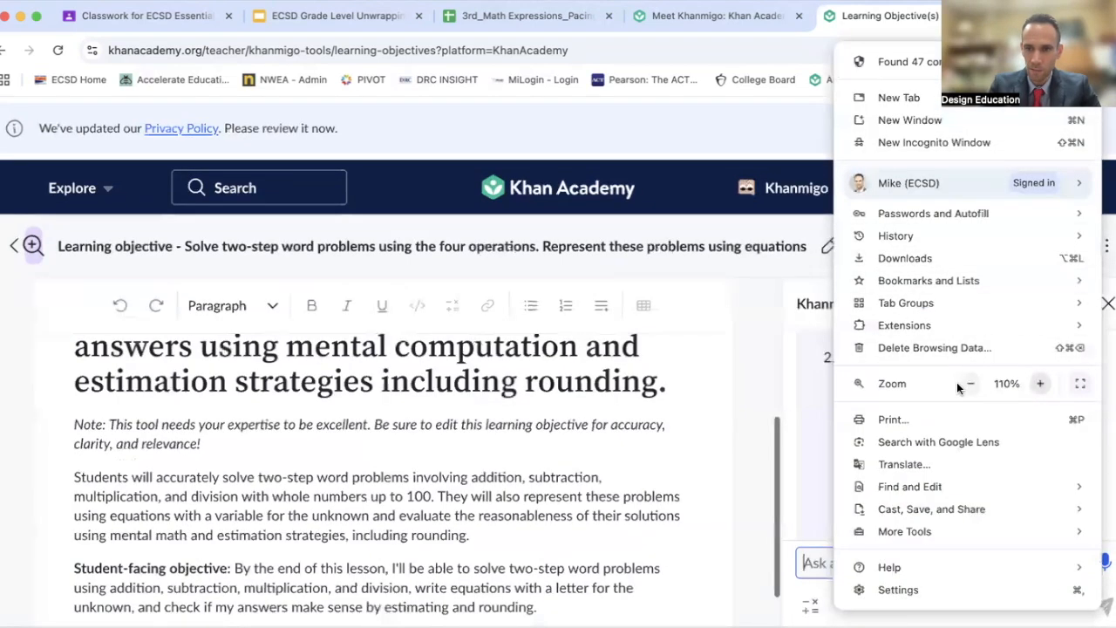
left_click(779, 379)
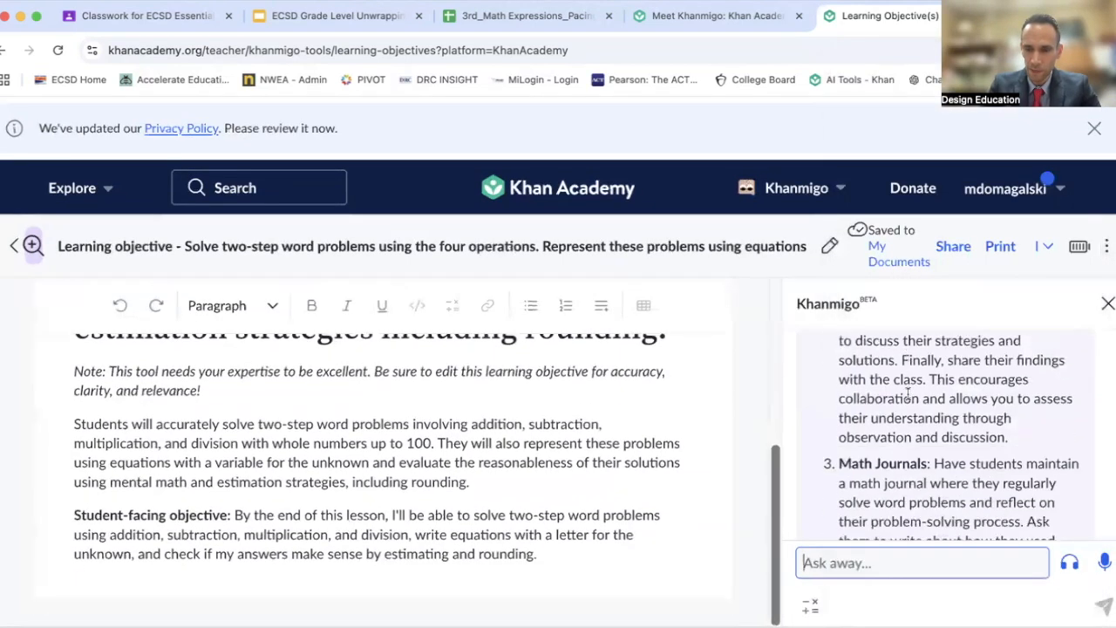
scroll(907, 394, "up", 5)
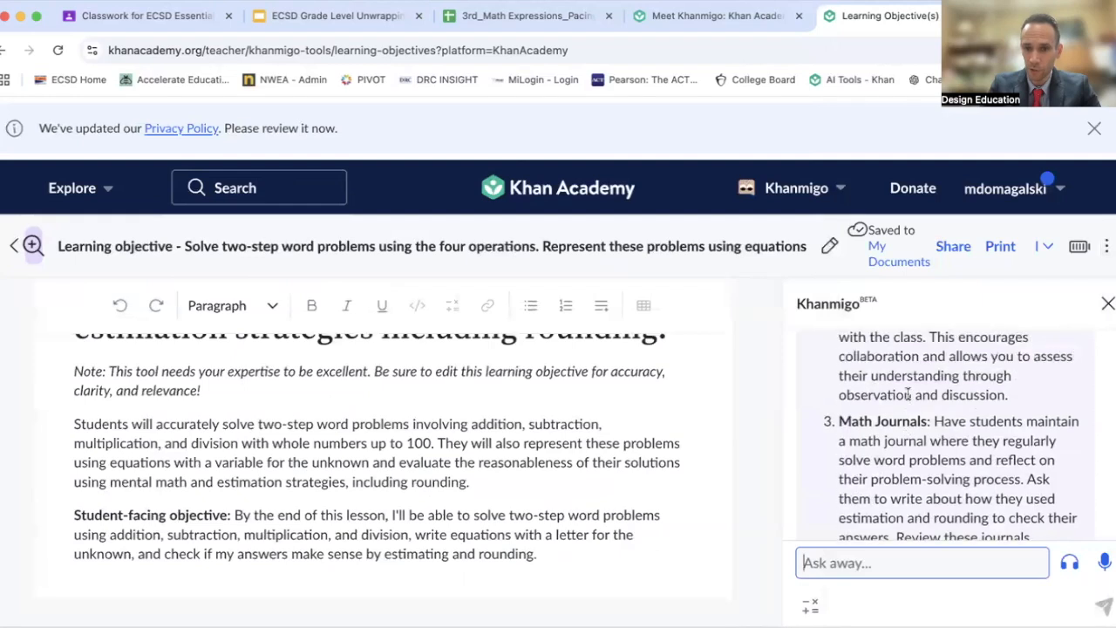
scroll(908, 394, "down", 5)
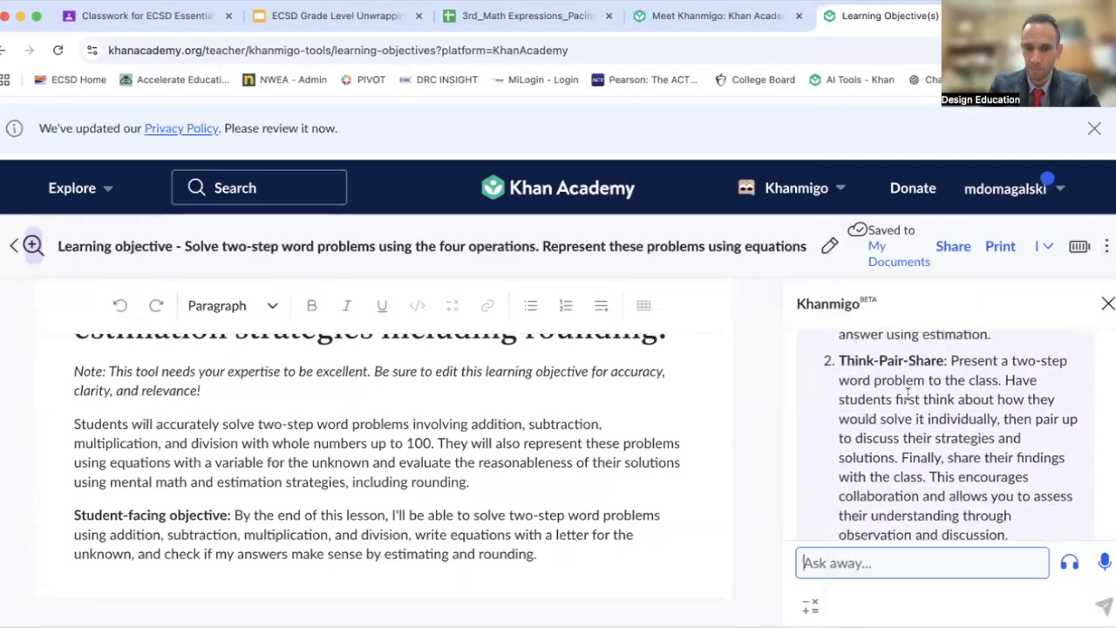
Step: Write a chat request to "Create a 3 question multiple choice formative assessment with 4 answer choices with an answer key"
scroll(908, 394, "down", 3)
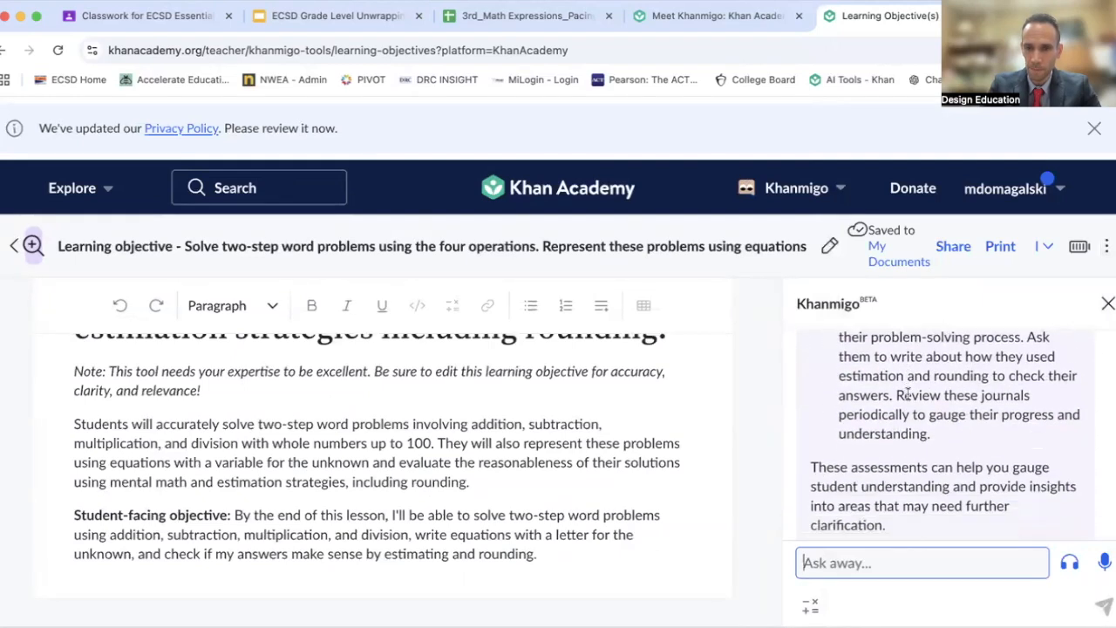
scroll(908, 392, "up", 3)
scroll(907, 394, "up", 5)
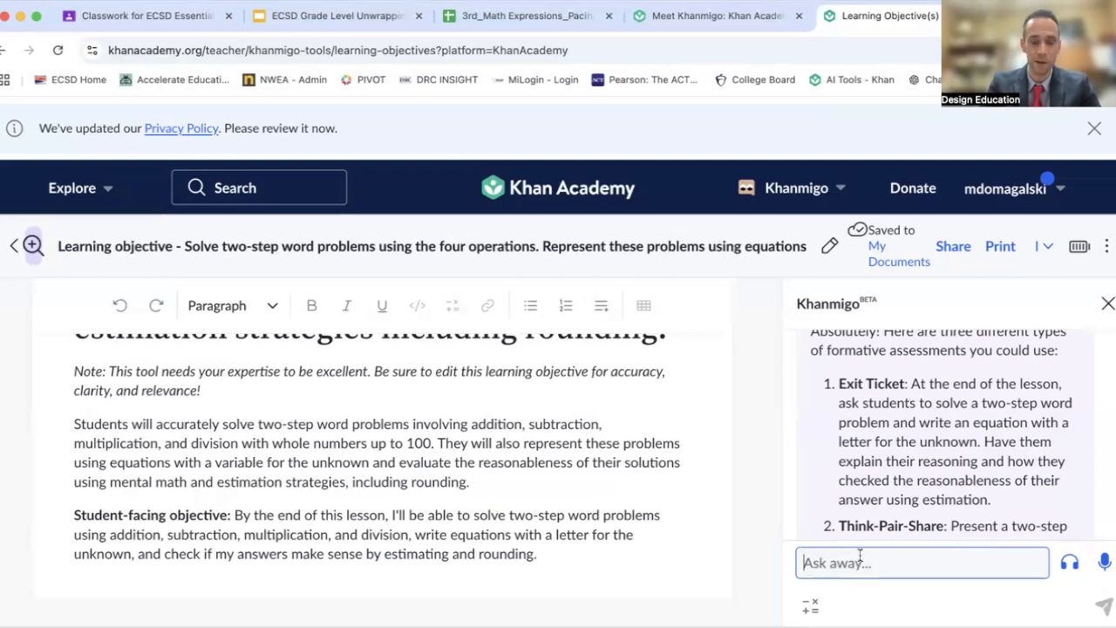
left_click(859, 562)
type("Create a ")
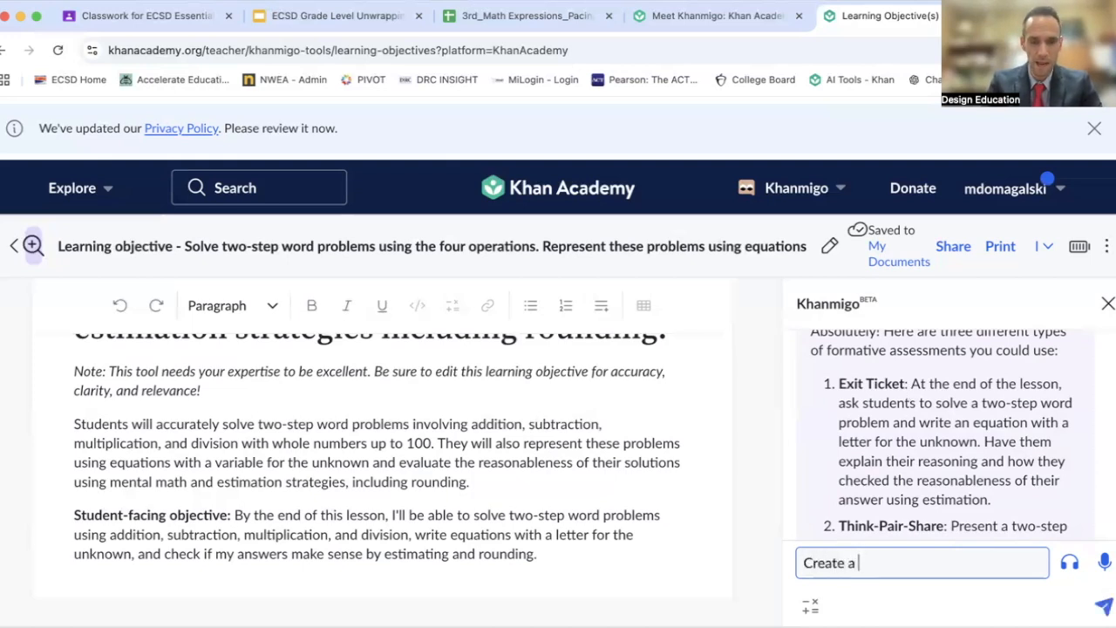
type("3 qu")
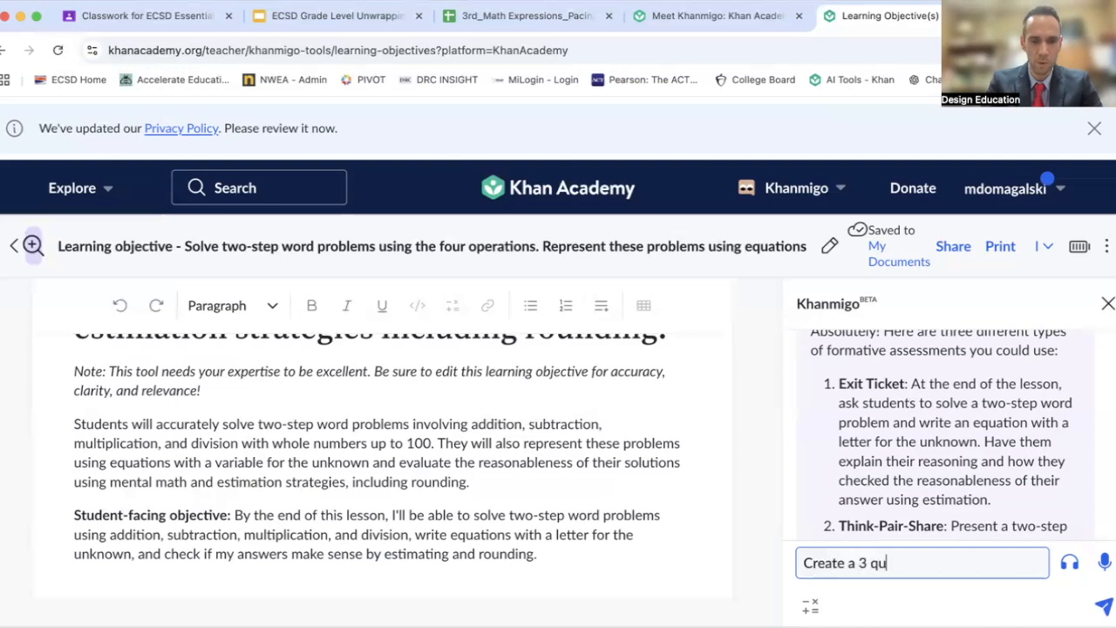
type("estion multiple choice")
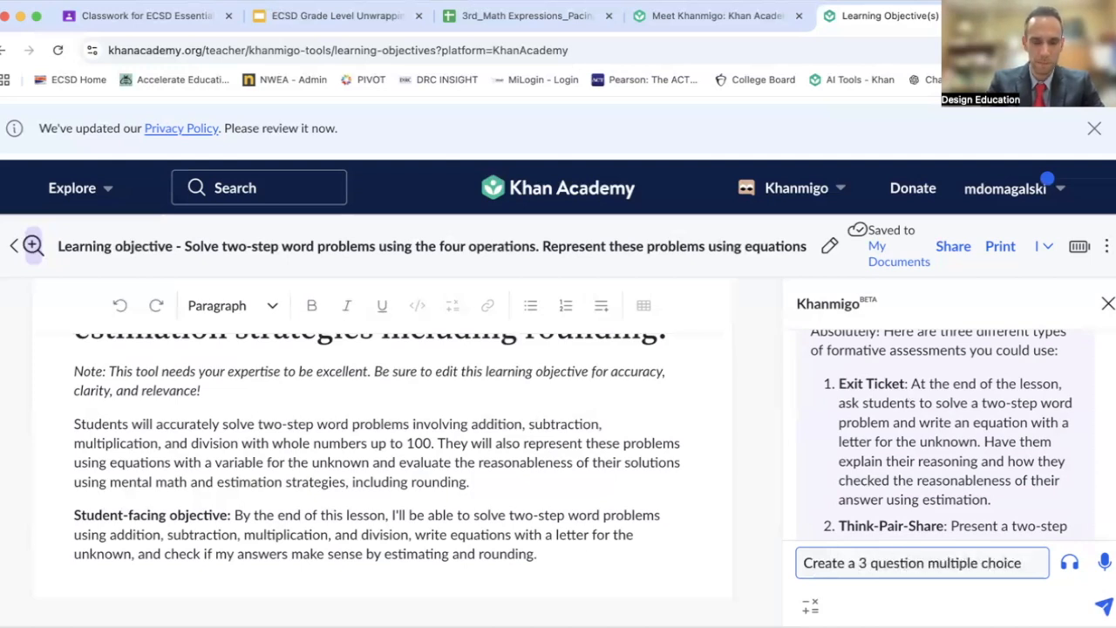
type(" foramtive assessment with 4 answer ")
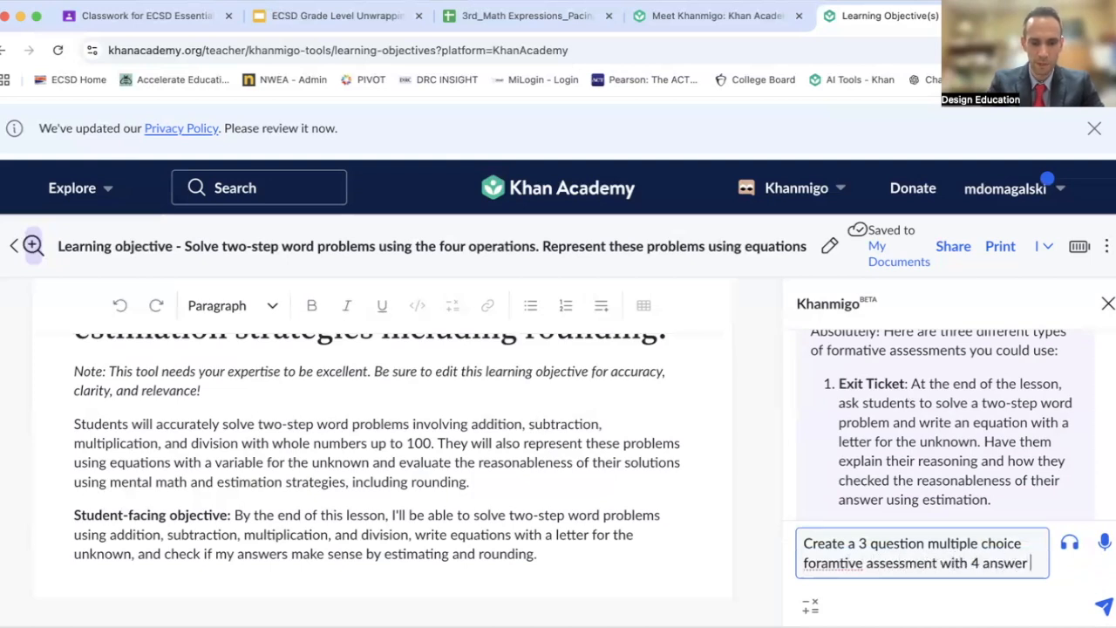
type("choices")
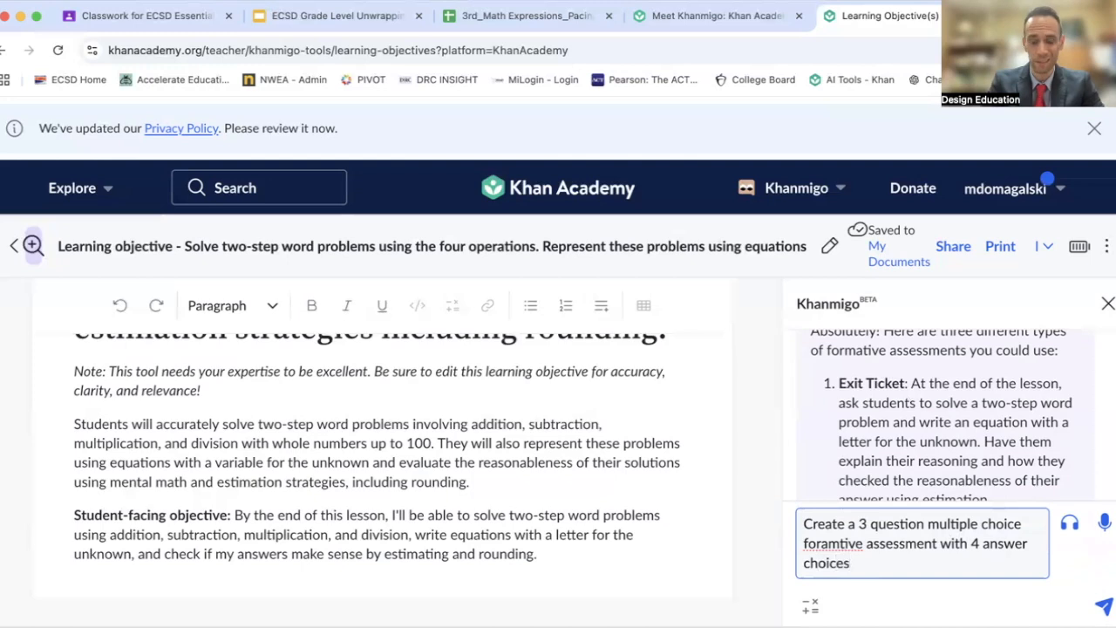
type(" with an ans")
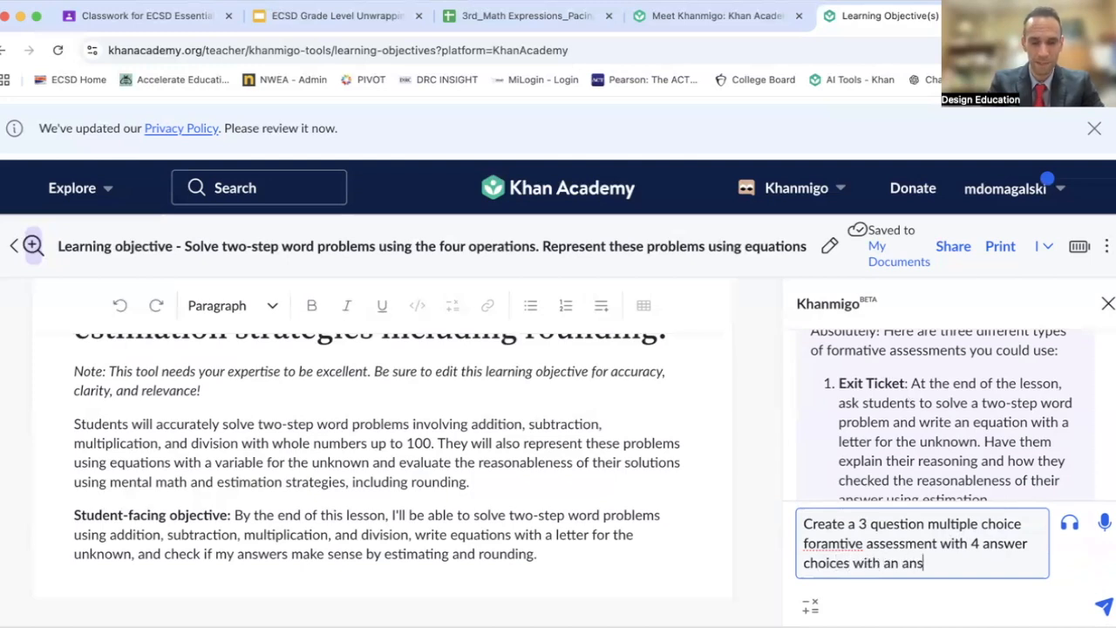
type("wer key")
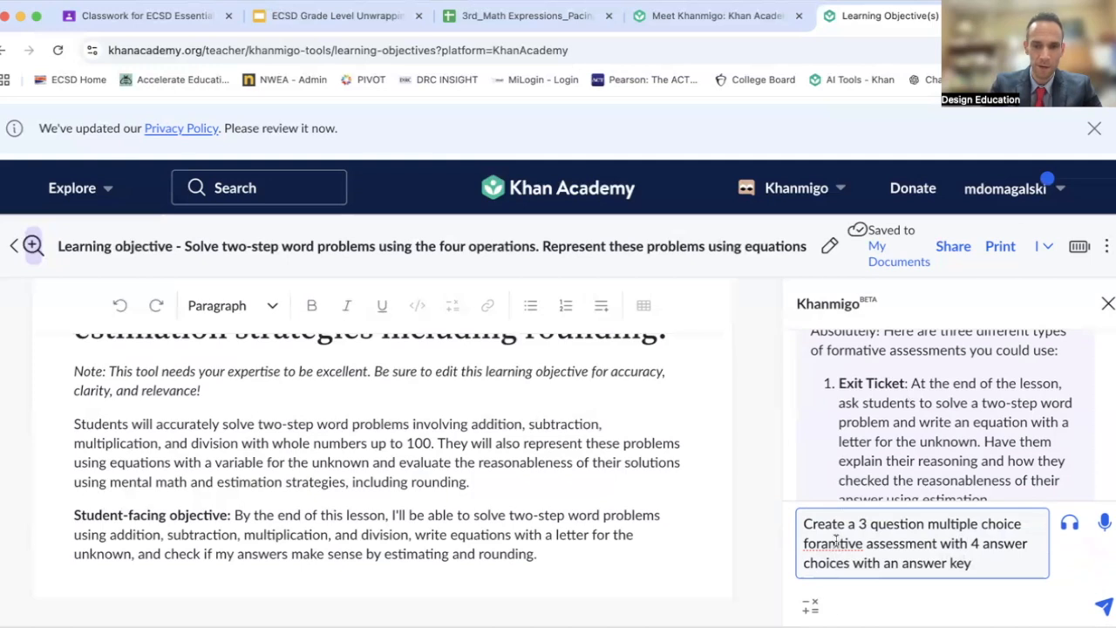
Step: Correct the misspelled word to "formative" in the chat request and send it to Khanmigo
right_click(835, 542)
left_click(885, 242)
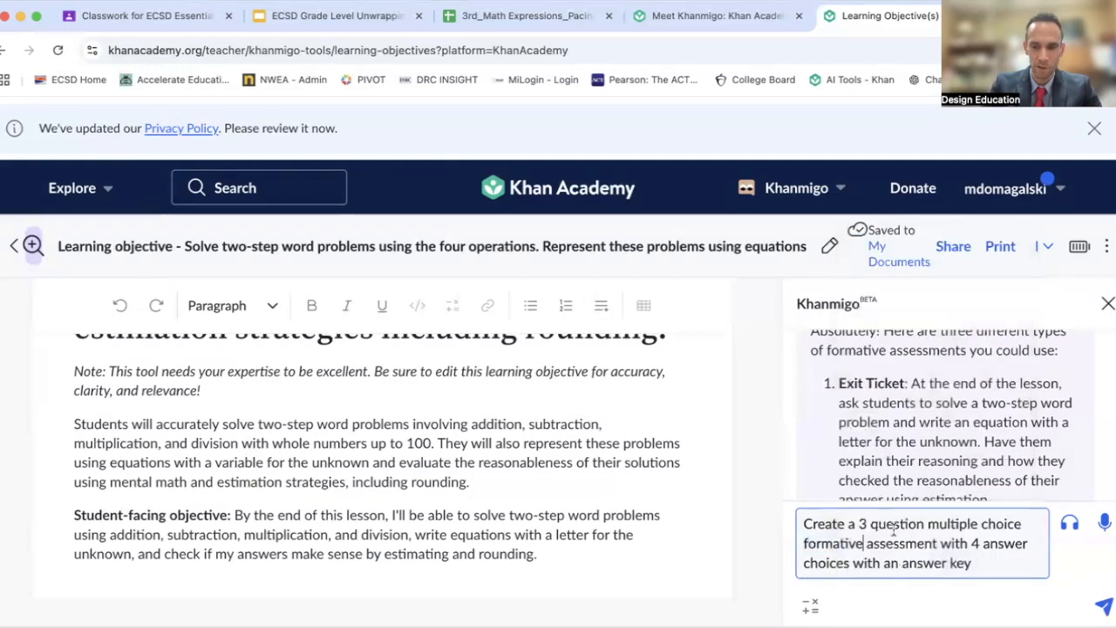
left_click(999, 560)
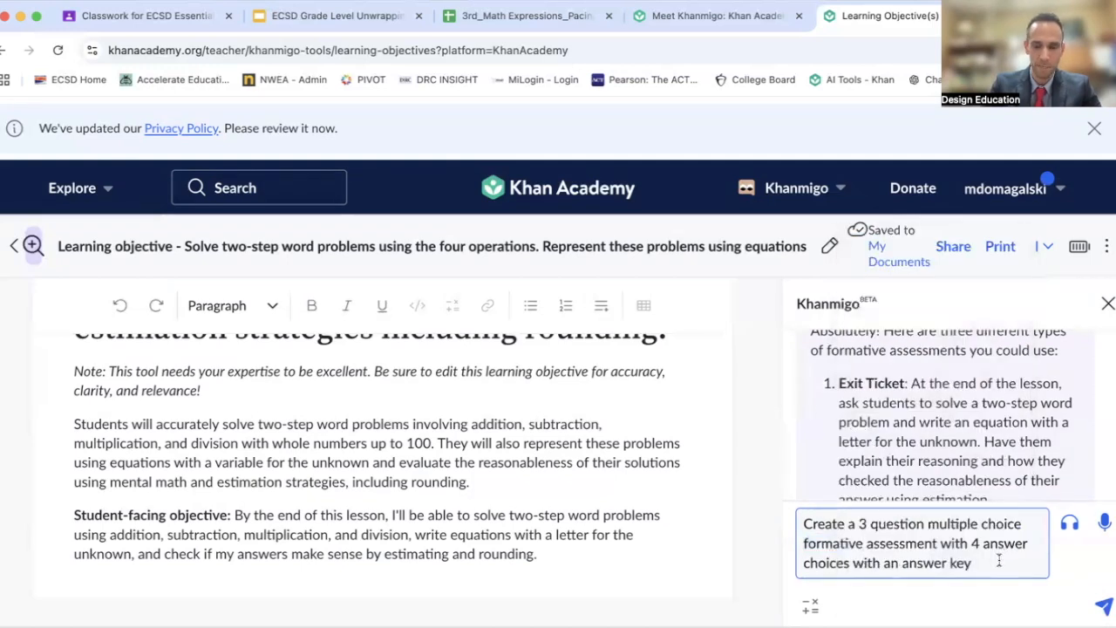
key("Return")
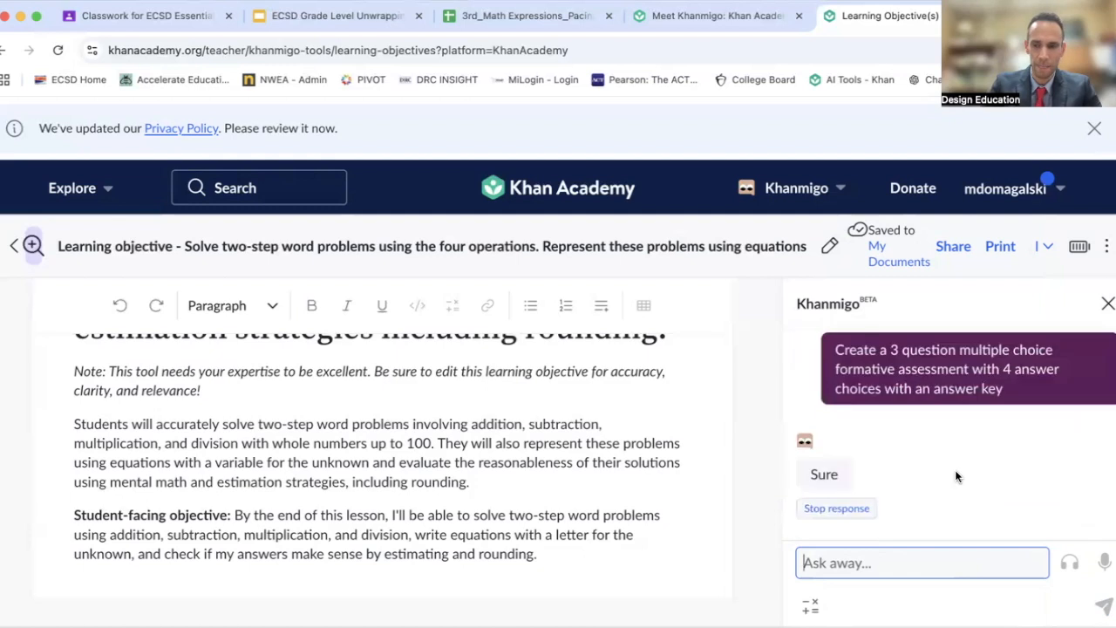
Step: Read through the multiple-choice questions and answers in Khanmigo's latest chat reply
scroll(957, 475, "up", 5)
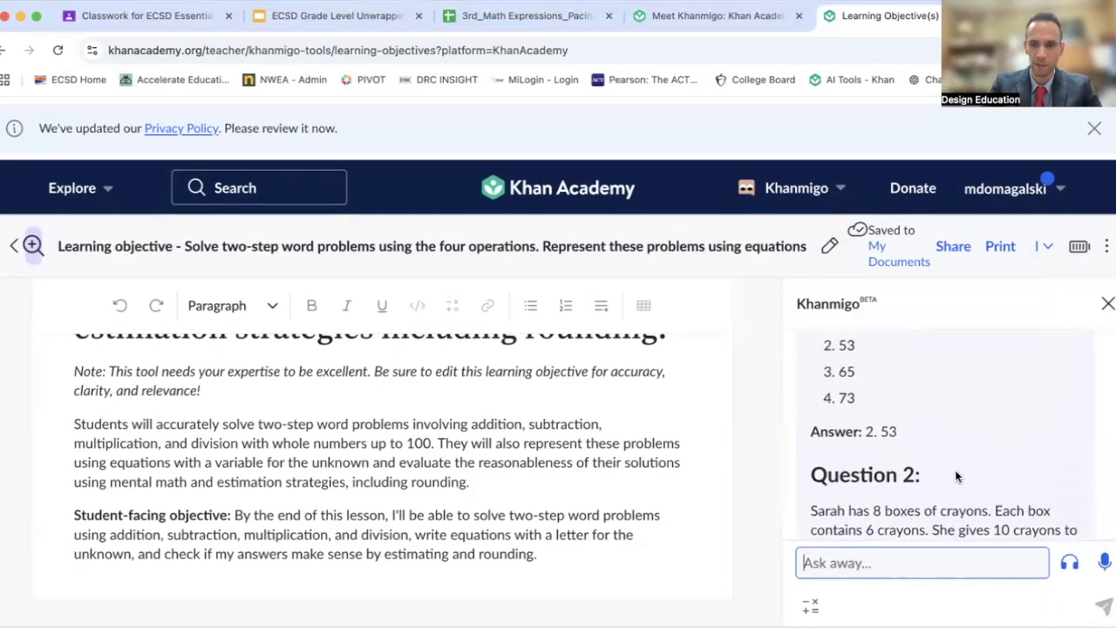
scroll(956, 473, "down", 5)
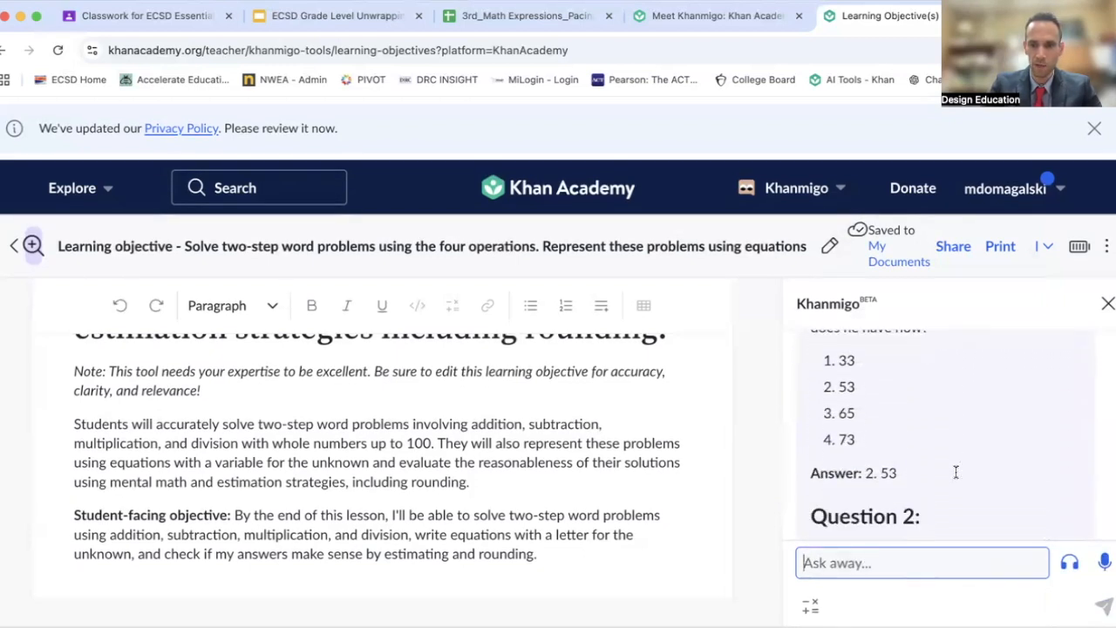
scroll(956, 475, "down", 3)
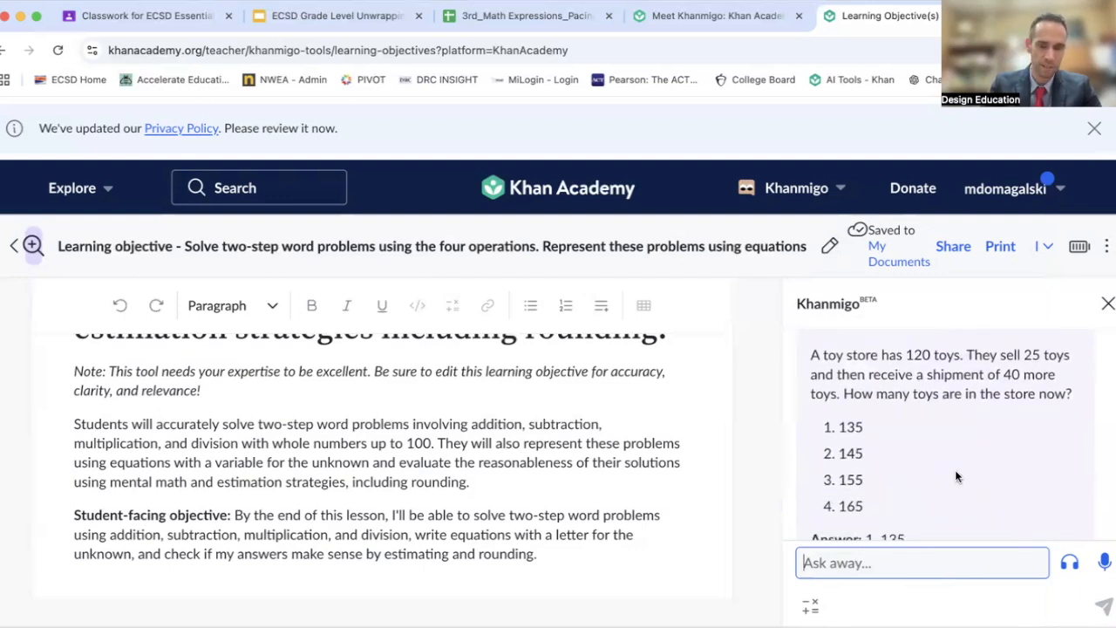
scroll(956, 475, "up", 6)
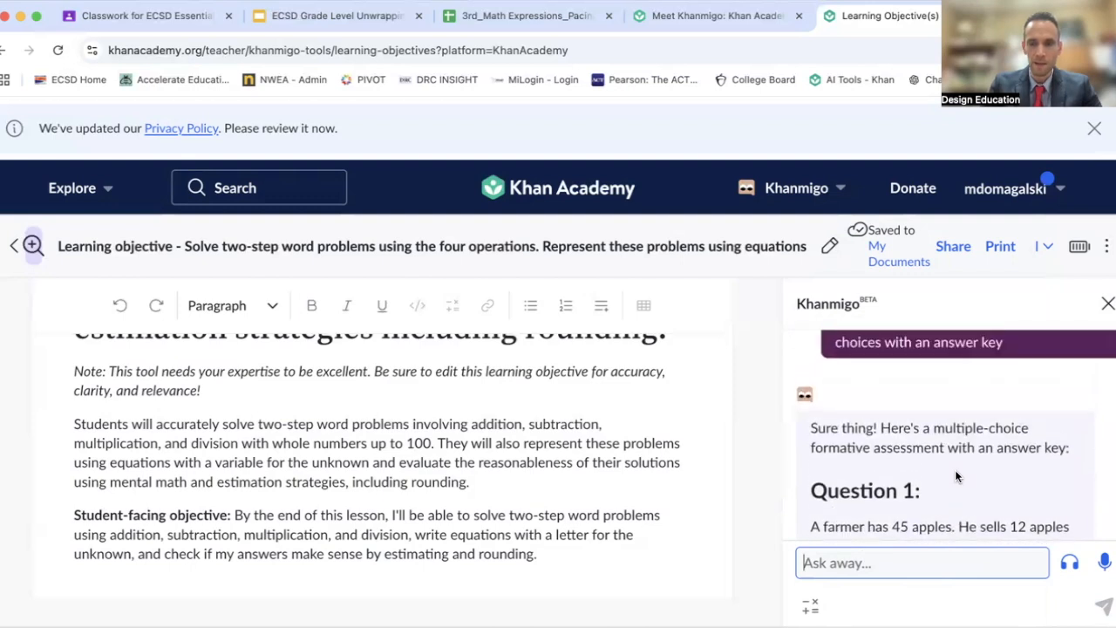
scroll(956, 475, "up", 2)
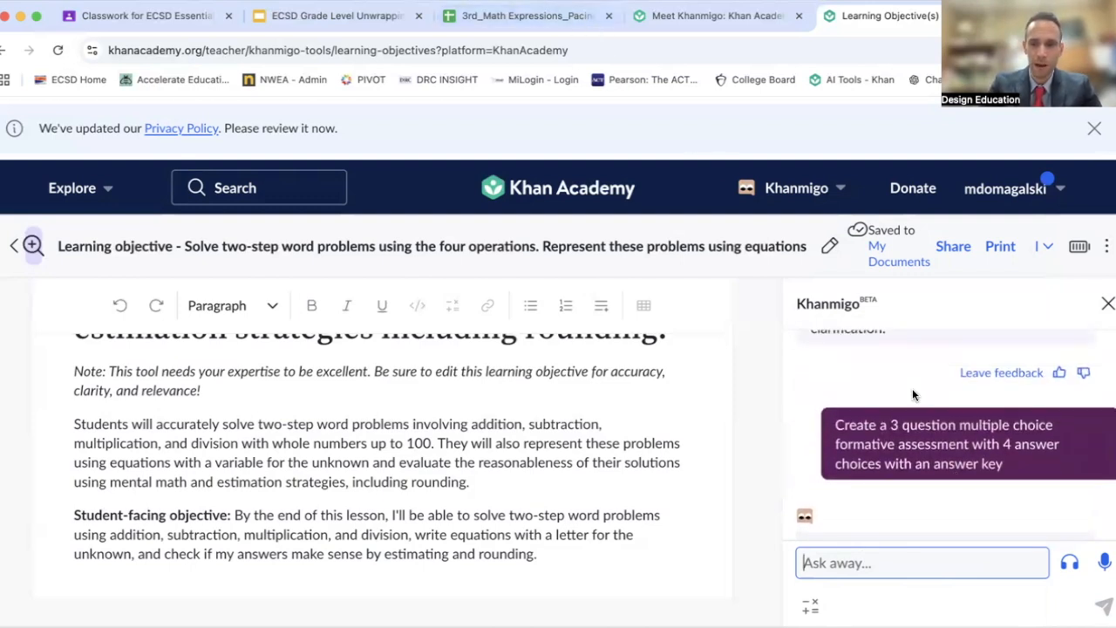
Step: Copy the Exit Ticket, Think-Pair-Share and Math Journals descriptions from Khanmigo's earlier reply on formative assessment types
scroll(957, 475, "up", 5)
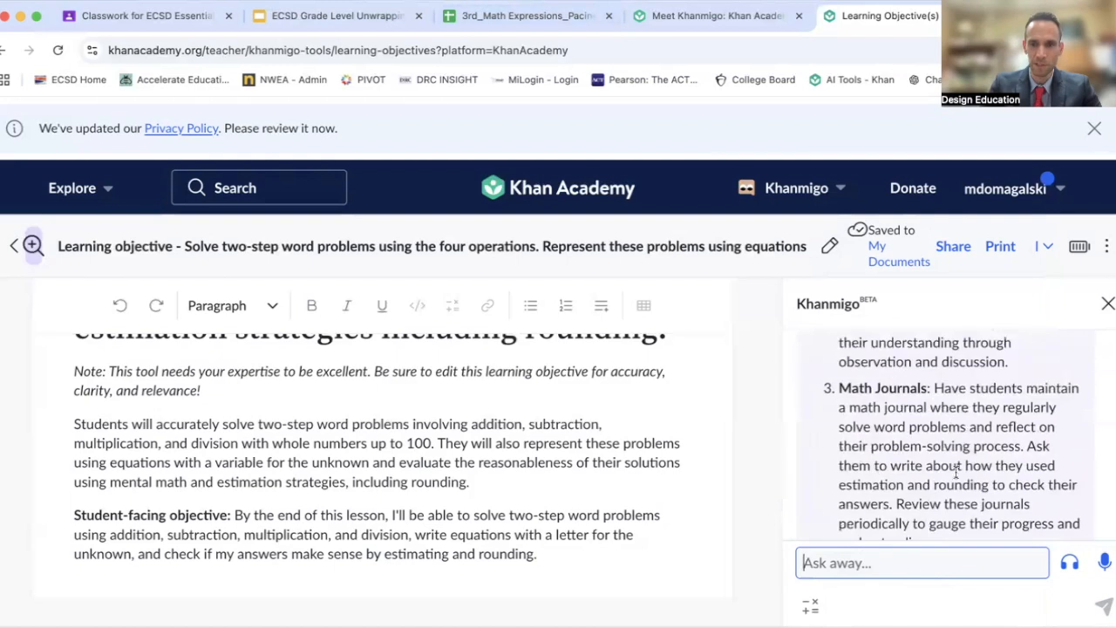
scroll(956, 472, "up", 4)
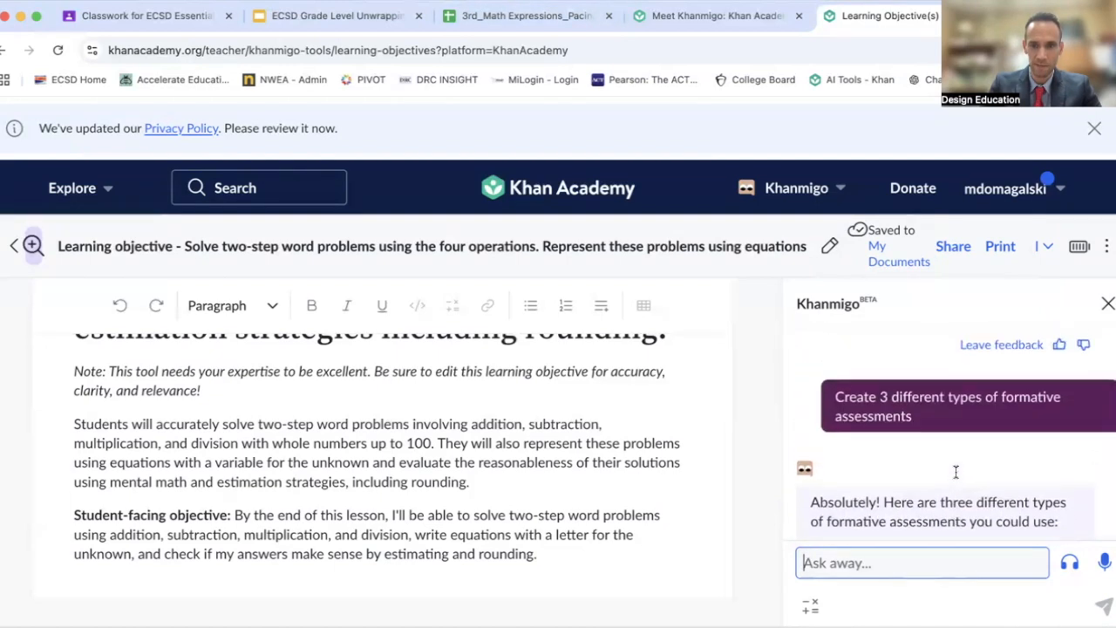
scroll(957, 472, "down", 1)
left_click(837, 426)
left_click_drag(838, 426, 952, 504)
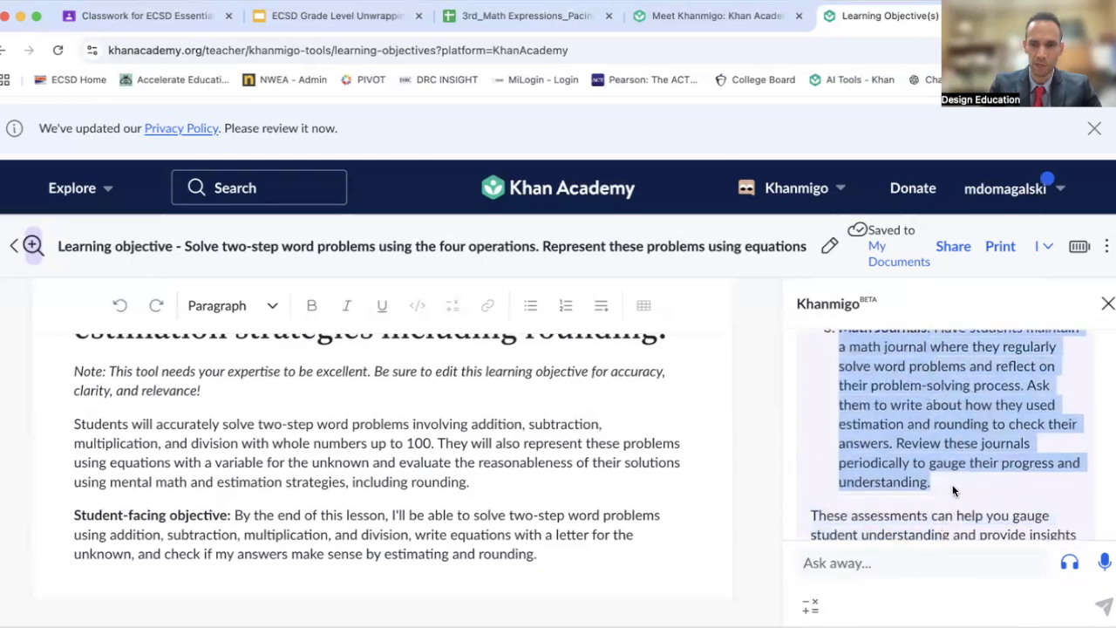
right_click(952, 444)
left_click(891, 437)
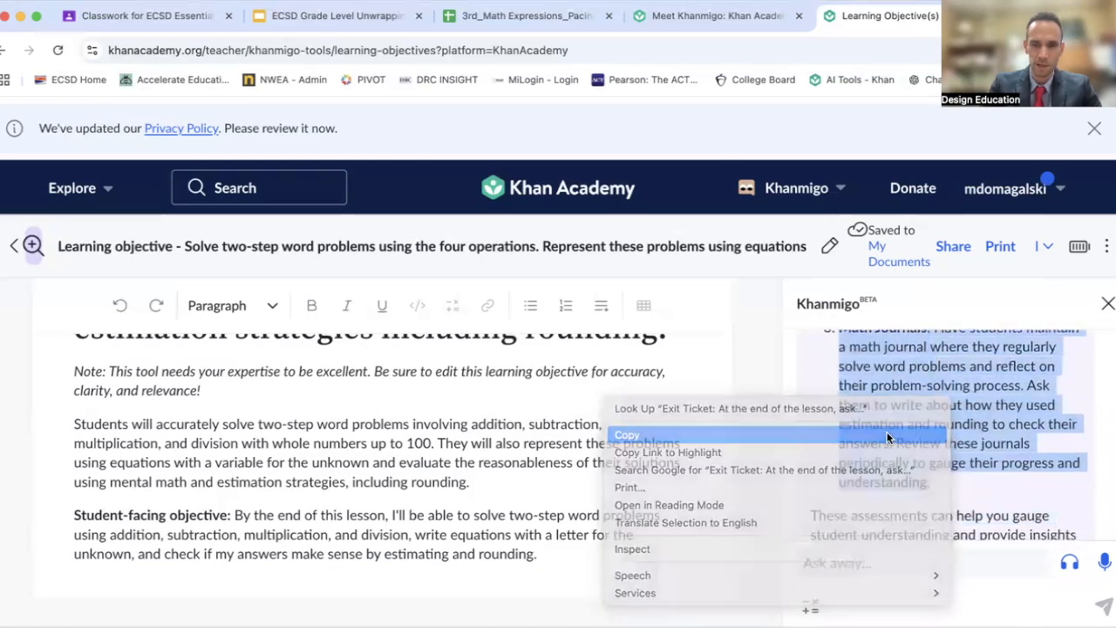
Step: Open Google Drive in a new browser tab and create a blank Google Docs document there
left_click(561, 30)
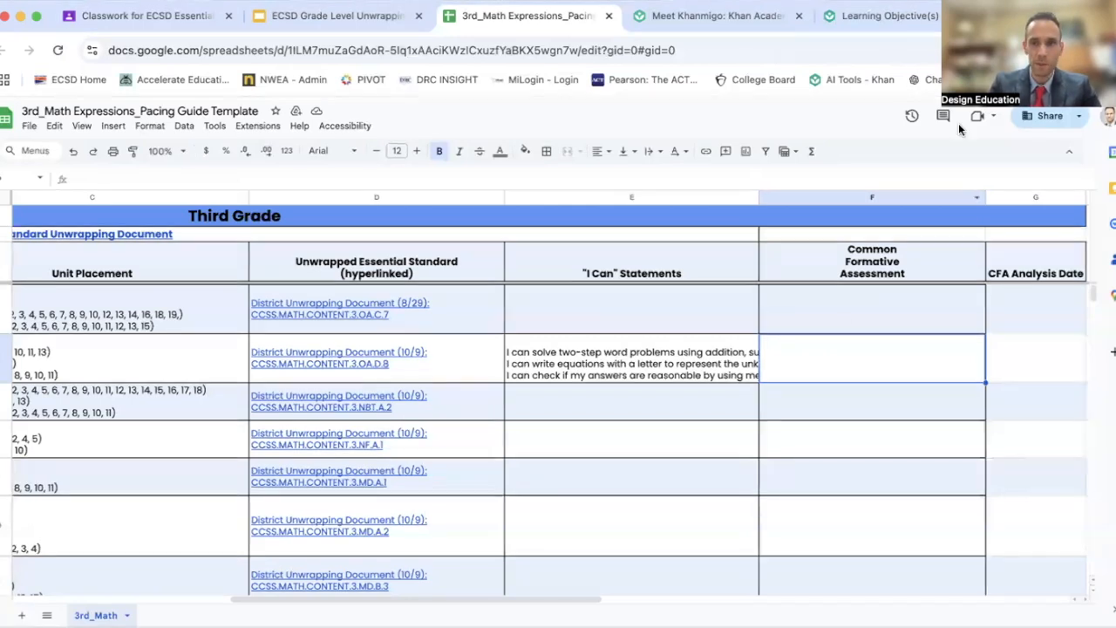
key("super+t")
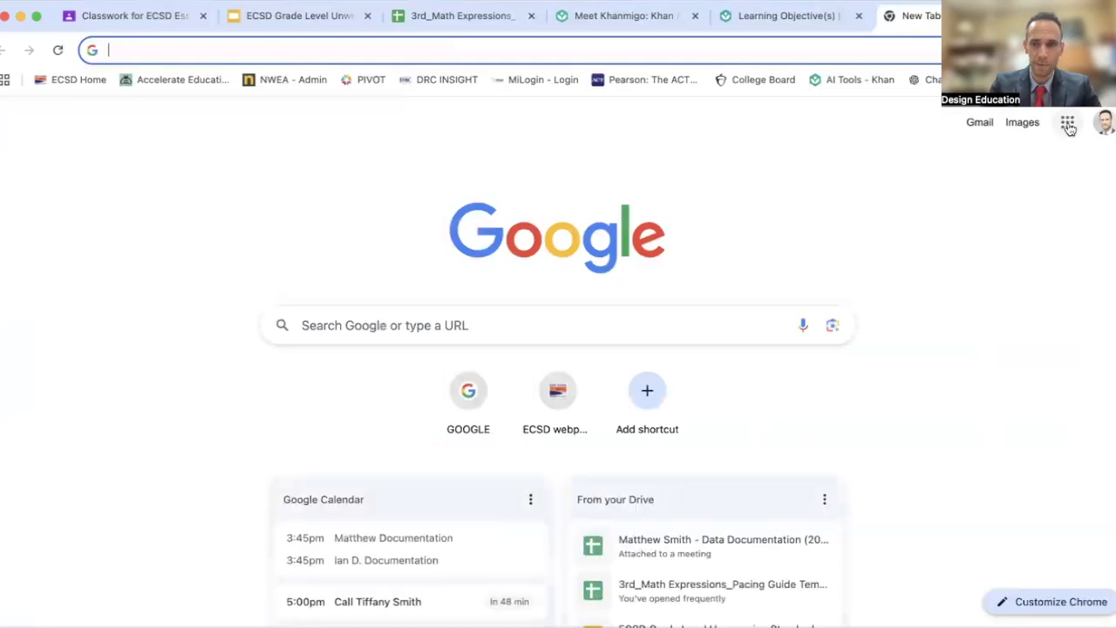
left_click(1067, 123)
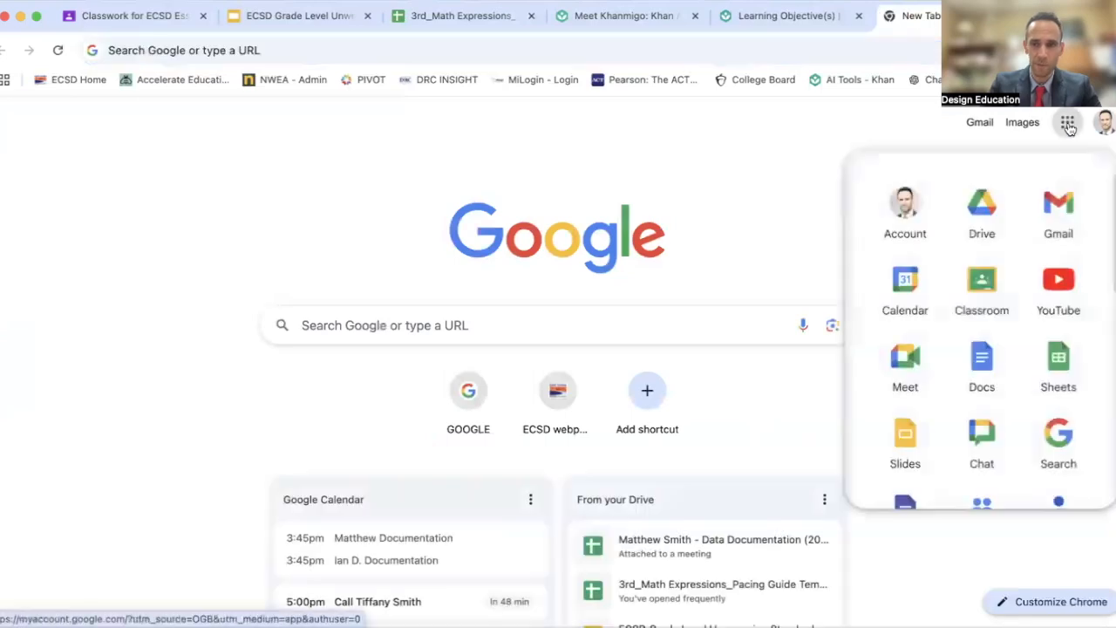
left_click(981, 209)
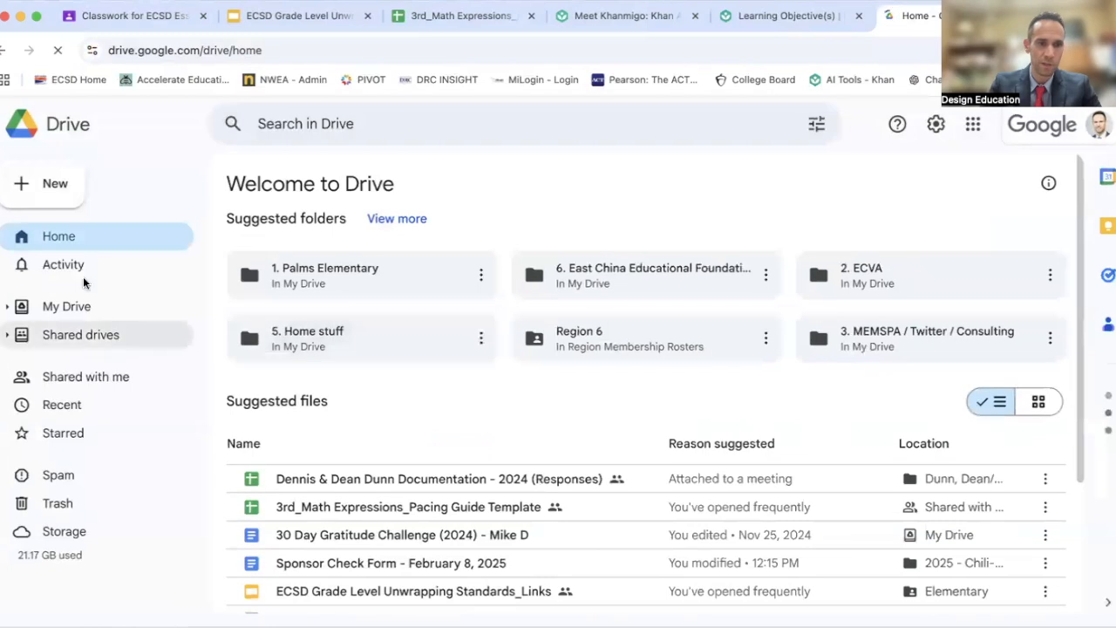
left_click(60, 187)
left_click(74, 290)
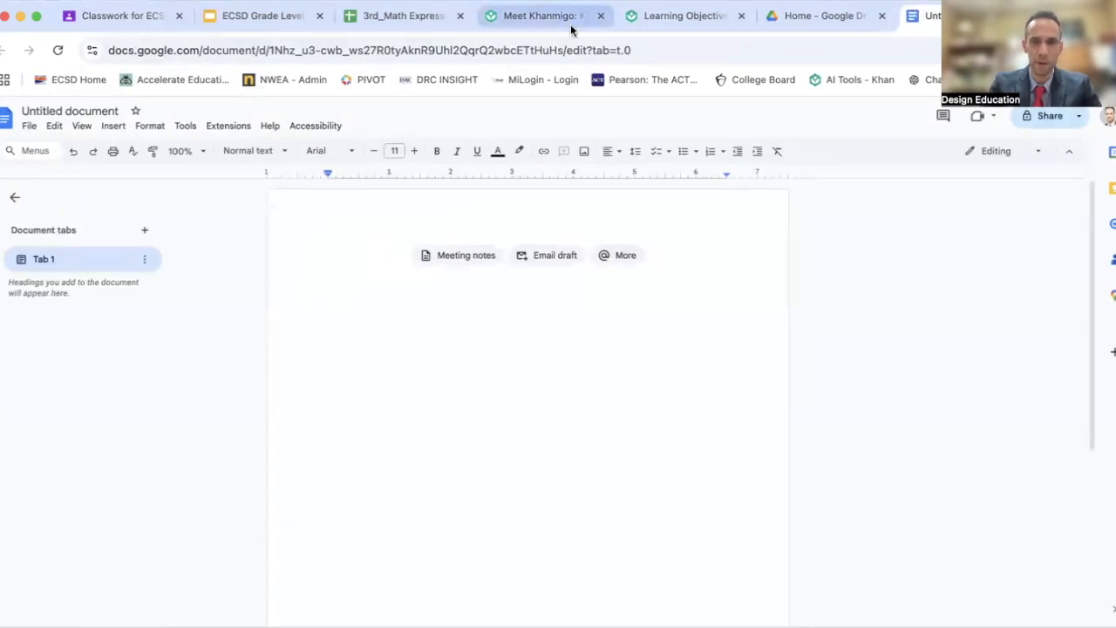
Step: Copy the selected three formative assessment descriptions from Khanmigo again and paste them below an empty first line in the new document
left_click(669, 16)
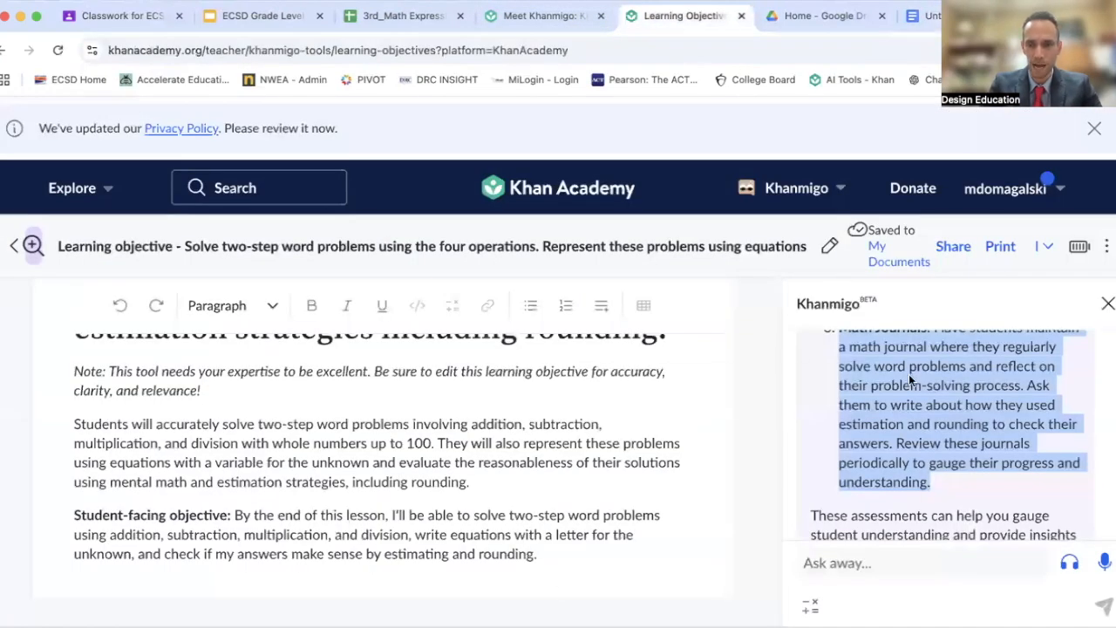
right_click(909, 379)
left_click(869, 408)
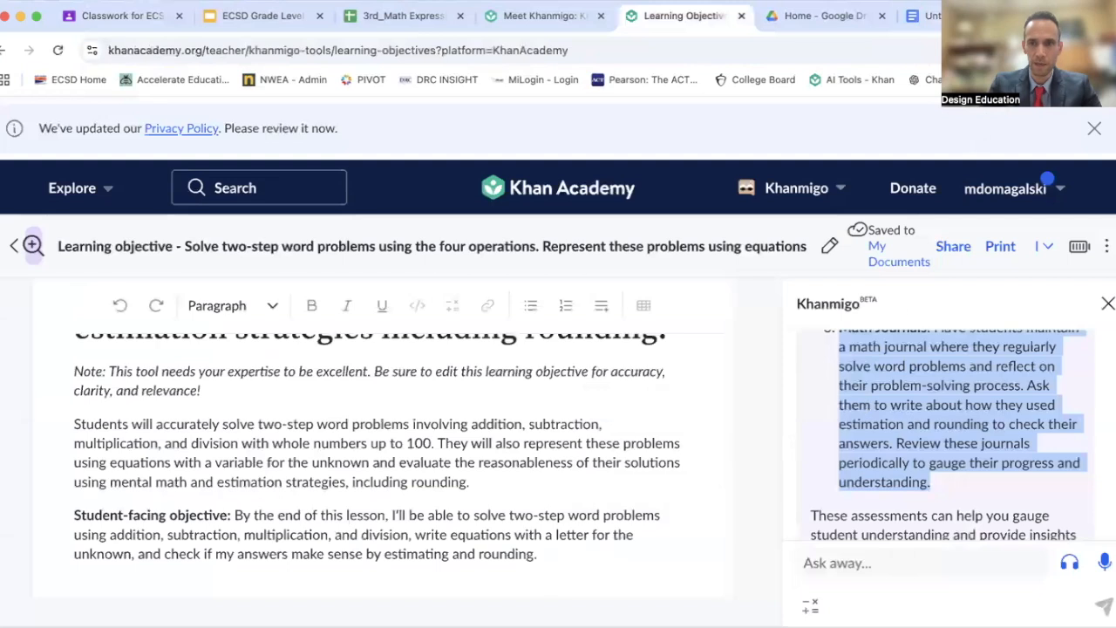
left_click(946, 16)
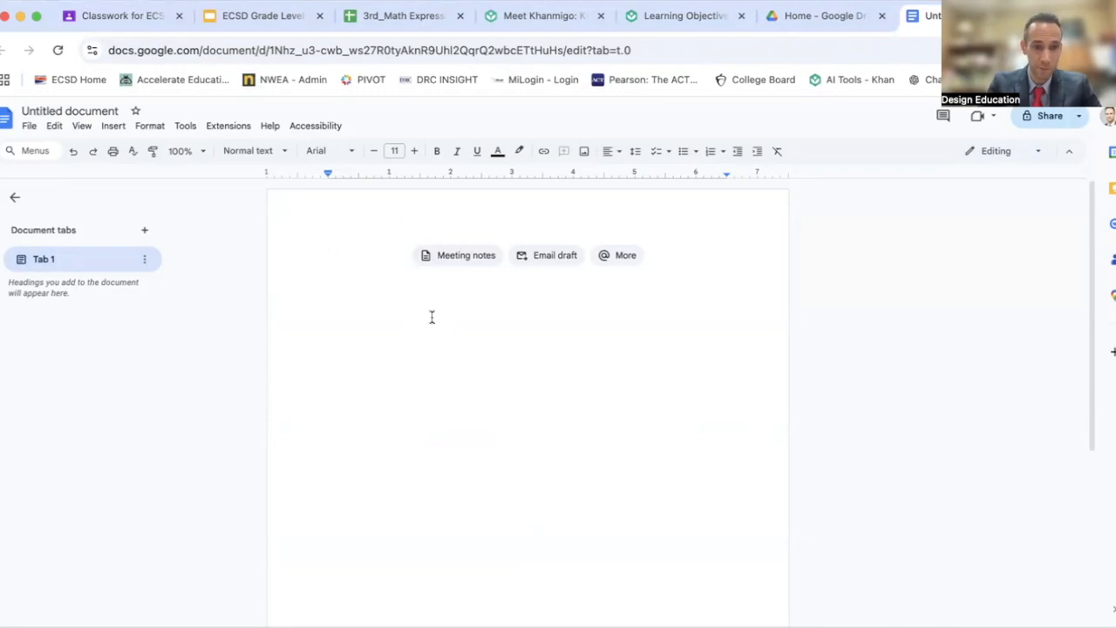
key("Return")
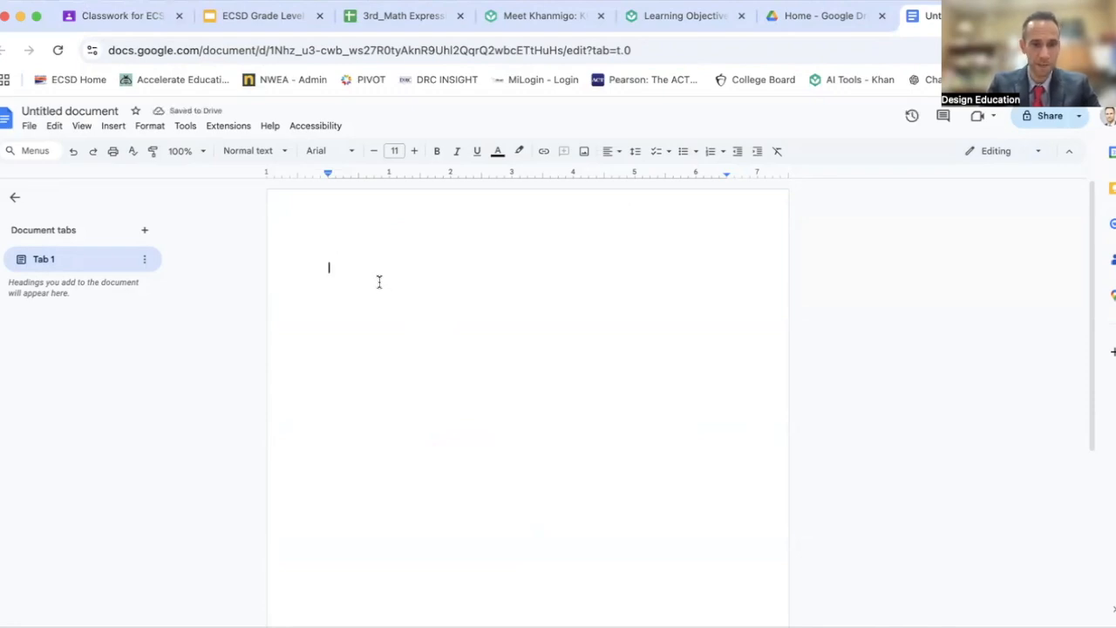
key("ctrl+v")
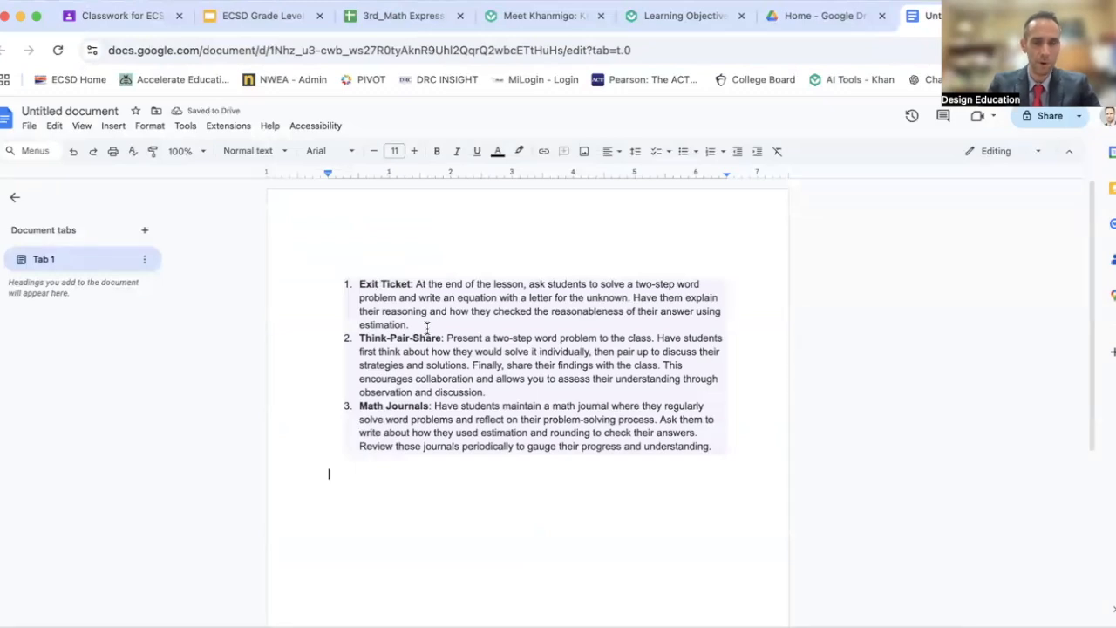
Step: Copy multiple-choice Questions 1 to 3 with their answers from Khanmigo's chat and paste them below the assessment descriptions in the document
left_click(683, 26)
scroll(931, 349, "down", 10)
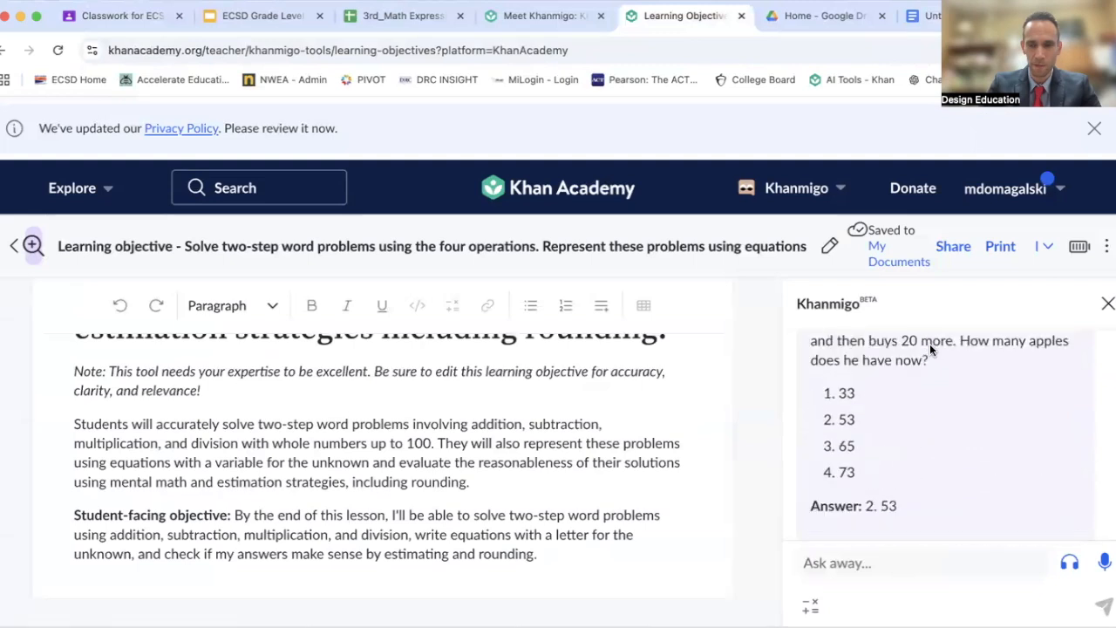
scroll(853, 373, "up", 2)
left_click_drag(811, 365, 881, 489)
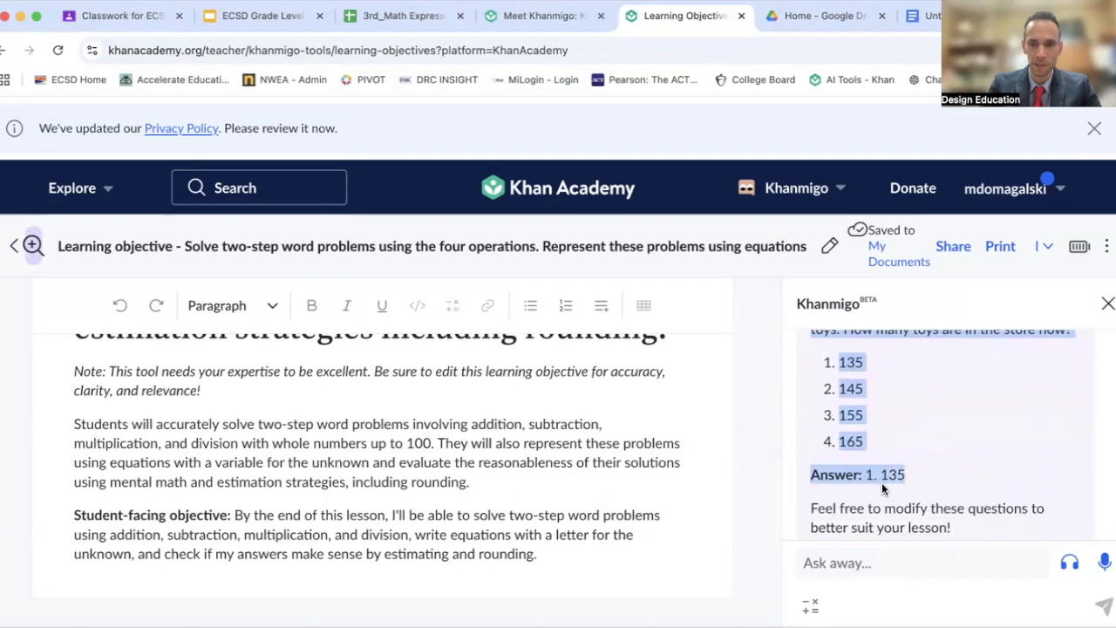
right_click(887, 483)
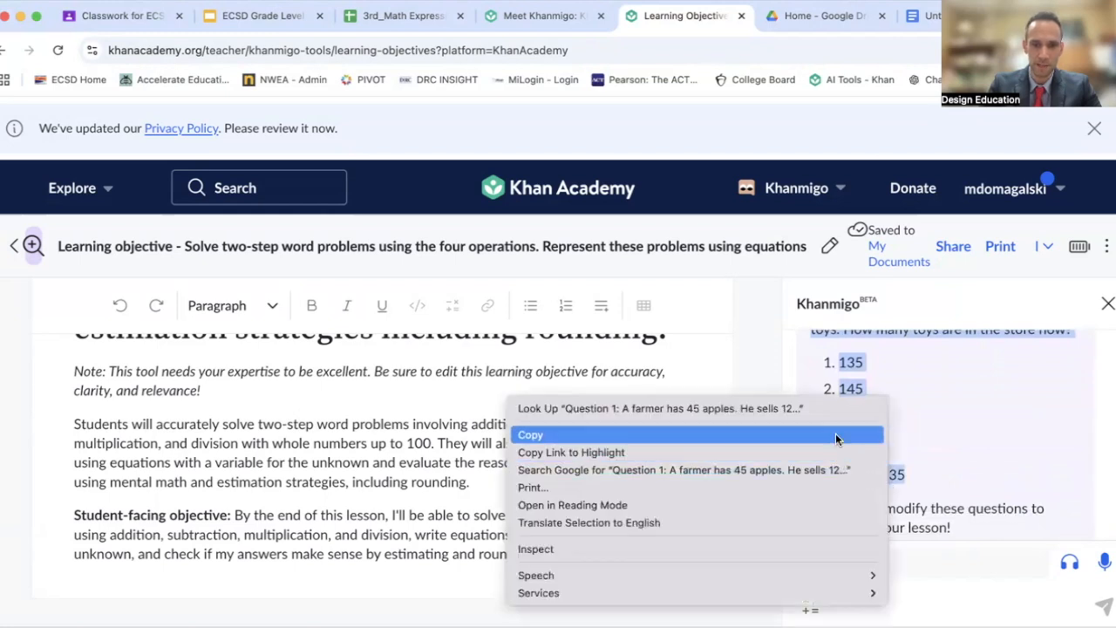
left_click(839, 438)
left_click(946, 15)
left_click(463, 533)
key("super+v")
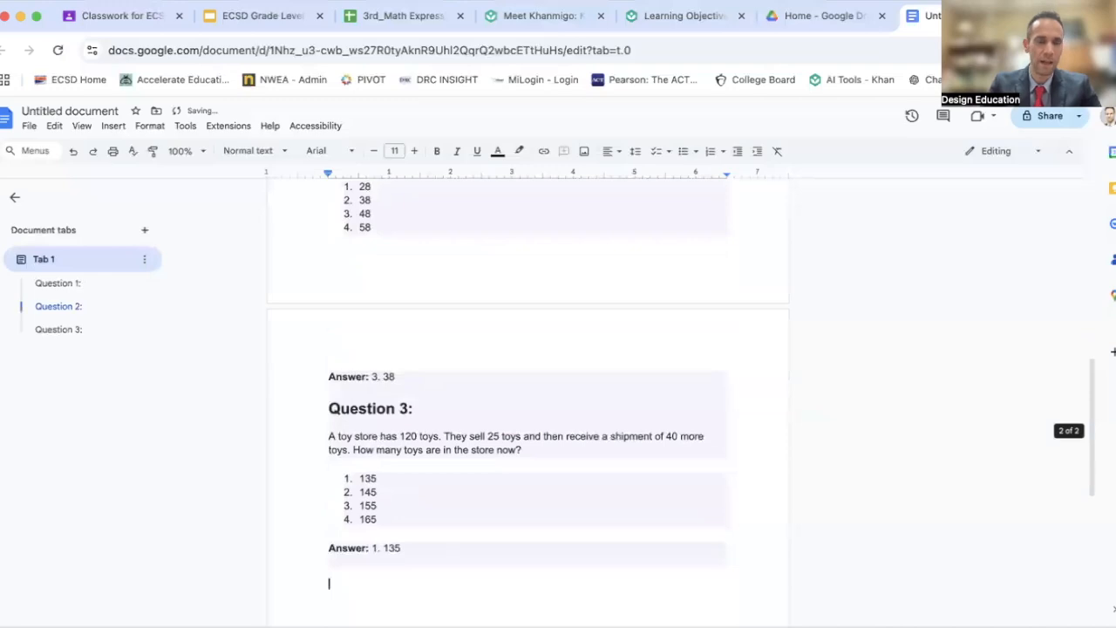
Step: Insert three blank lines between the Math Journals description and the Question 1 heading
left_click_drag(426, 578, 384, 355)
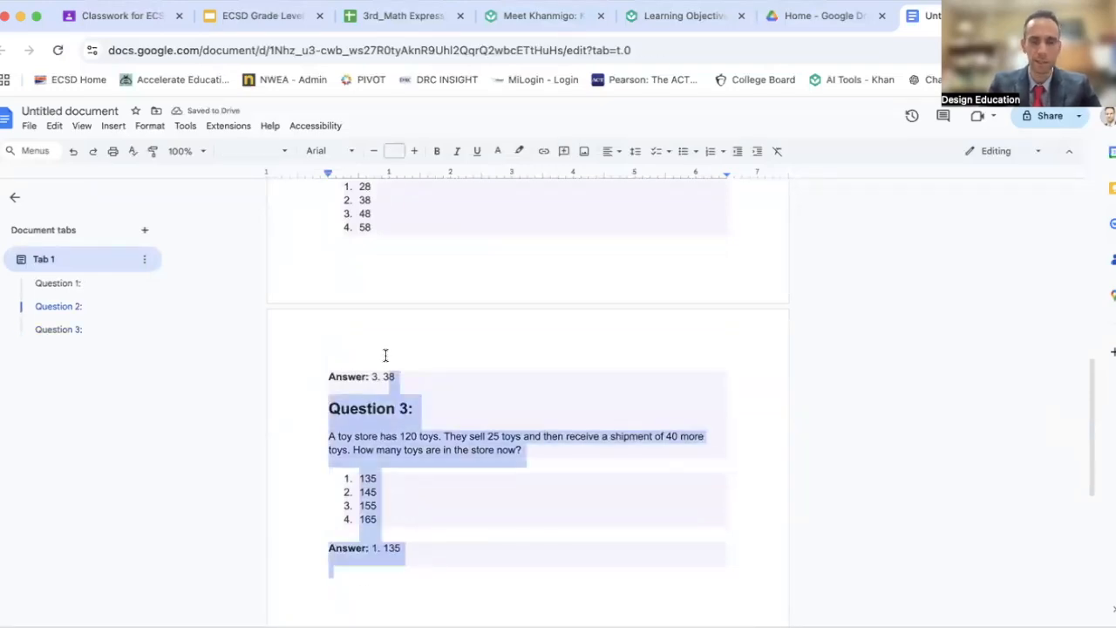
left_click(421, 252)
scroll(421, 252, "up", 5)
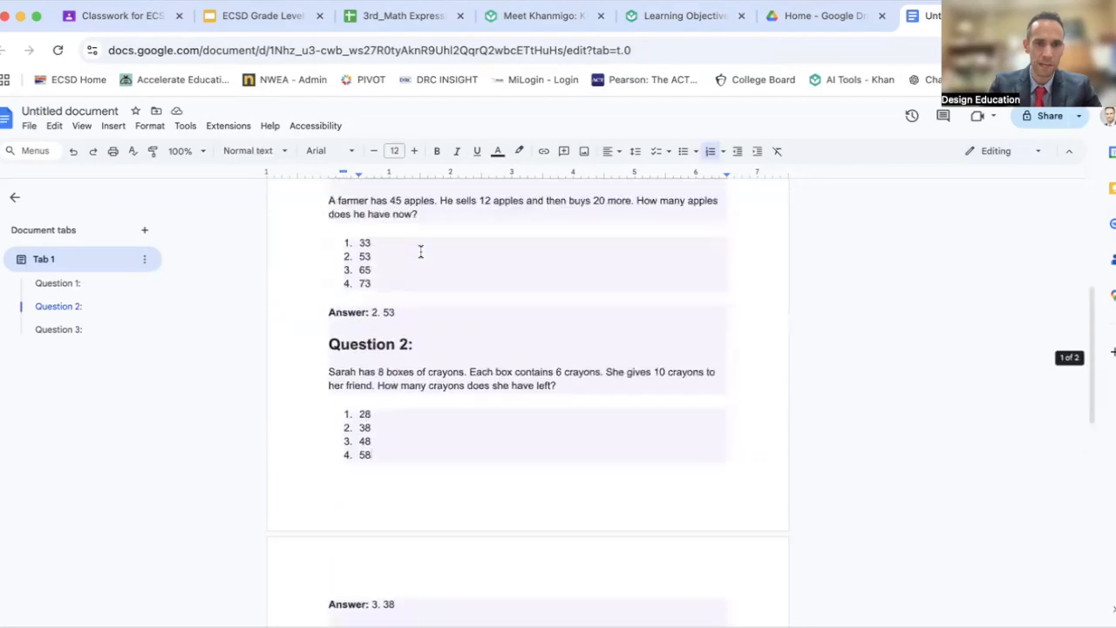
left_click(335, 295)
key("Return")
key("Return")
key("Return")
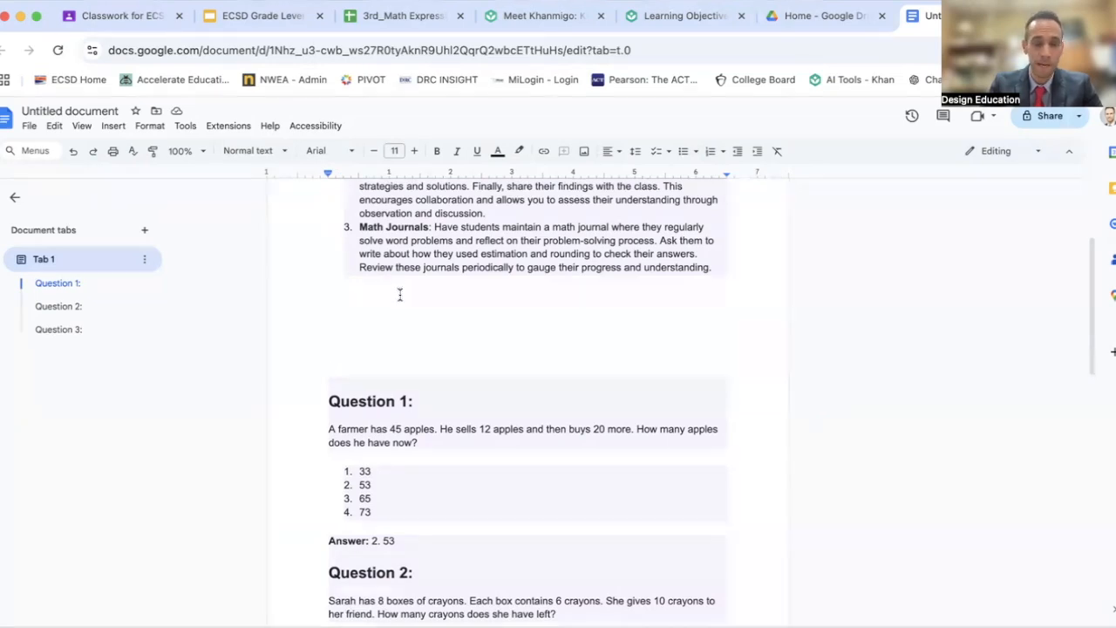
scroll(399, 294, "up", 2)
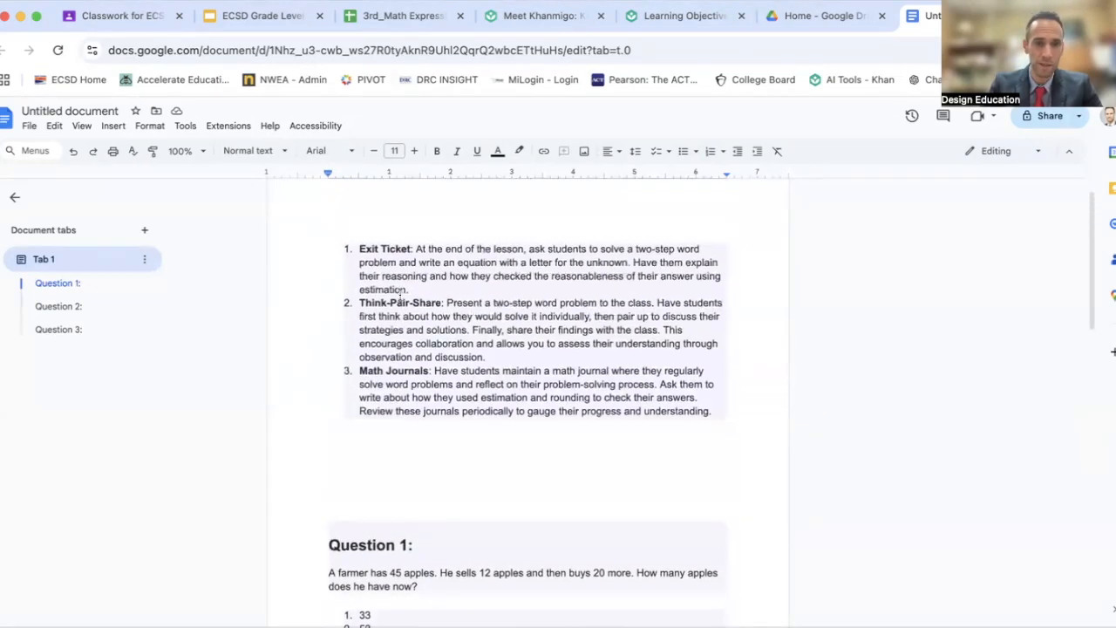
Step: Switch to the 3rd grade pacing guide spreadsheet and copy the full text of the CCSS.MATH.CONTENT.3.OA.D.8 essential standard
left_click(396, 253)
left_click(380, 453)
left_click(378, 18)
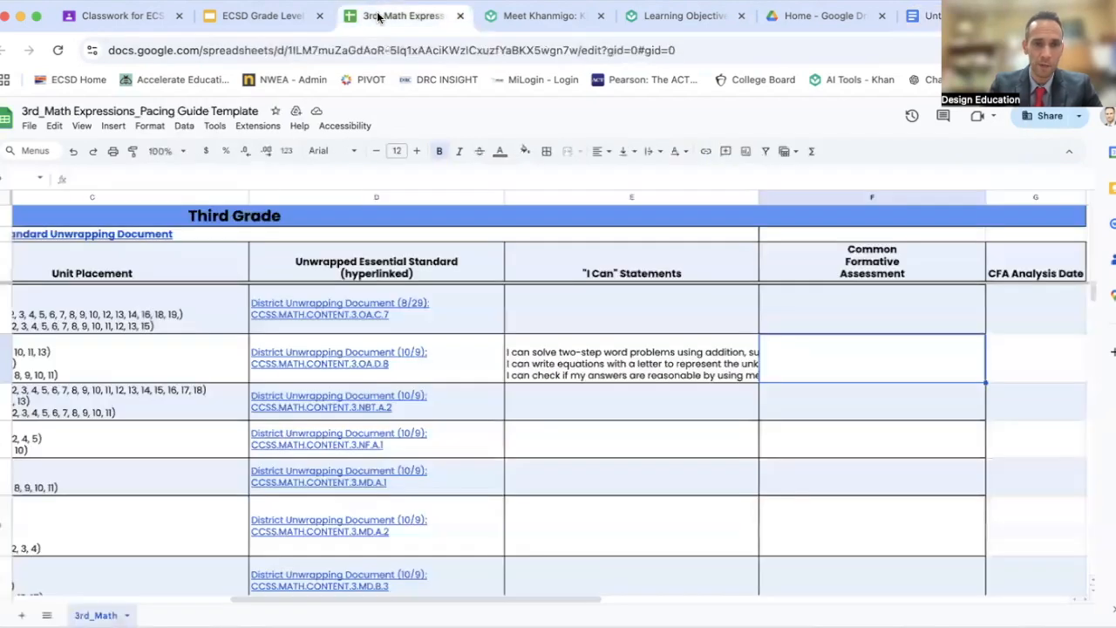
left_click(588, 377)
scroll(587, 376, "left", 8)
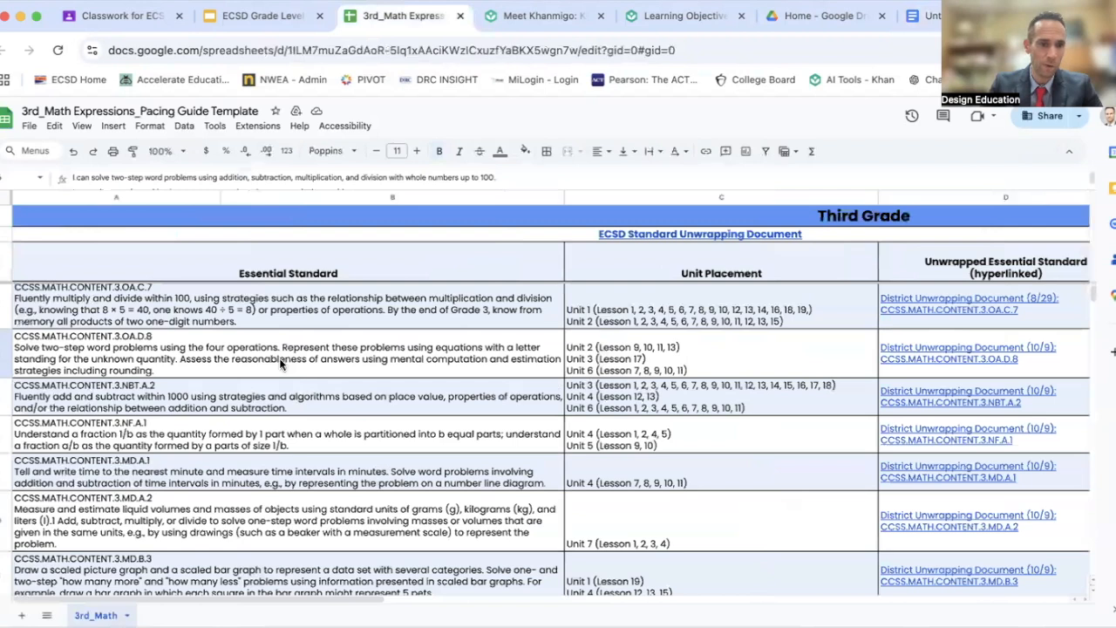
left_click(168, 362)
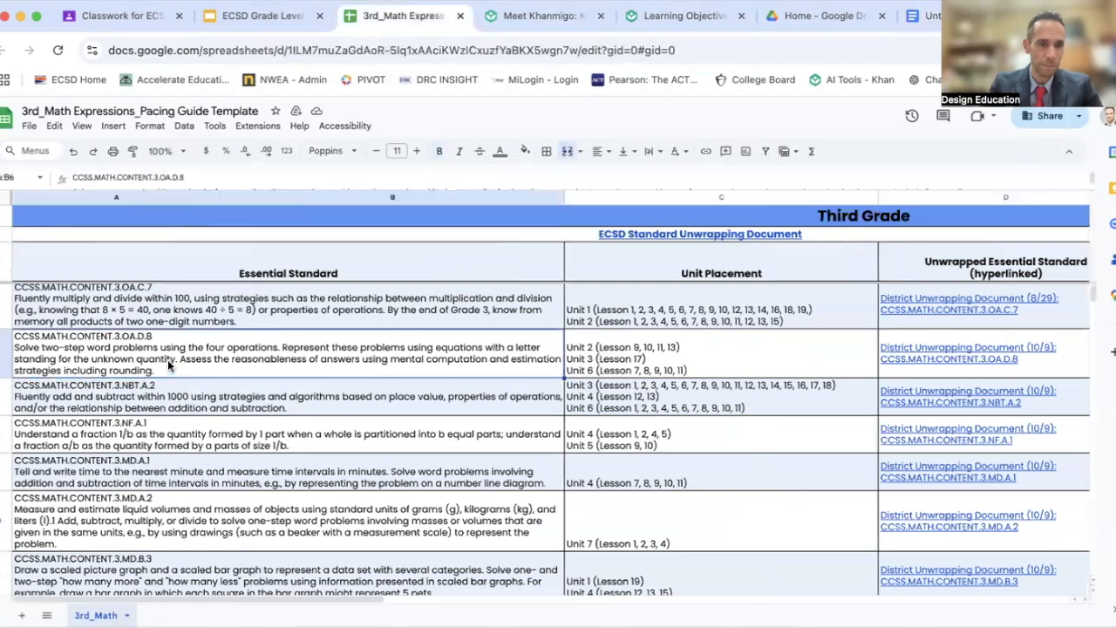
double_click(167, 359)
key("ctrl+a")
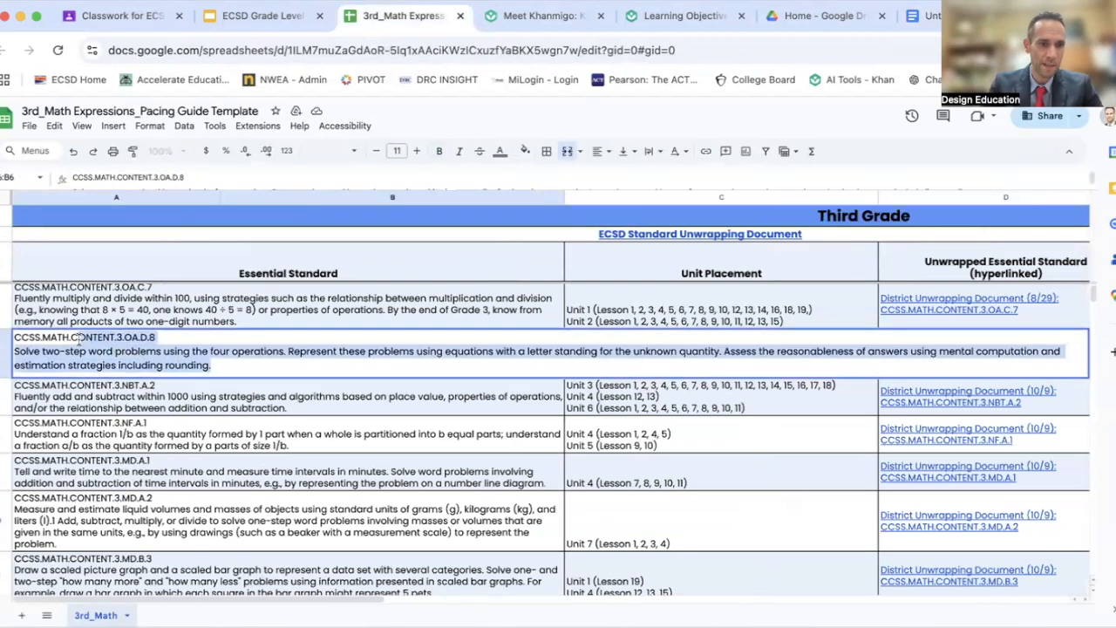
right_click(35, 347)
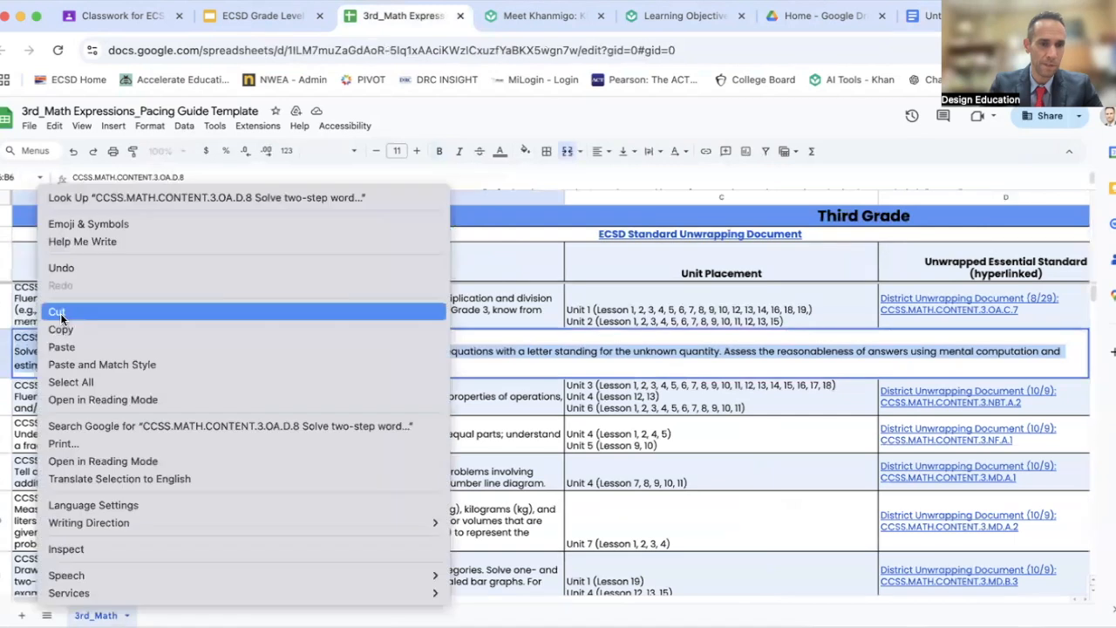
left_click(59, 329)
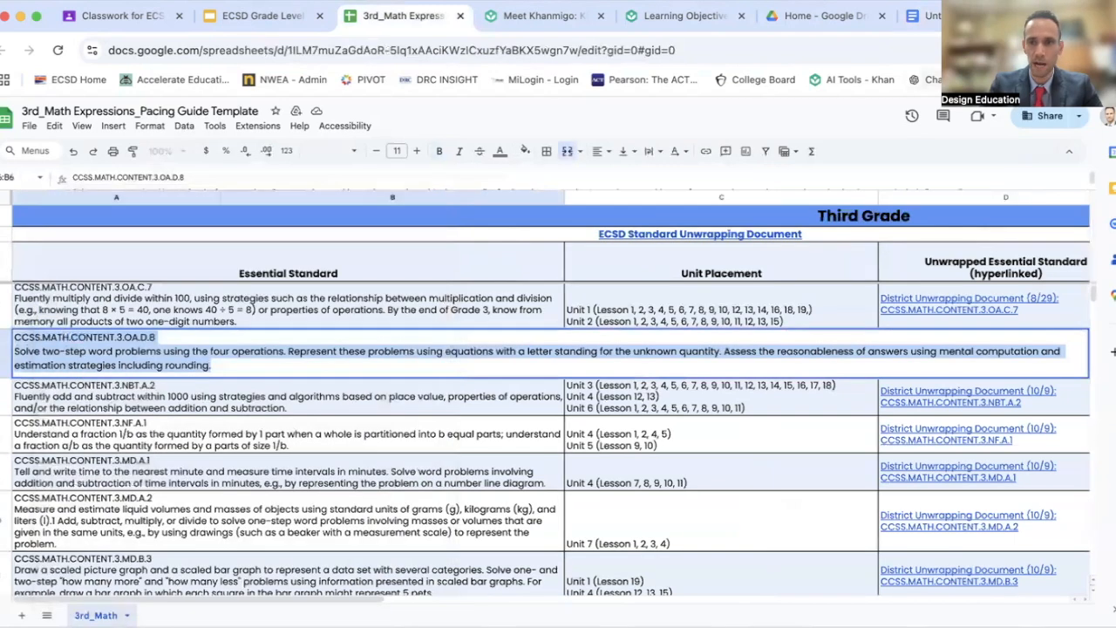
Step: Paste the copied standard into the empty first line of the Google Docs document, above the Exit Ticket description
left_click(924, 16)
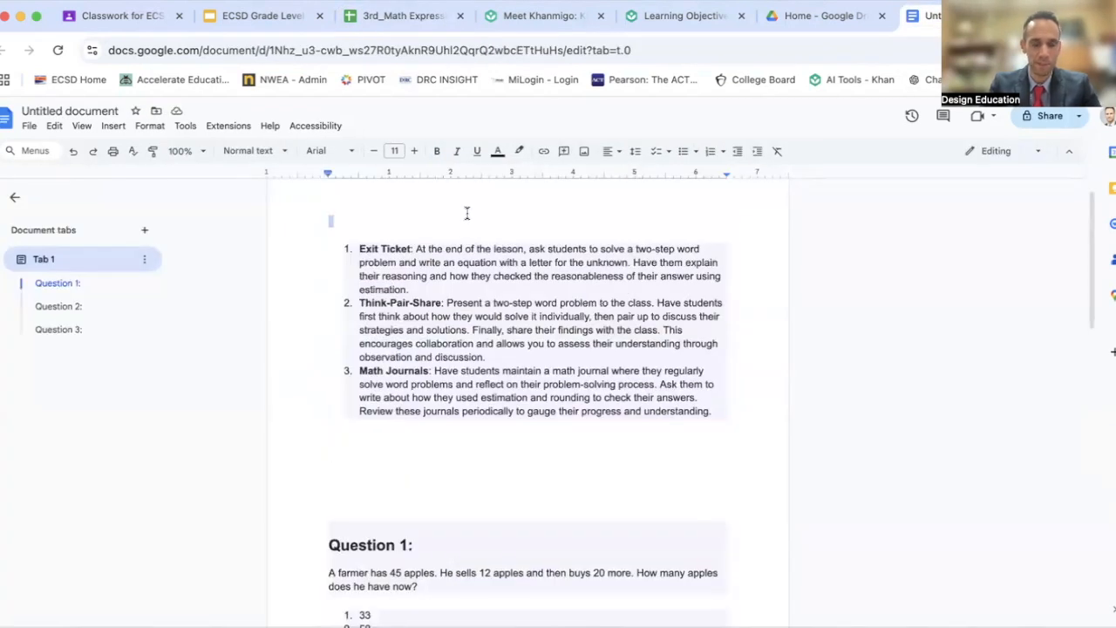
key("ctrl+v")
left_click_drag(482, 214, 329, 216)
left_click(381, 220)
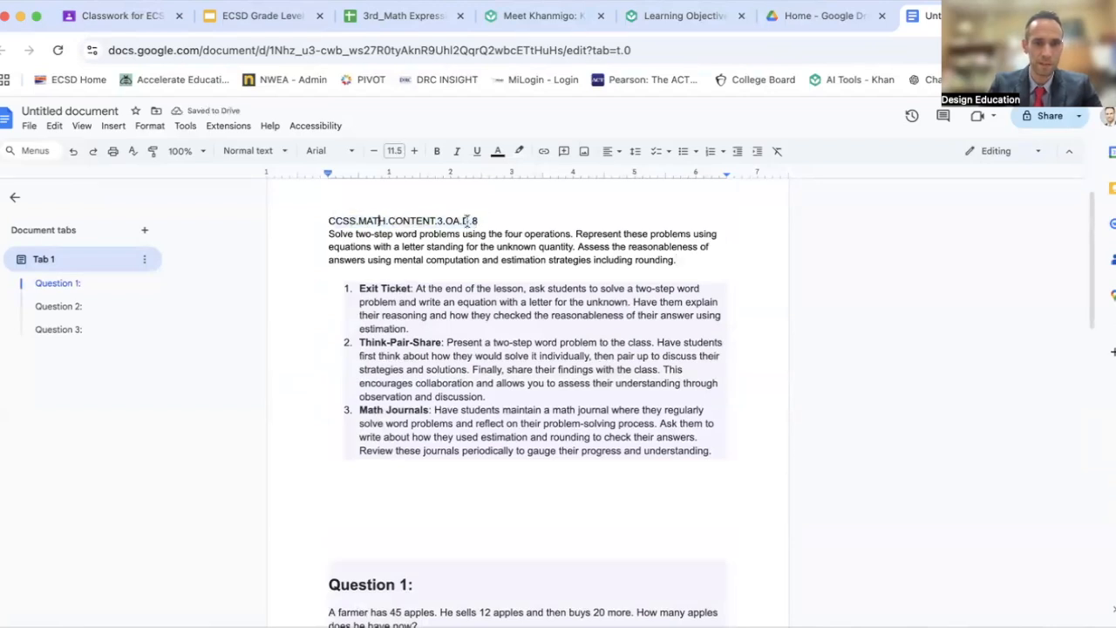
Step: Make the standard code CCSS.MATH.CONTENT.3.OA.D.8 at the beginning of the document bold
left_click_drag(479, 220, 325, 220)
left_click(436, 151)
left_click(434, 288)
left_click_drag(679, 260, 316, 236)
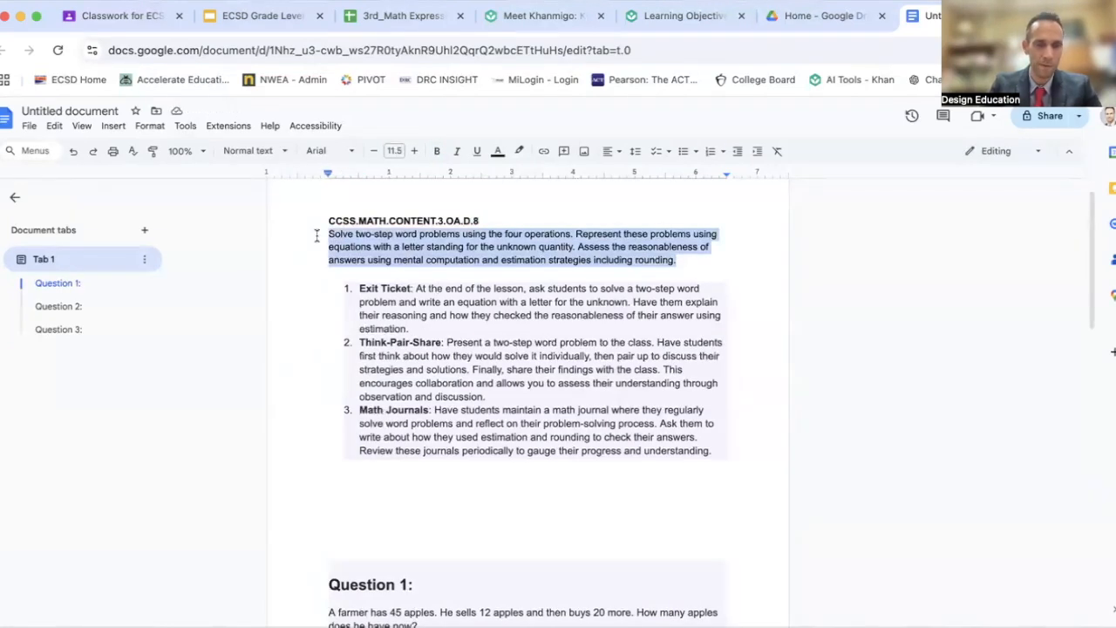
left_click(412, 224)
Step: Copy the standard code from the first line and rename the document "FOramtive Assessment - CCSS.MATH.CONTENT.3.OA.D.8"
left_click_drag(477, 220, 328, 220)
right_click(351, 219)
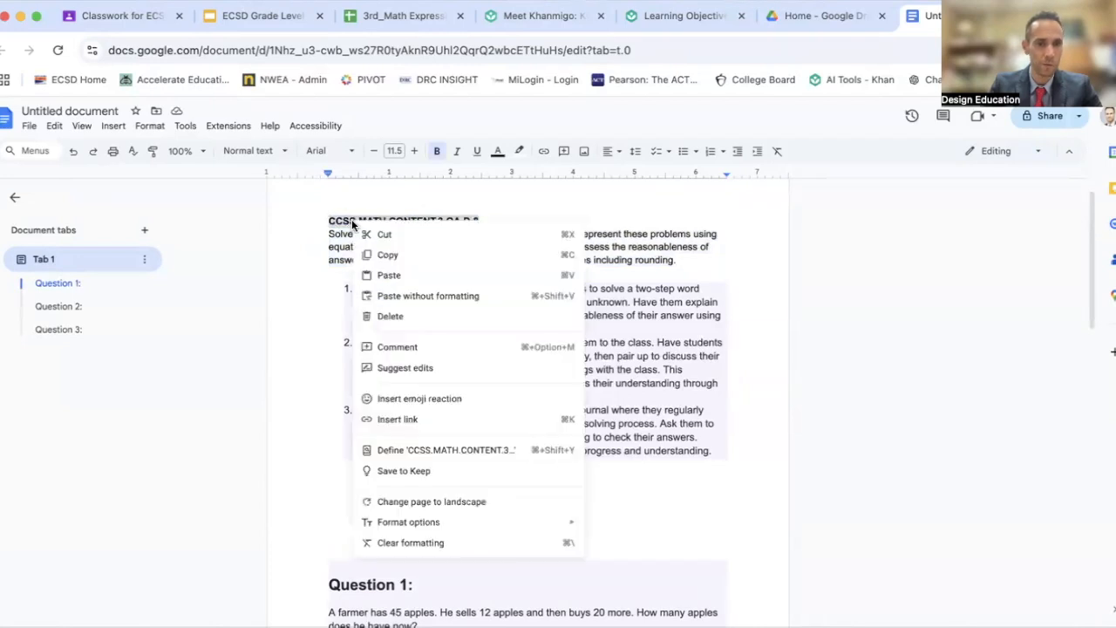
left_click(371, 254)
left_click(108, 111)
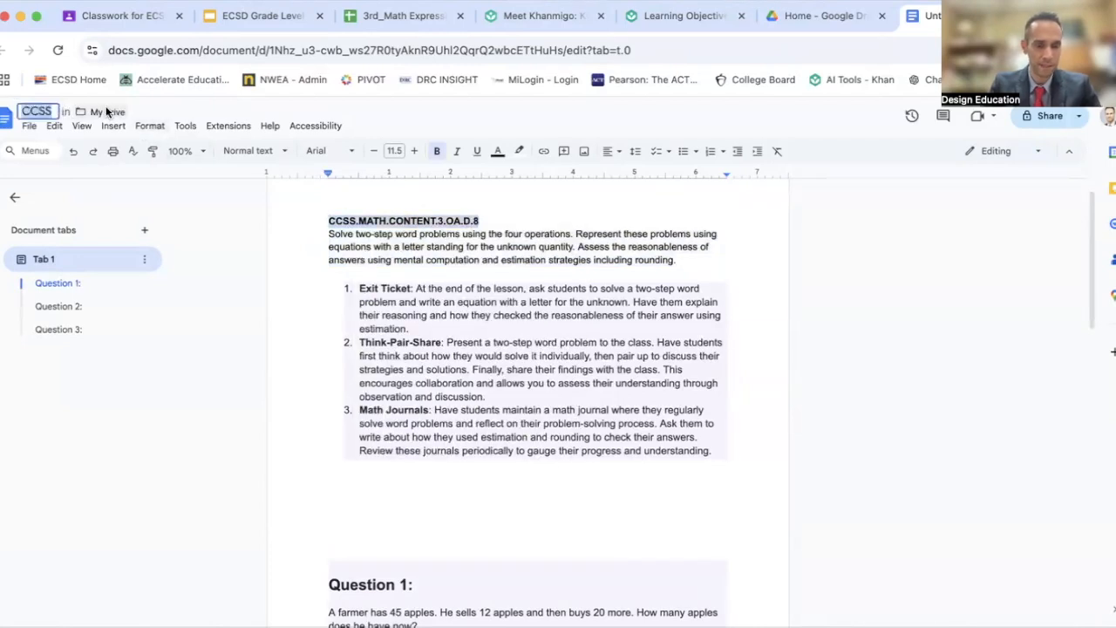
key("super+v")
left_click(23, 106)
type("FOramtive Assessment -")
key("Return")
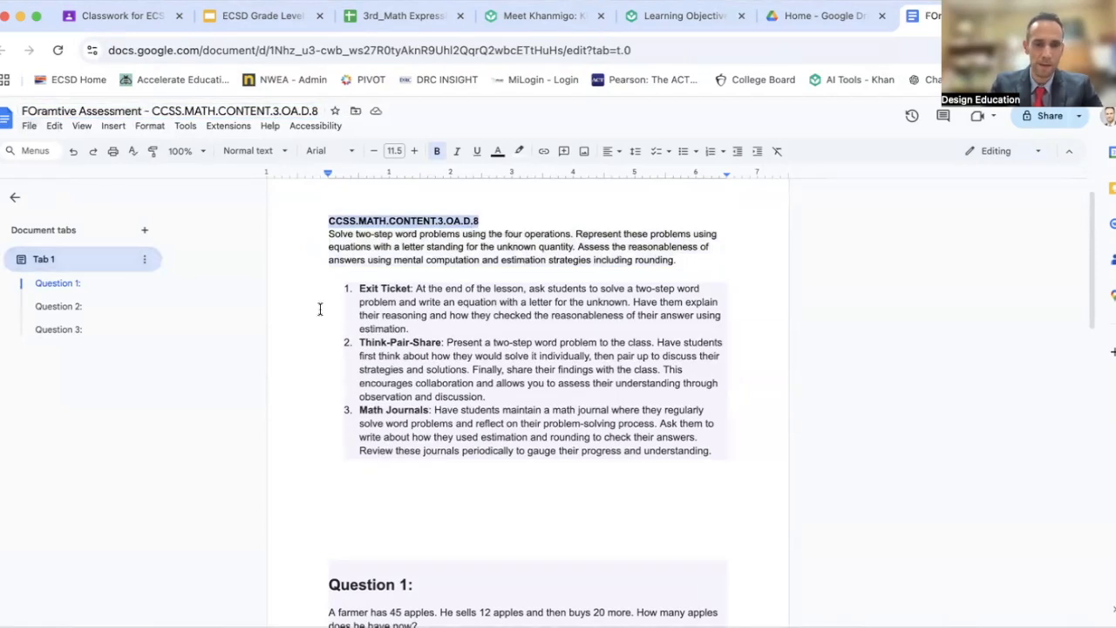
Step: Share the document with East China School District and copy its sharing link
left_click(1039, 121)
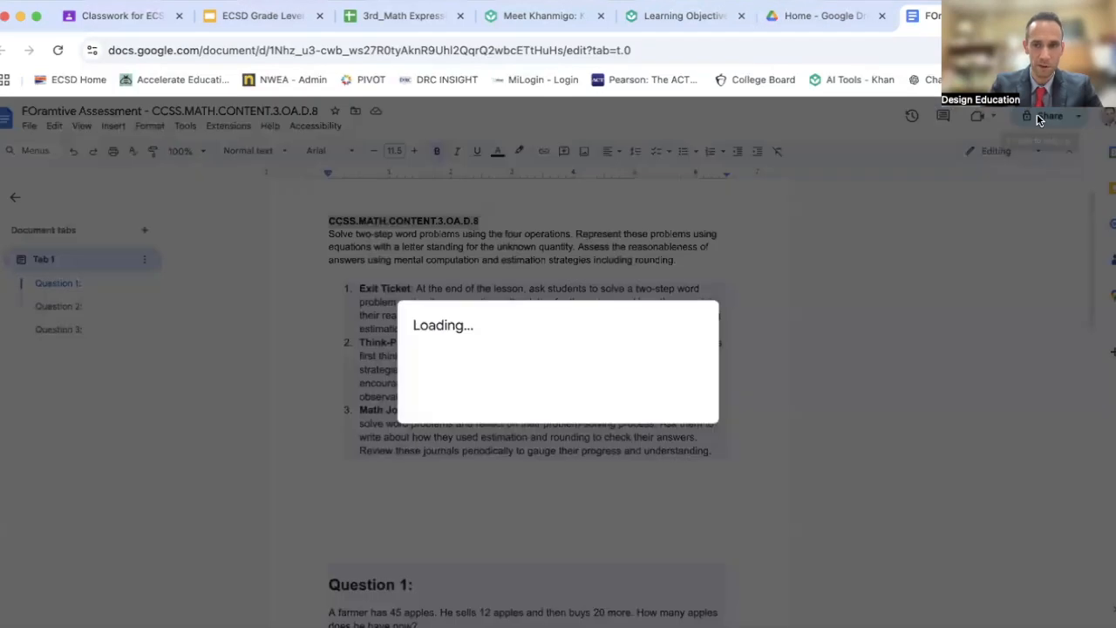
left_click(493, 422)
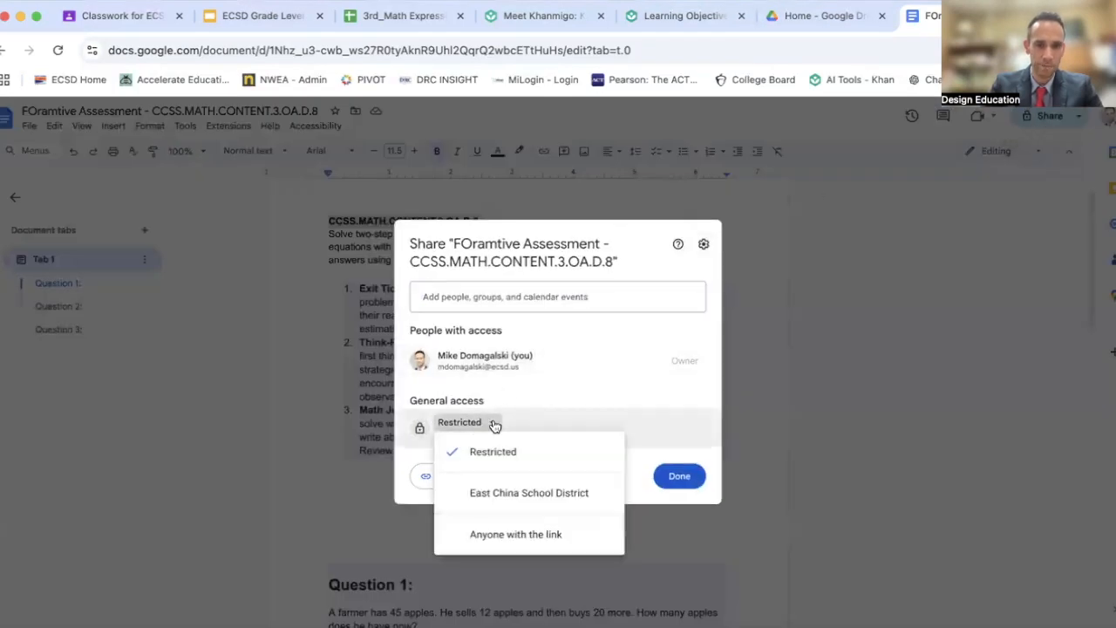
left_click(497, 495)
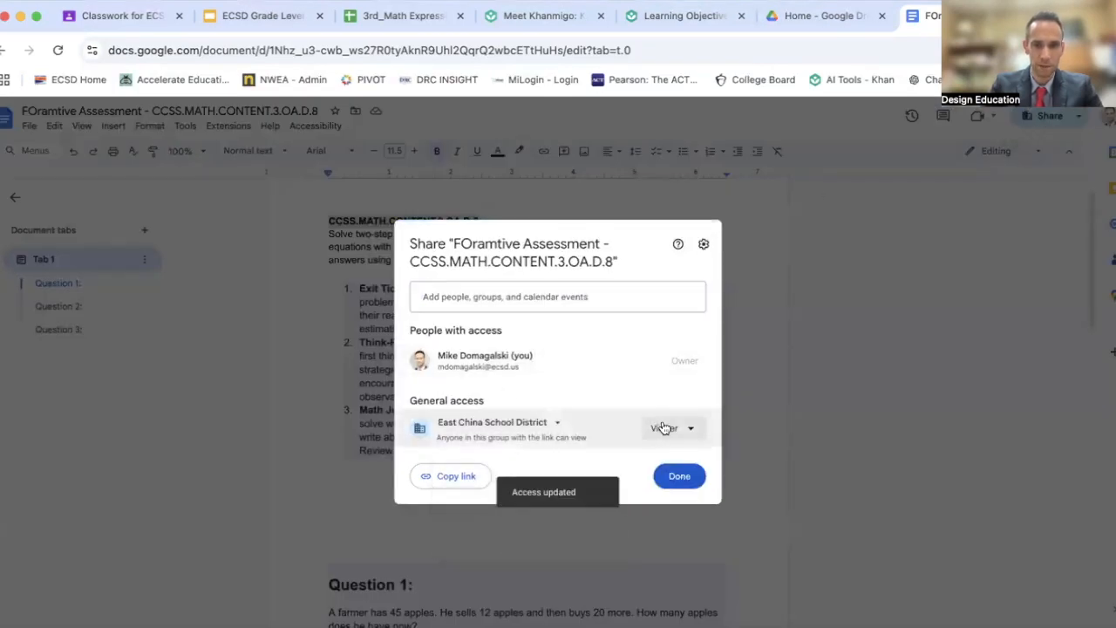
left_click(443, 476)
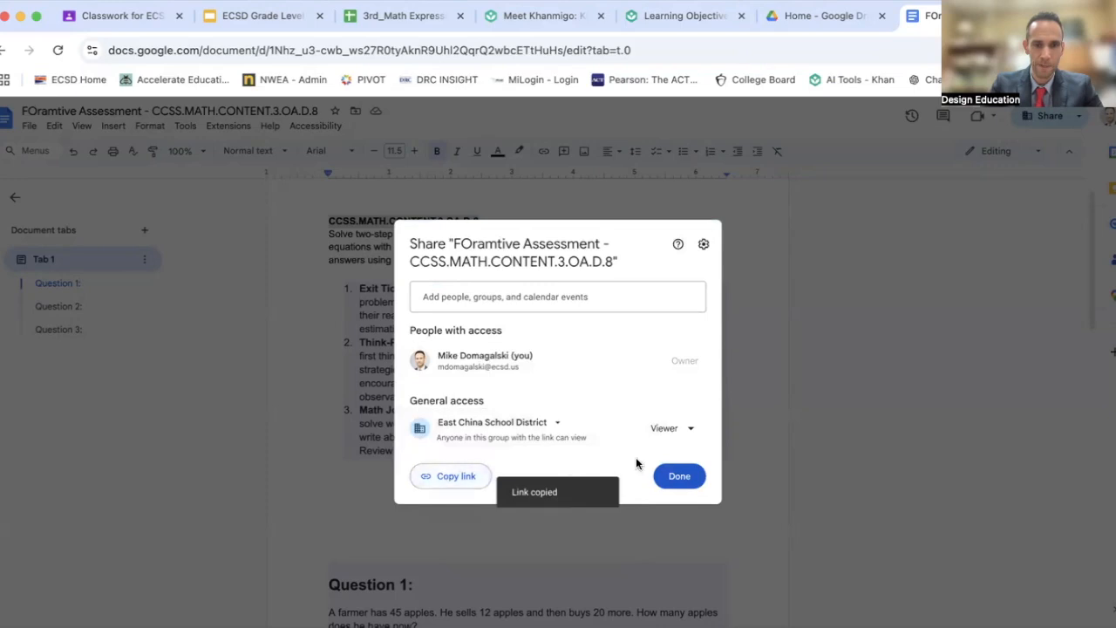
left_click(670, 474)
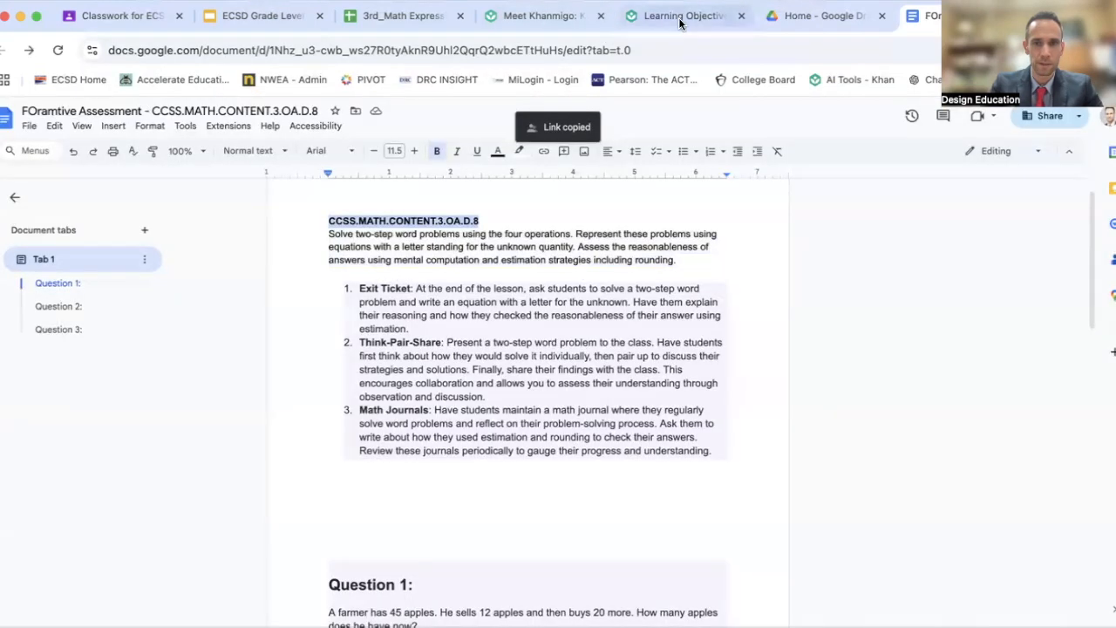
Step: In the pacing guide, enter "Common Formative Assessments" in the Common Formative Assessment cell of the 3.OA.D.8 row
left_click(403, 18)
left_click(731, 383)
left_click(744, 352)
scroll(744, 351, "right", 1)
scroll(743, 351, "right", 10)
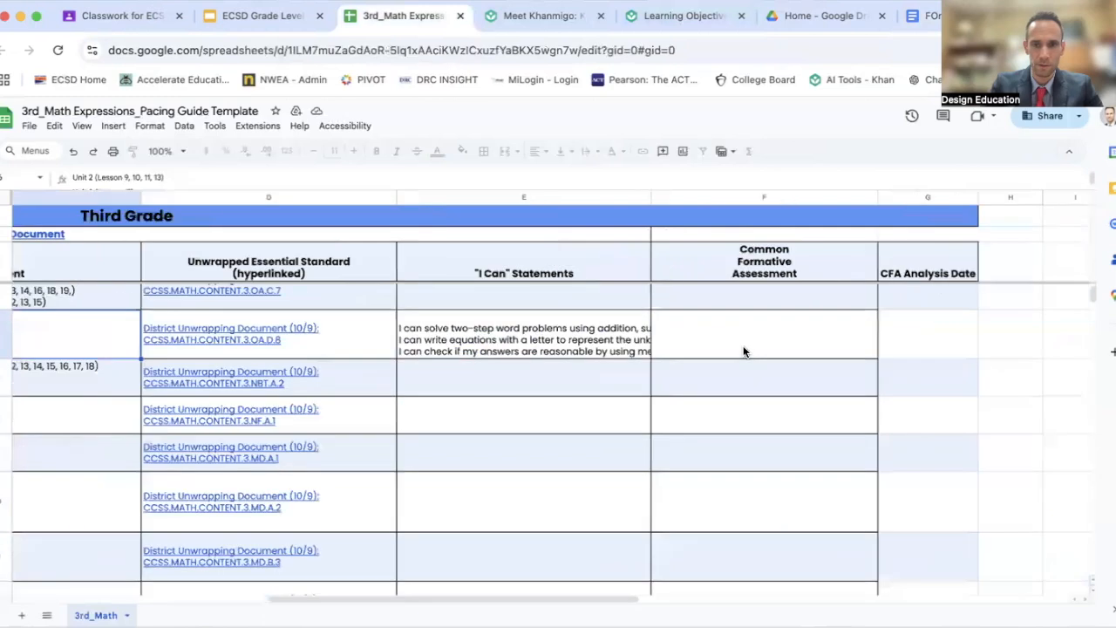
left_click(735, 349)
type("Common FOrmative Assessments")
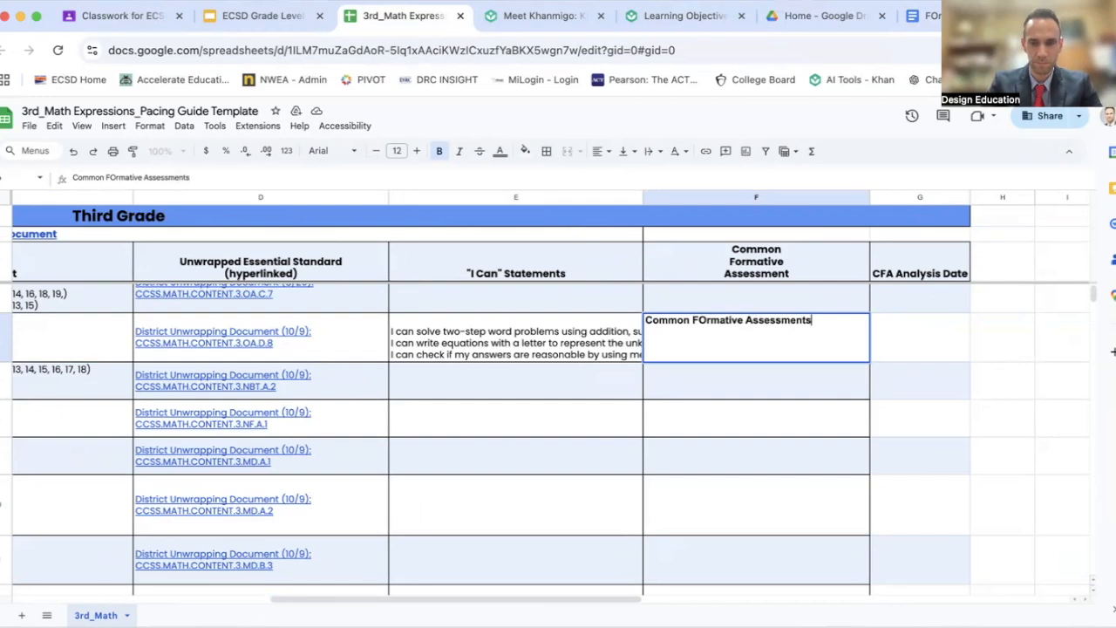
left_click(709, 320)
key("BackSpace")
key("BackSpace")
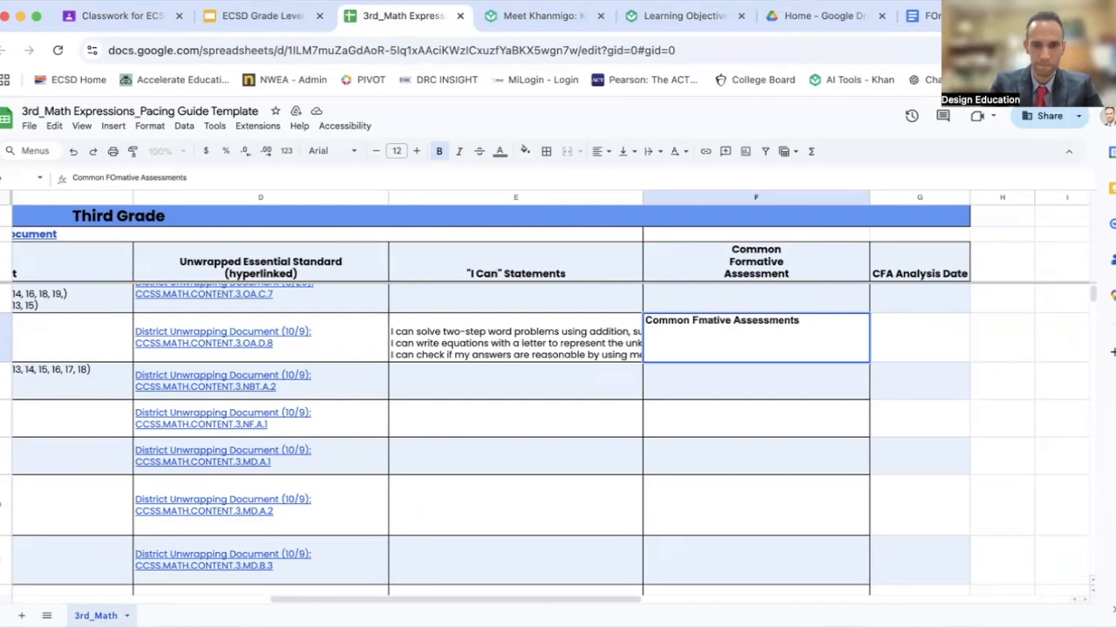
type("or")
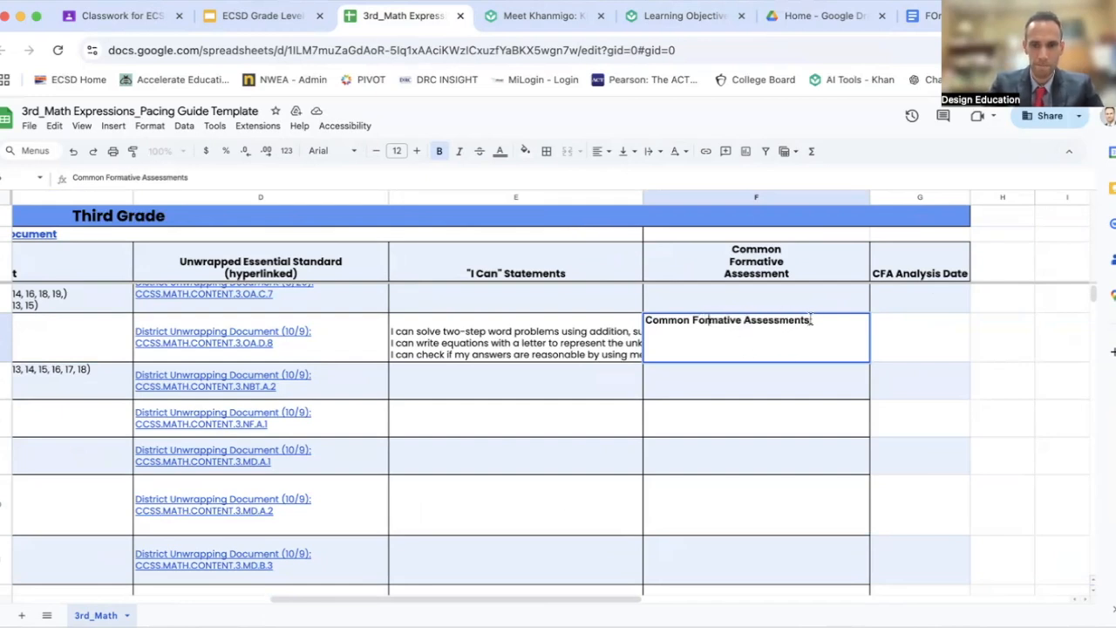
Step: Set the browser zoom to 100% and hyperlink the "Common Formative Assessments" text to the copied document link
left_click_drag(810, 320, 640, 319)
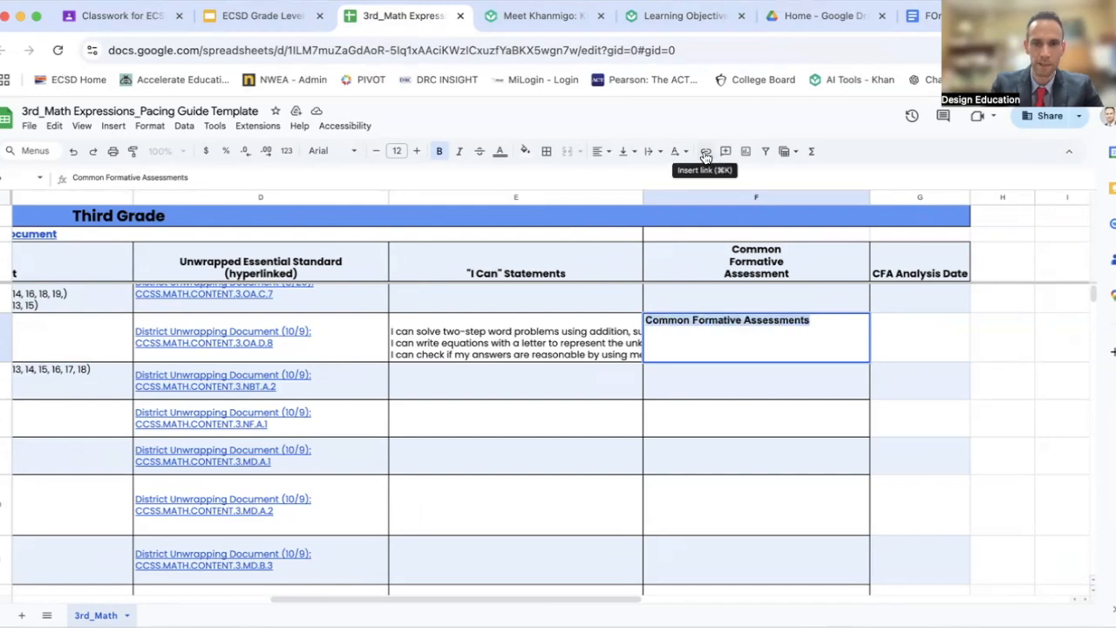
left_click(1104, 49)
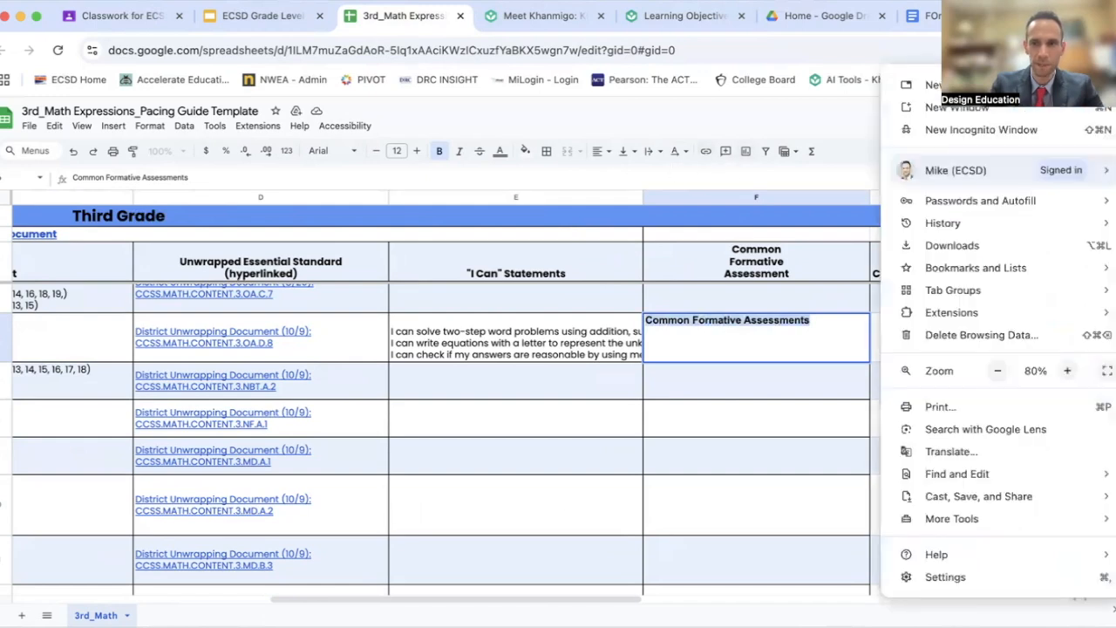
left_click(1067, 371)
left_click(1066, 370)
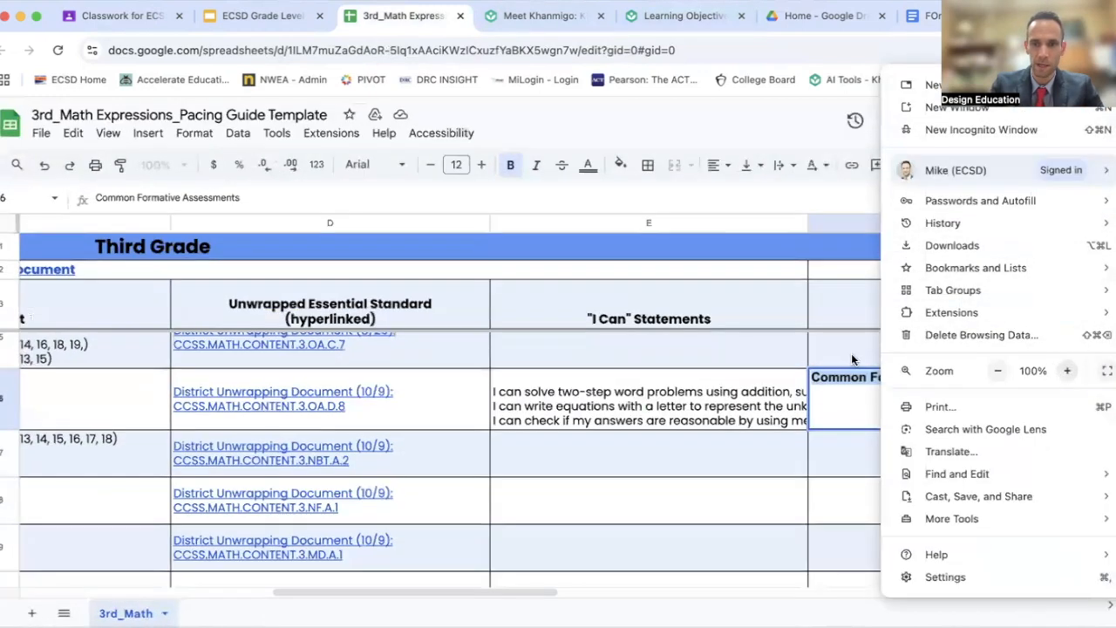
left_click(845, 169)
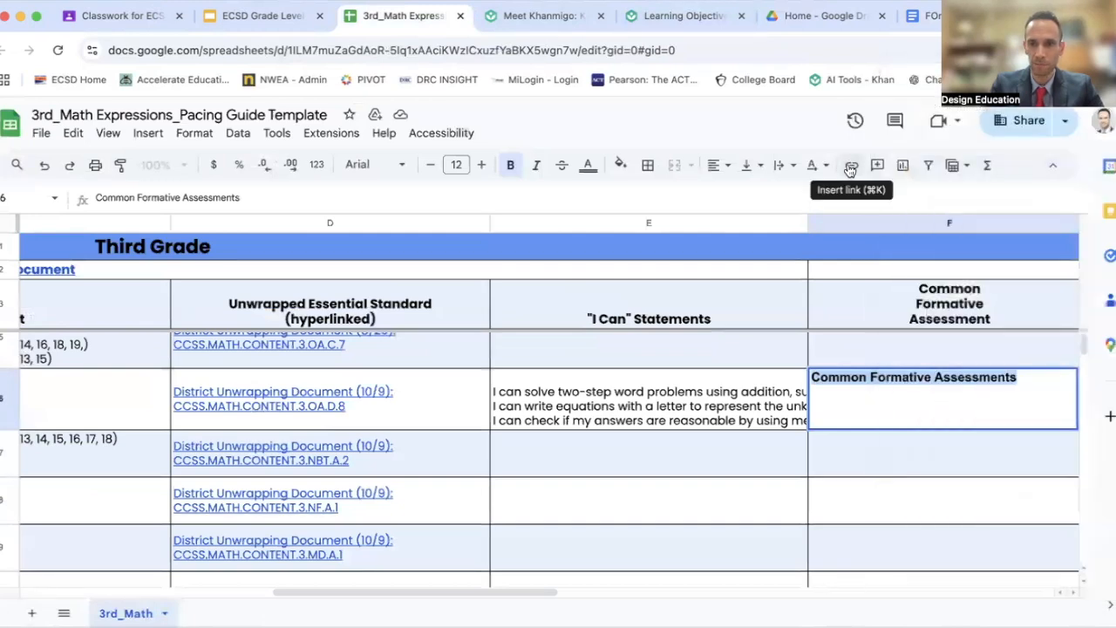
left_click(850, 167)
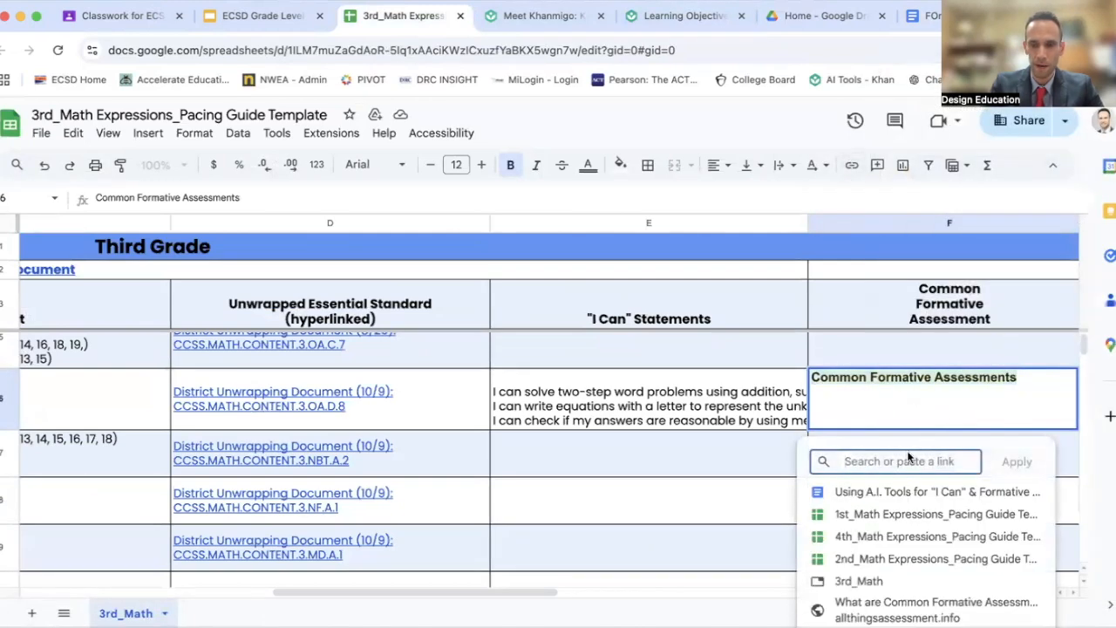
right_click(908, 457)
left_click(920, 450)
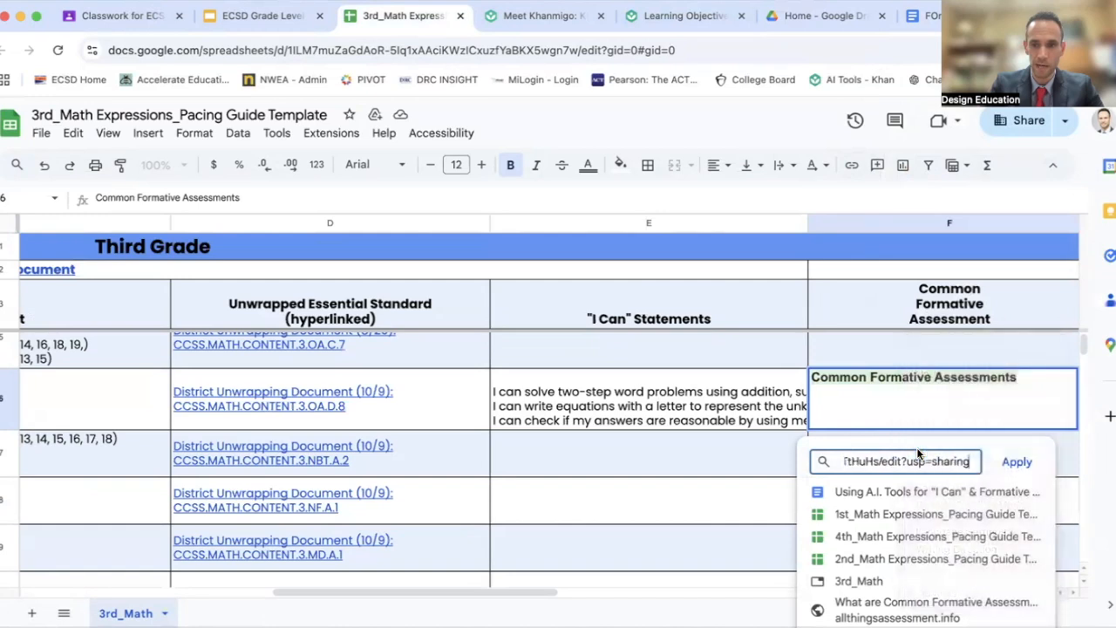
left_click(1016, 461)
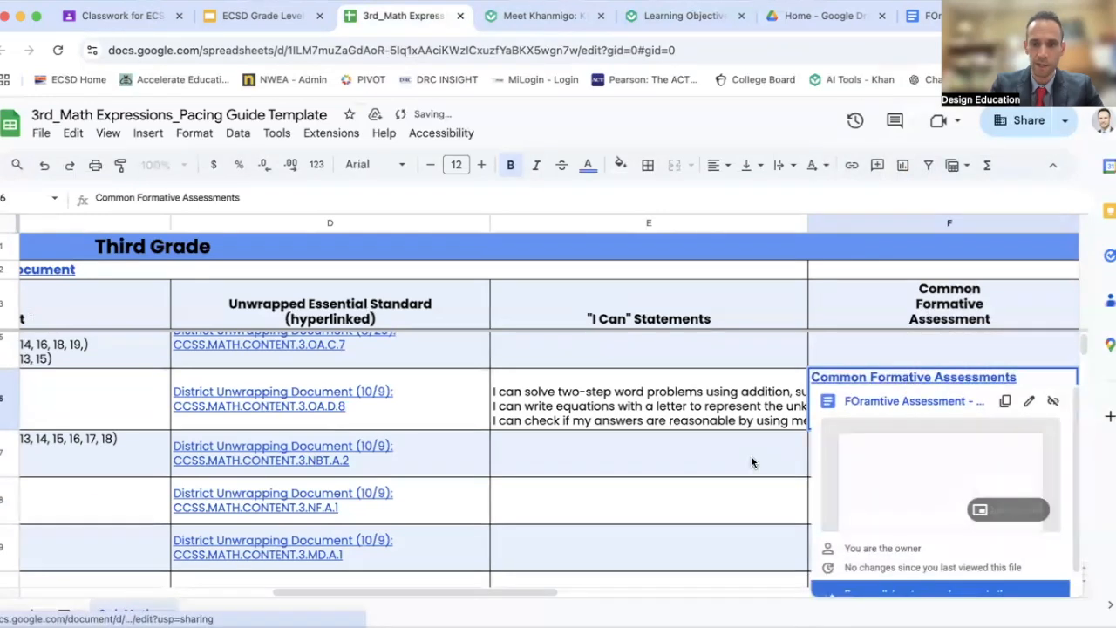
left_click(751, 463)
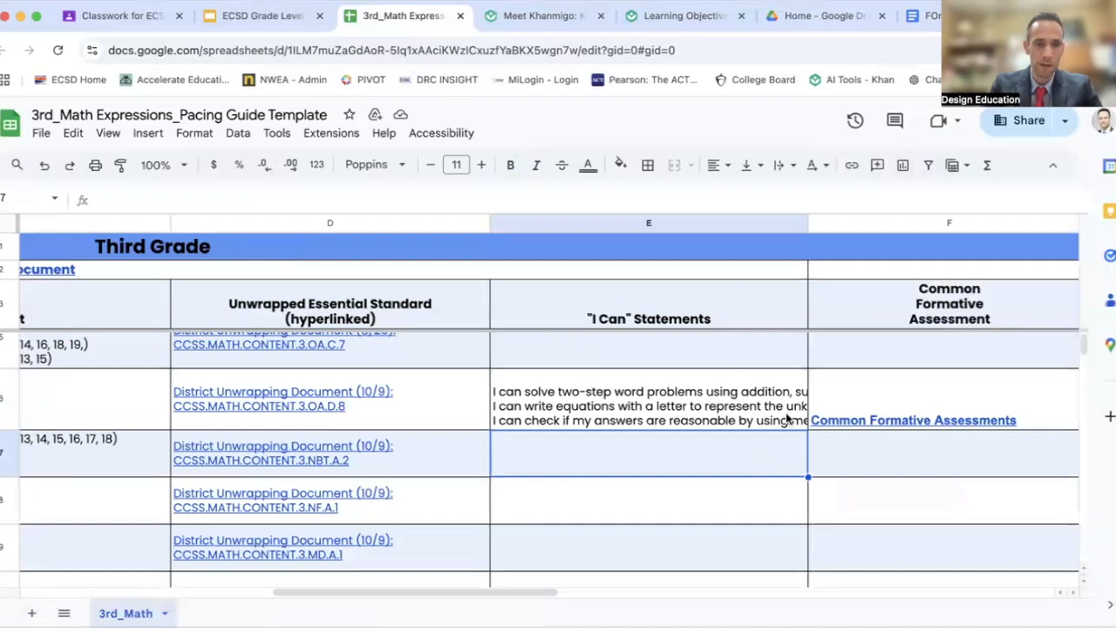
scroll(785, 419, "left", 3)
scroll(786, 419, "up", 1)
scroll(785, 419, "right", 5)
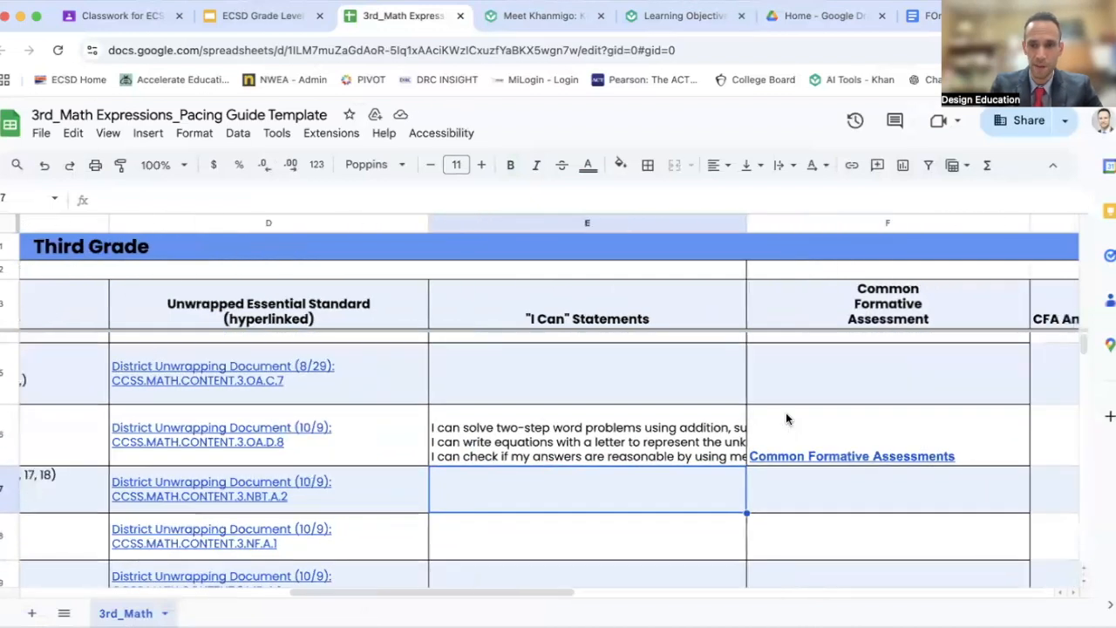
scroll(786, 420, "right", 4)
scroll(786, 419, "down", 1)
scroll(785, 419, "up", 1)
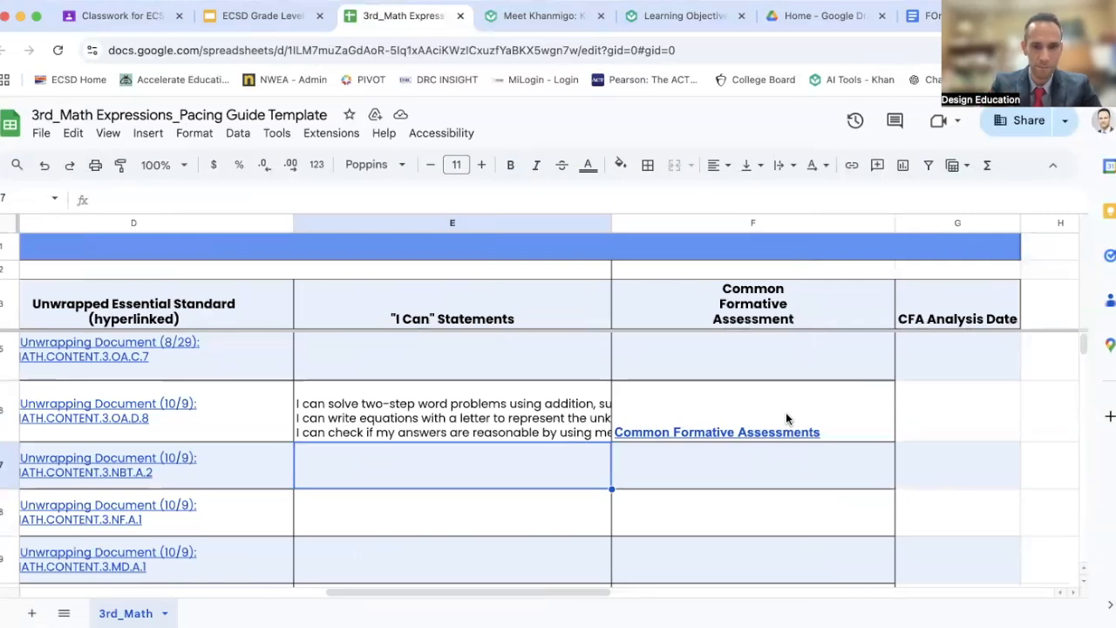
Step: Clear the "I Can" Statements and Common Formative Assessment cells in the 3.OA.D.8 row of the pacing guide
left_click(540, 421)
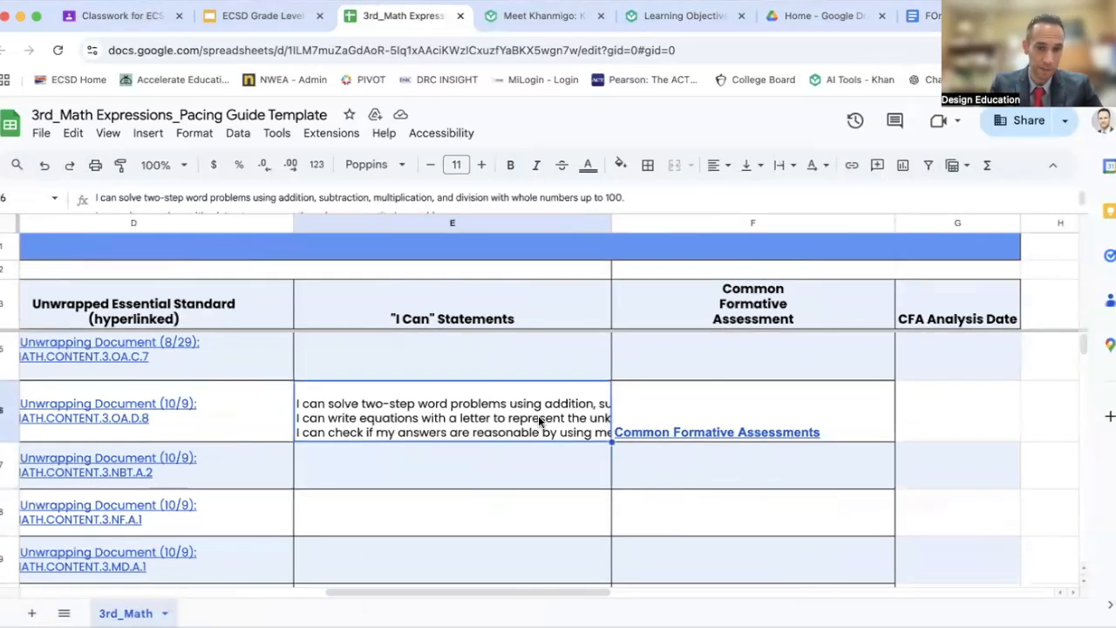
key("Delete")
left_click(654, 417)
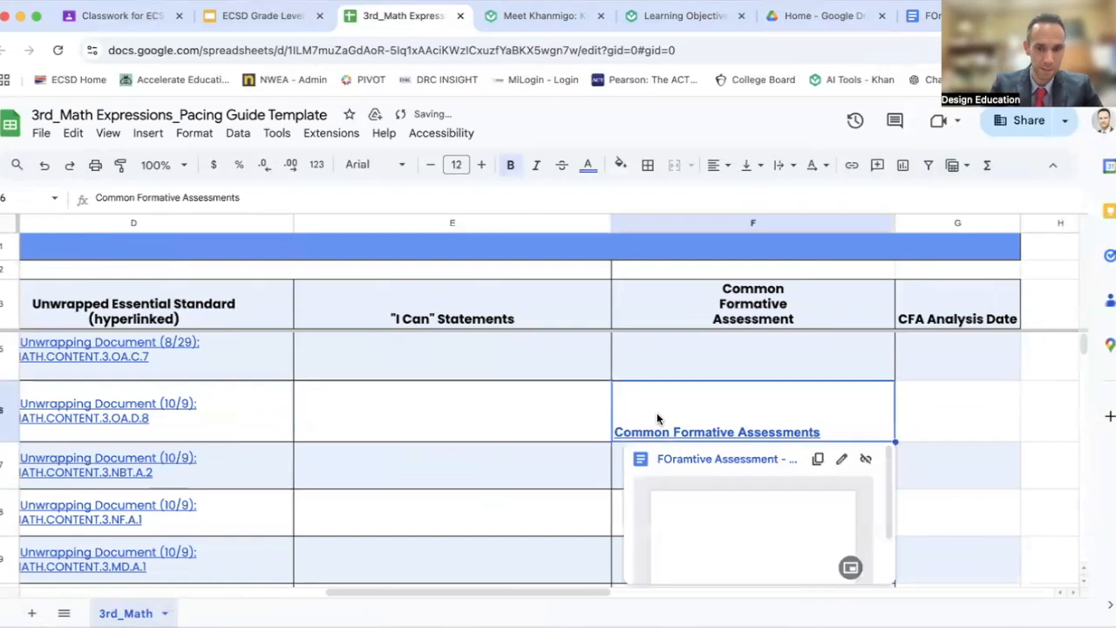
key("Delete")
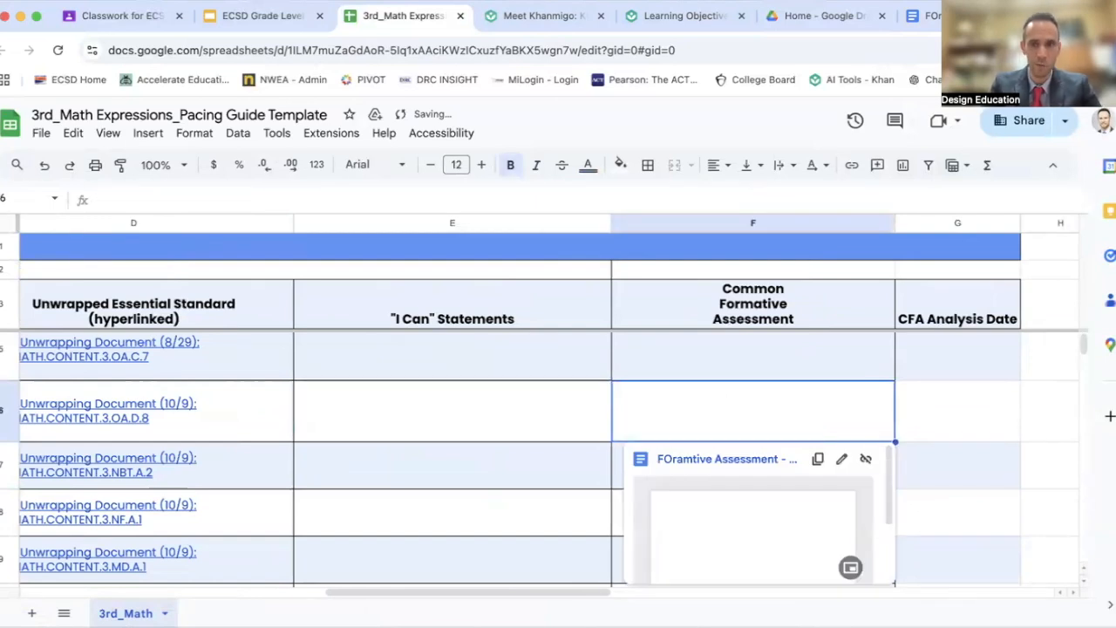
Step: Search Google for "chat gpt" in a new browser tab and open the ChatGPT site at chatgpt.com
key("super+t")
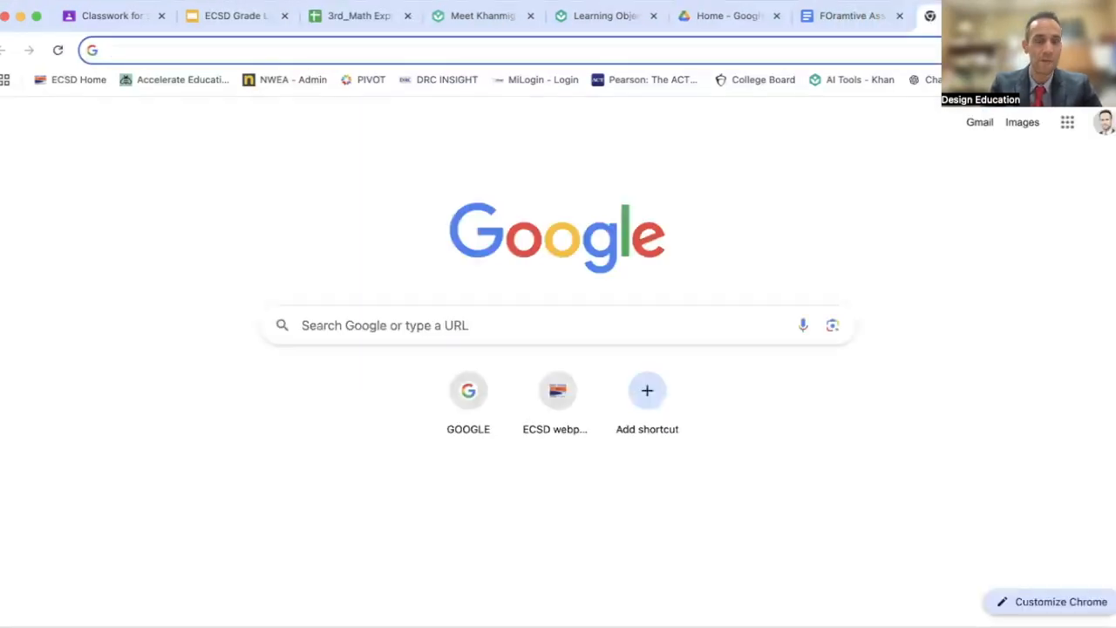
left_click(863, 51)
type("chat ")
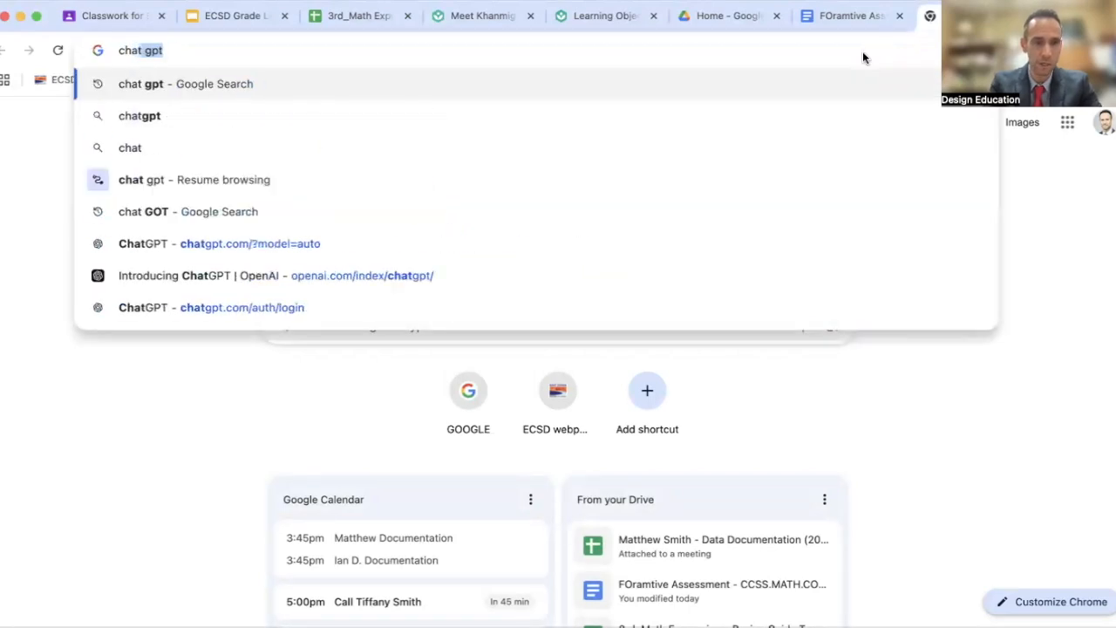
type("gpt")
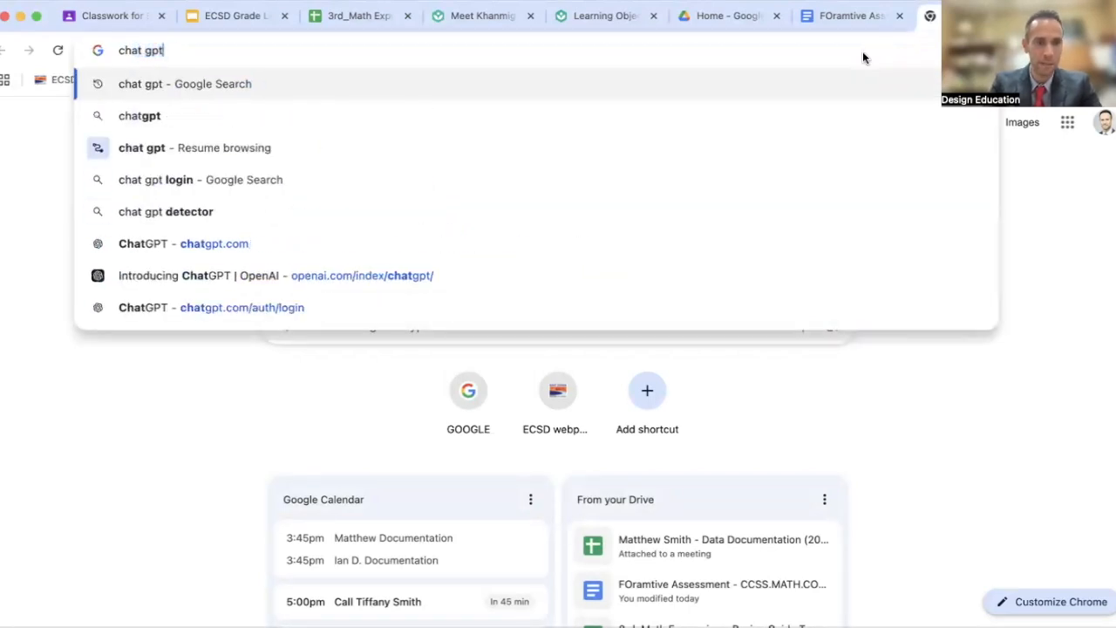
key("Return")
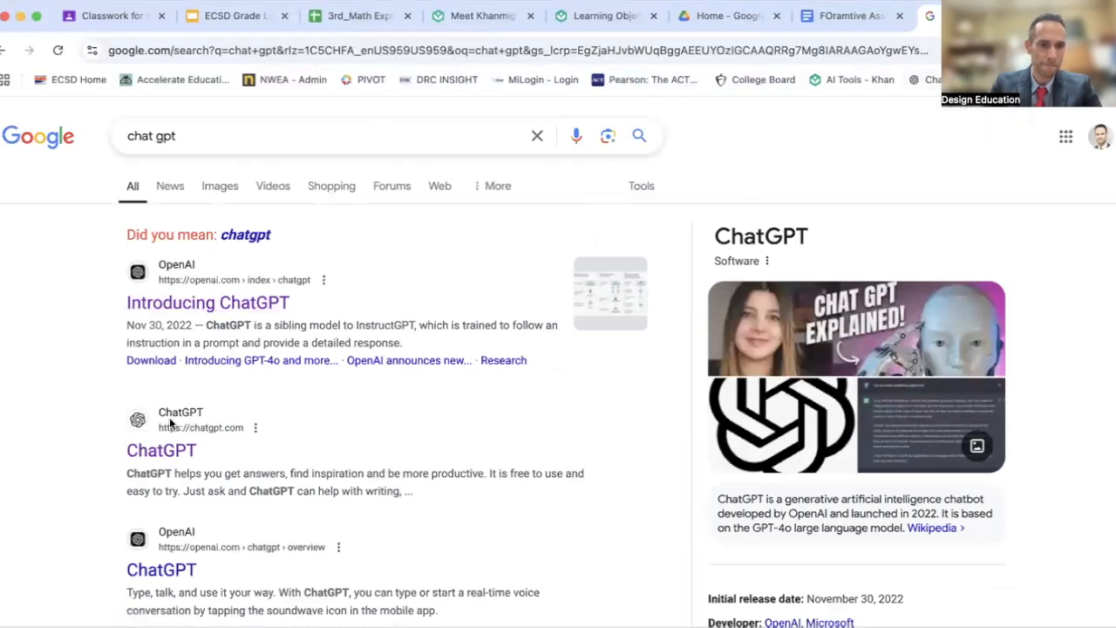
left_click(168, 451)
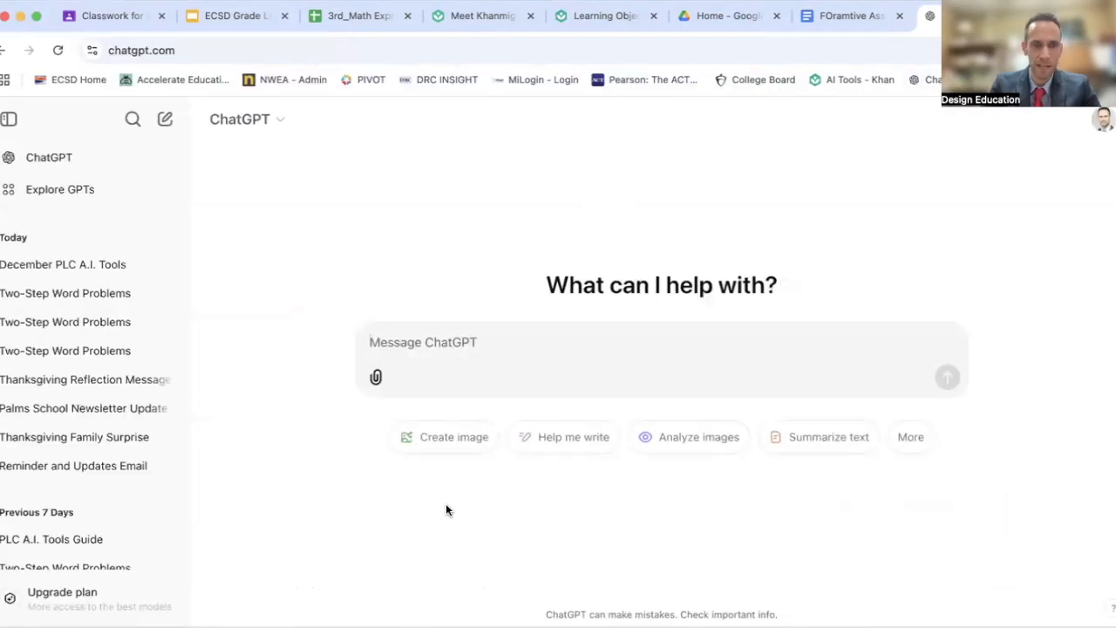
scroll(85, 311, "down", 4)
scroll(86, 311, "up", 4)
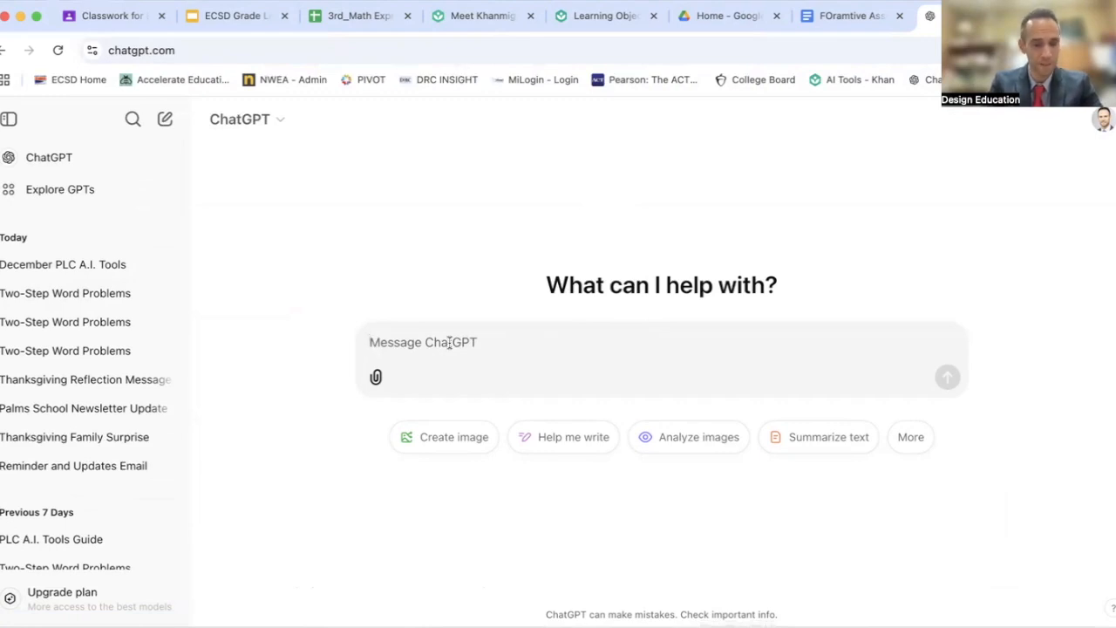
Step: Write the ChatGPT prompt "Create I Can statements for a 3rd grade essential standard:" without sending it
type("Creat")
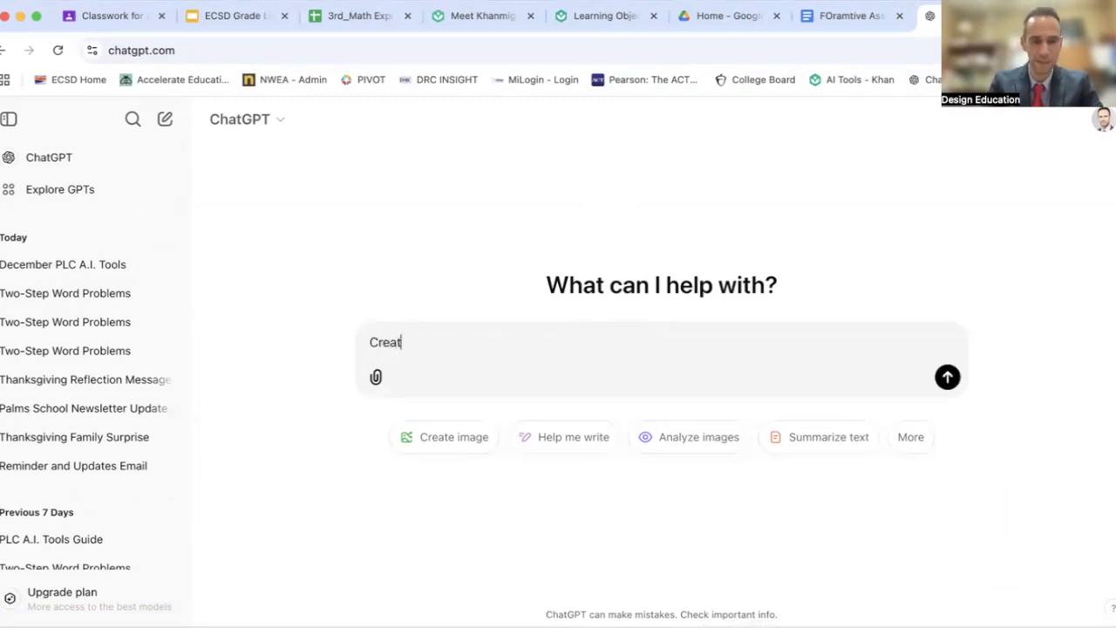
type("e I Can statements")
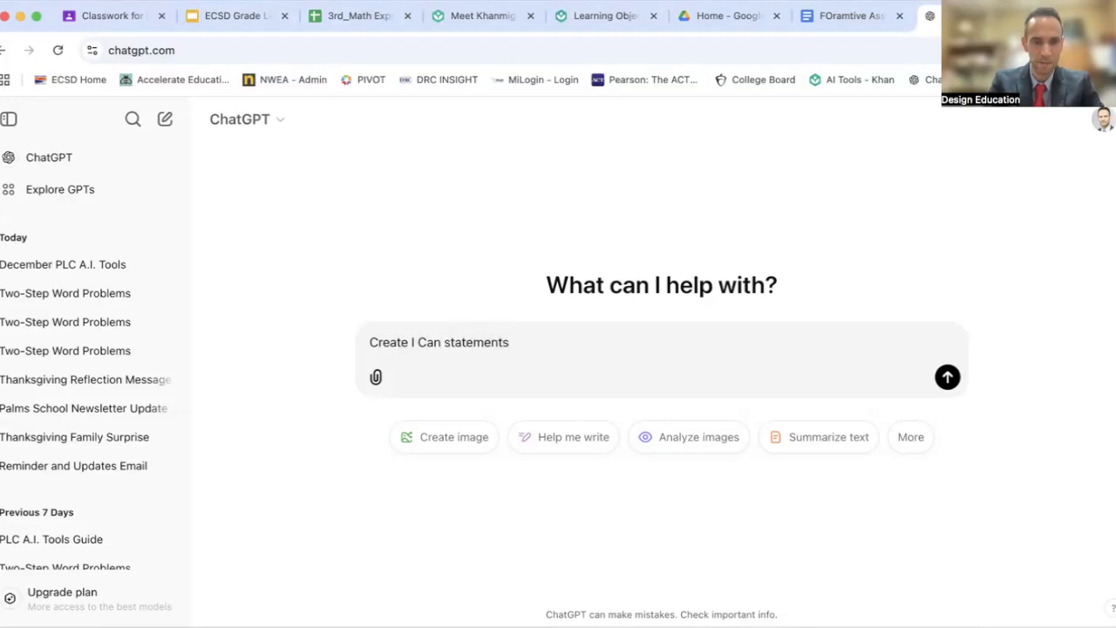
type(" for 3rd grade")
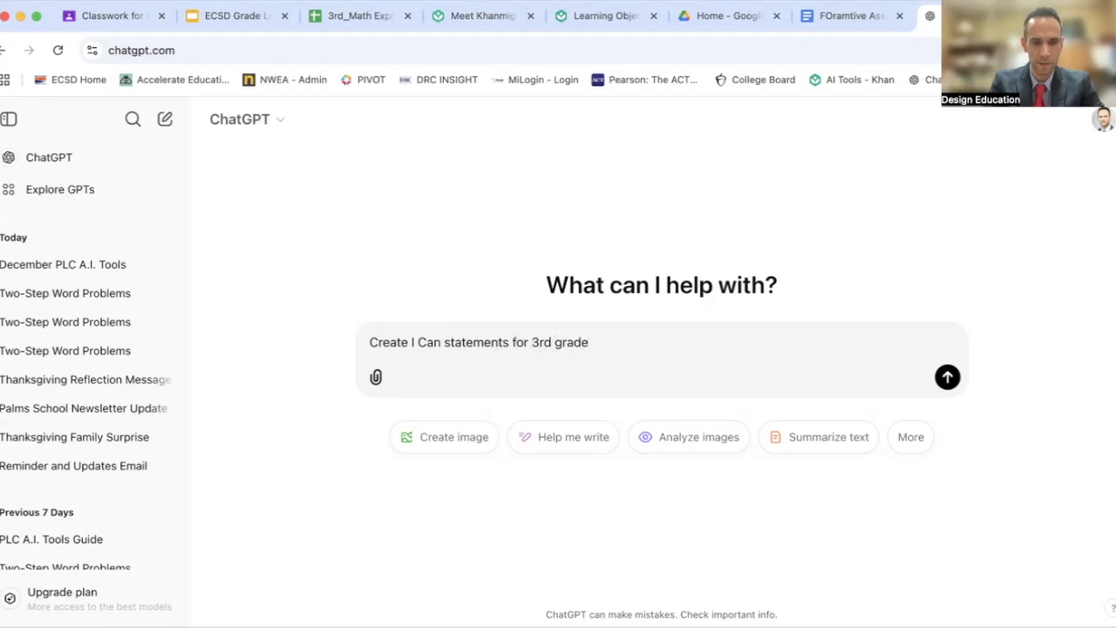
left_click(536, 343)
type("a")
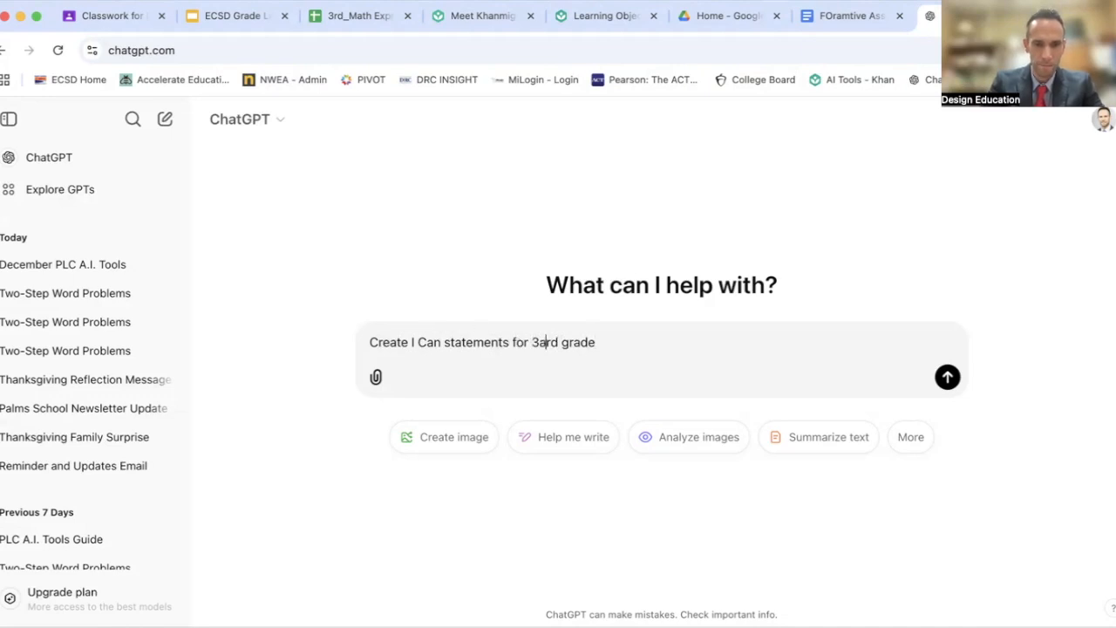
key("BackSpace")
key("Left")
type("a")
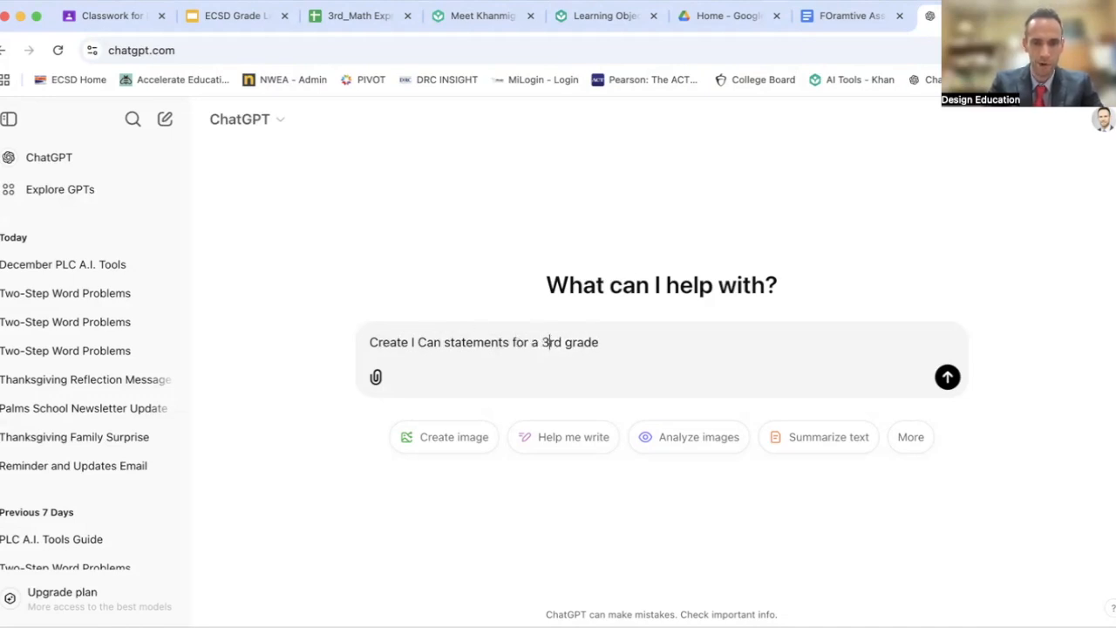
left_click(599, 340)
type("sen")
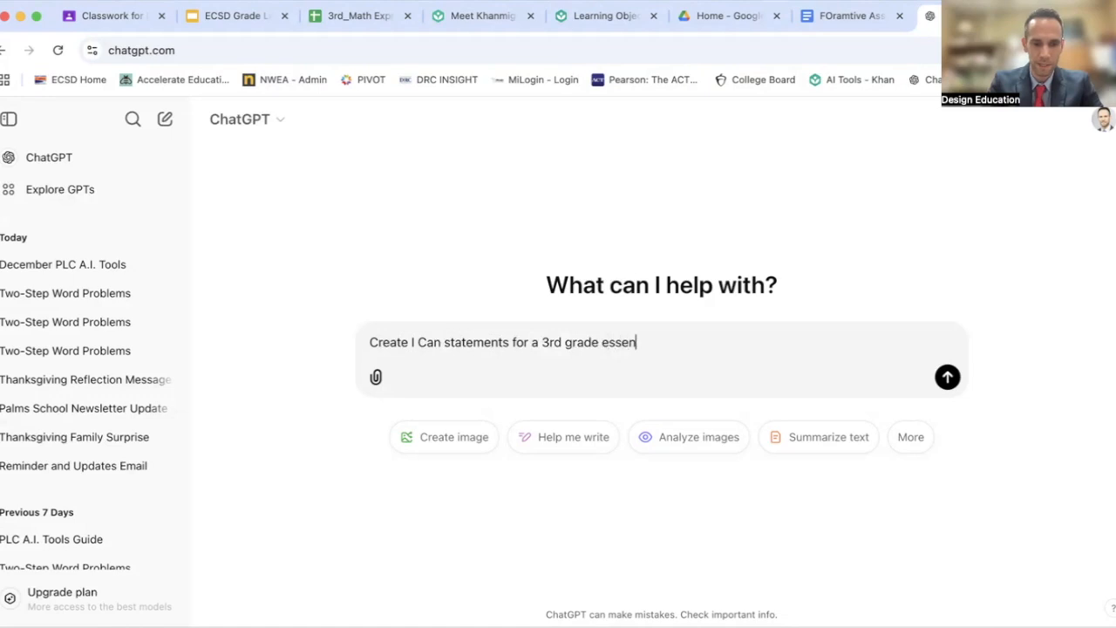
type("tial standaard:")
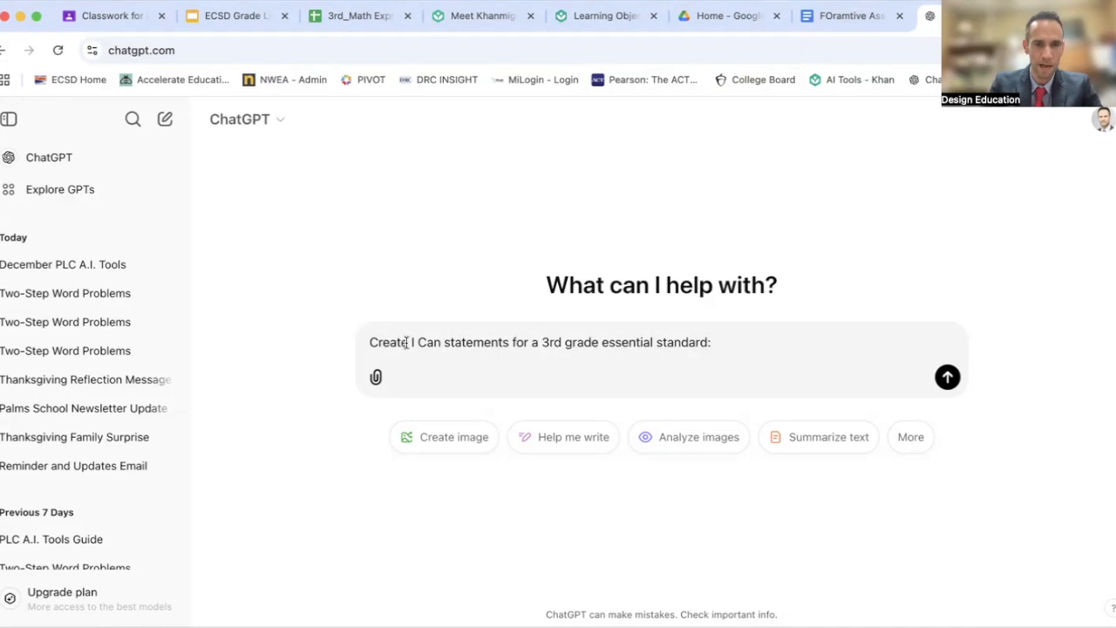
Step: Reword the unsent prompt to "Create 3 I Can statements for this 3rd grade essential standard:"
left_click(411, 342)
type("3")
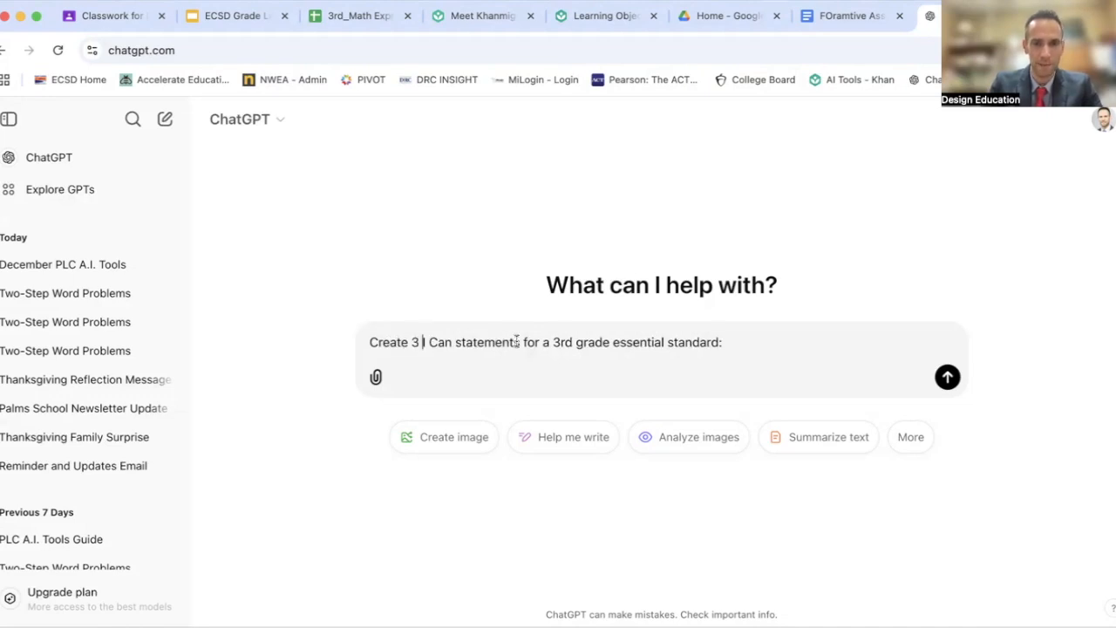
left_click(548, 341)
key("BackSpace")
type("this")
left_click(754, 341)
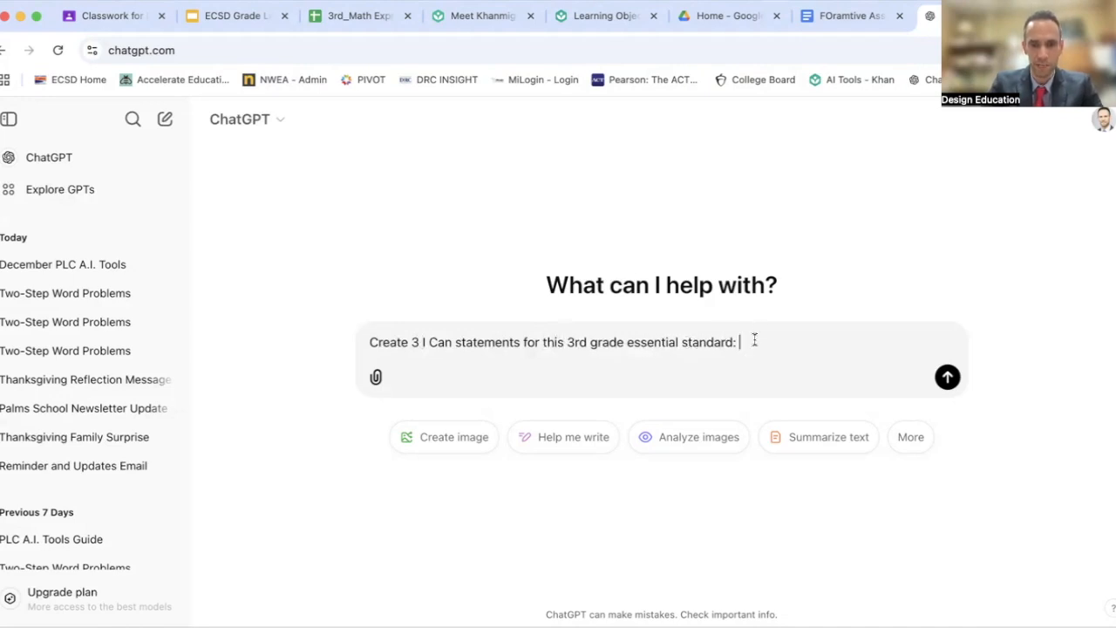
Step: In the pacing guide, copy the description text of essential standard CCSS.MATH.CONTENT.3.OA.D.8, leaving out its code
left_click(376, 17)
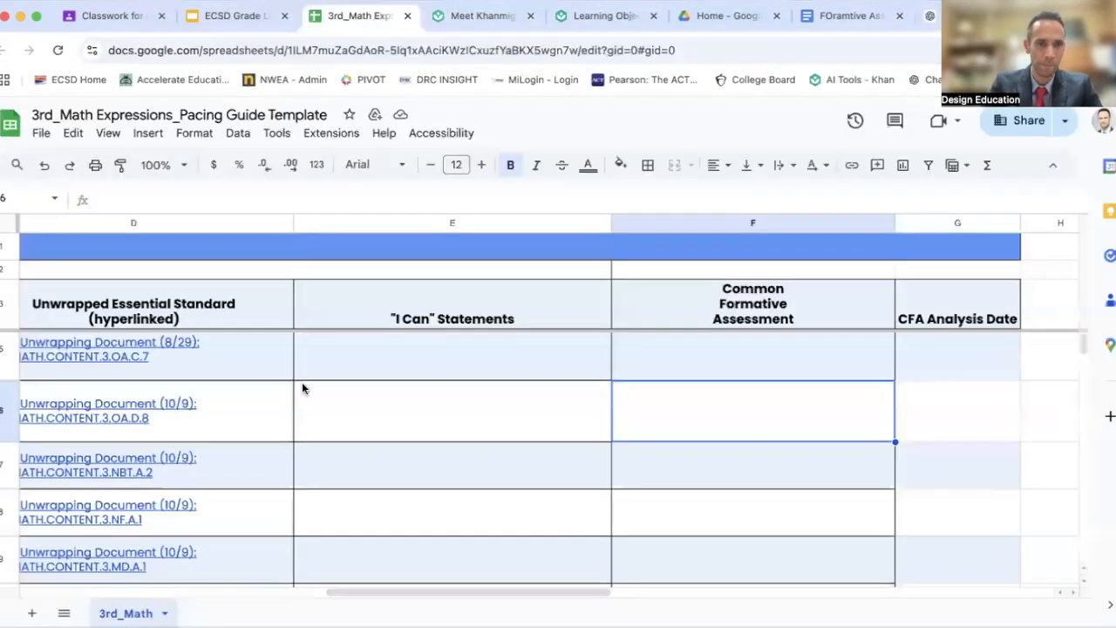
scroll(301, 388, "left", 10)
scroll(874, 367, "right", 5)
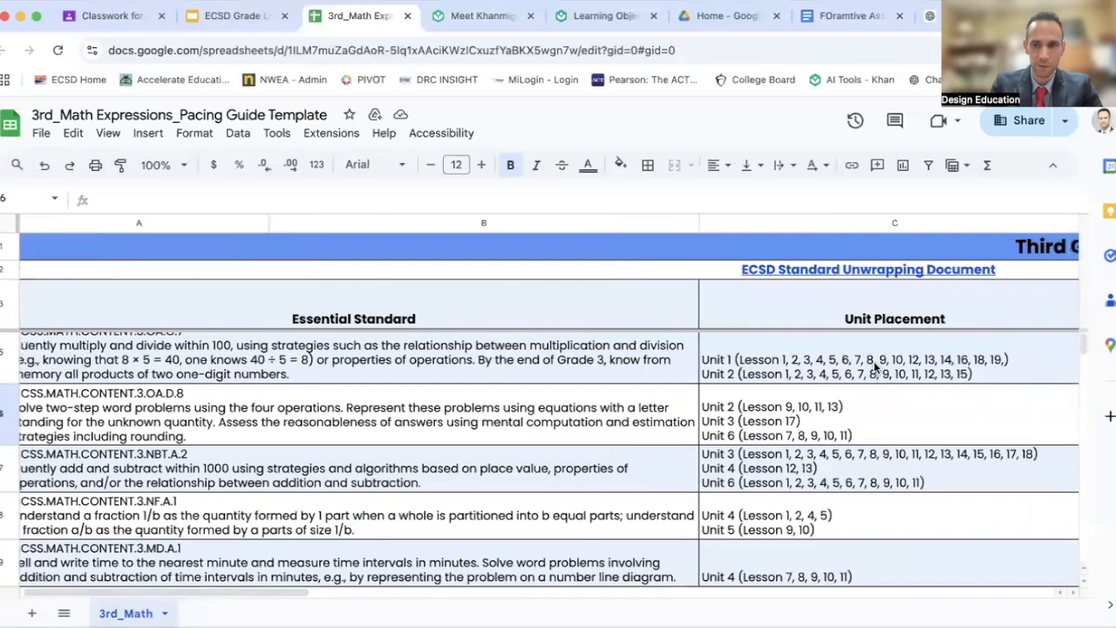
scroll(740, 415, "up", 2)
scroll(739, 415, "right", 1)
left_click(257, 480)
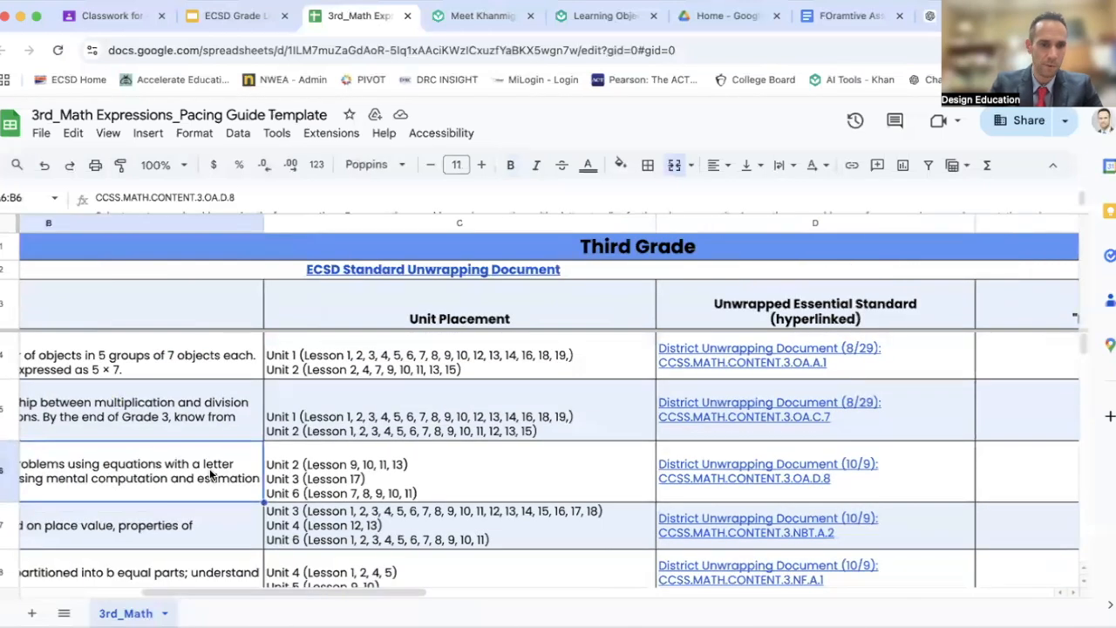
scroll(209, 468, "left", 3)
scroll(209, 468, "left", 7)
triple_click(404, 462)
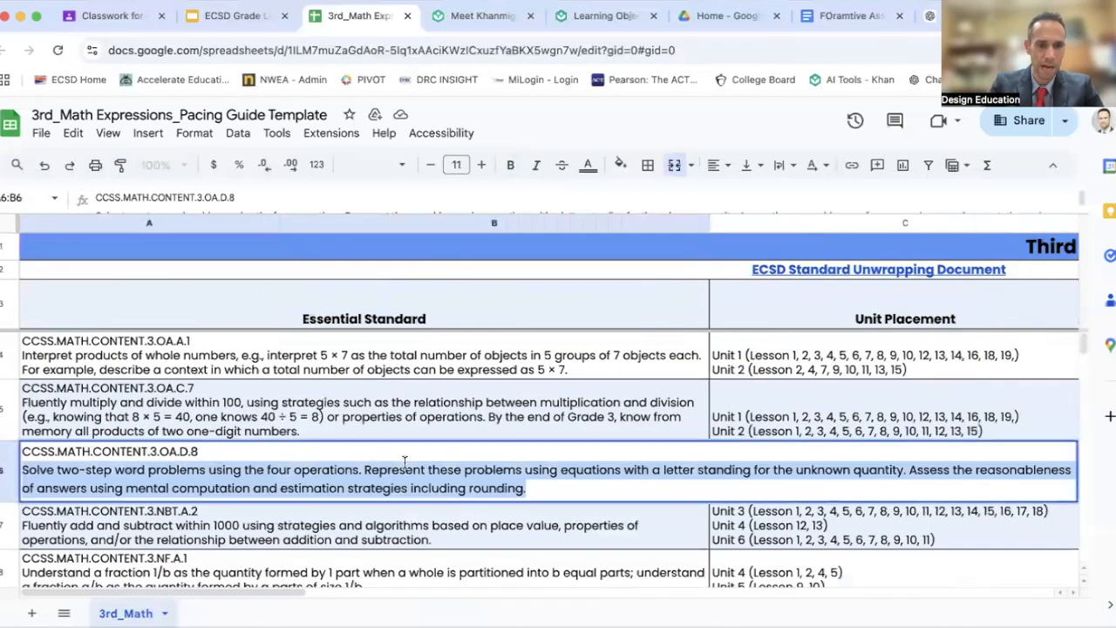
right_click(495, 469)
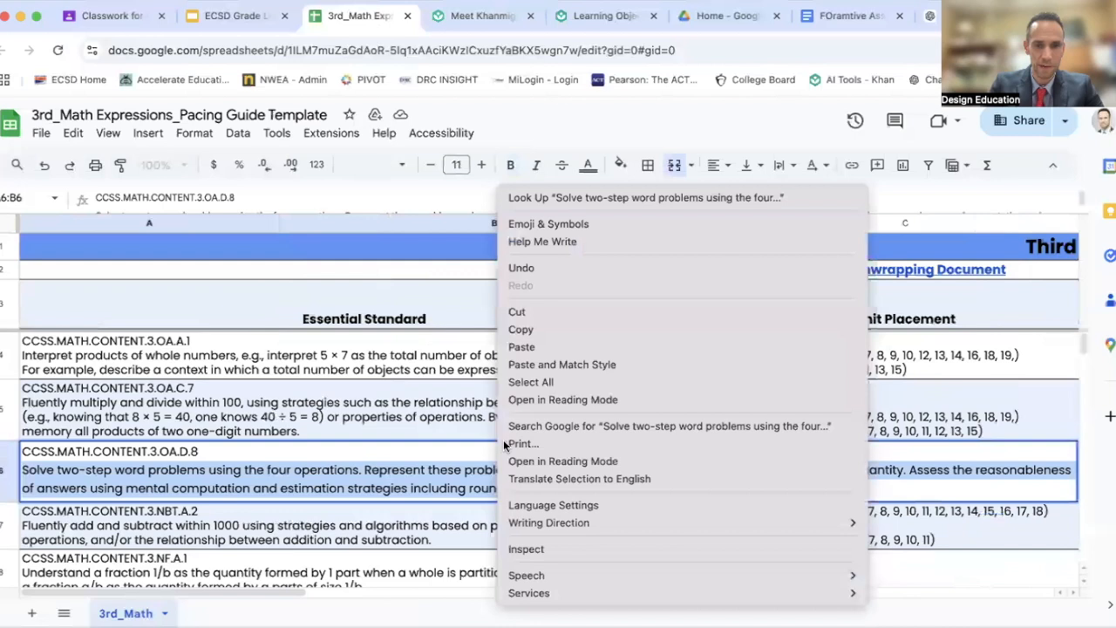
left_click(539, 328)
Step: Append the copied standard description to the ChatGPT prompt and submit it
left_click(929, 15)
left_click(752, 341)
key("super+v")
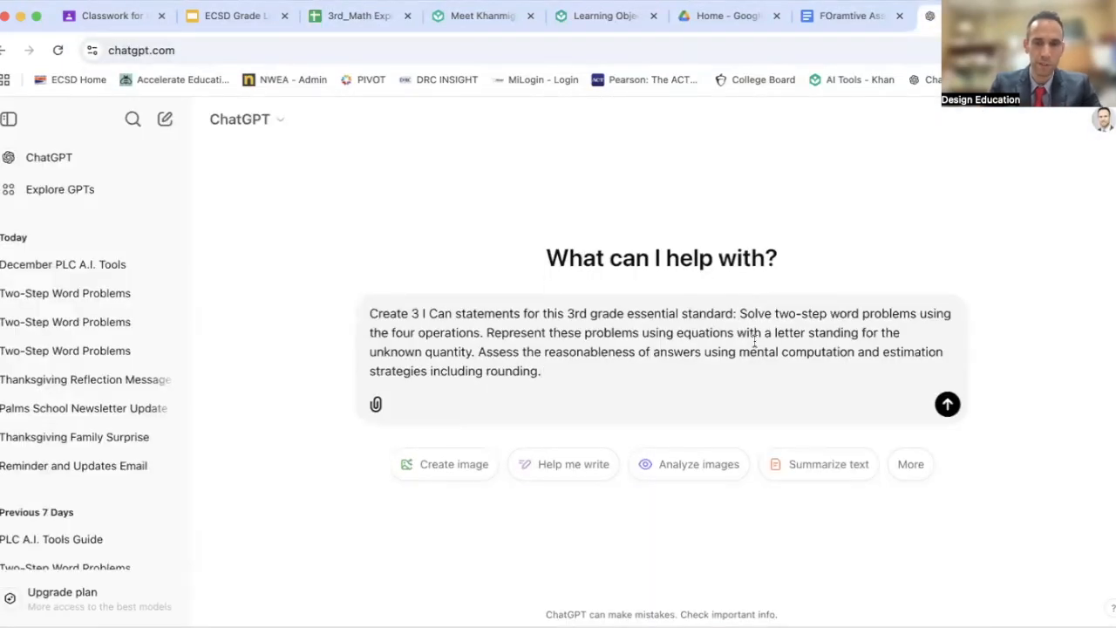
left_click_drag(737, 314, 373, 307)
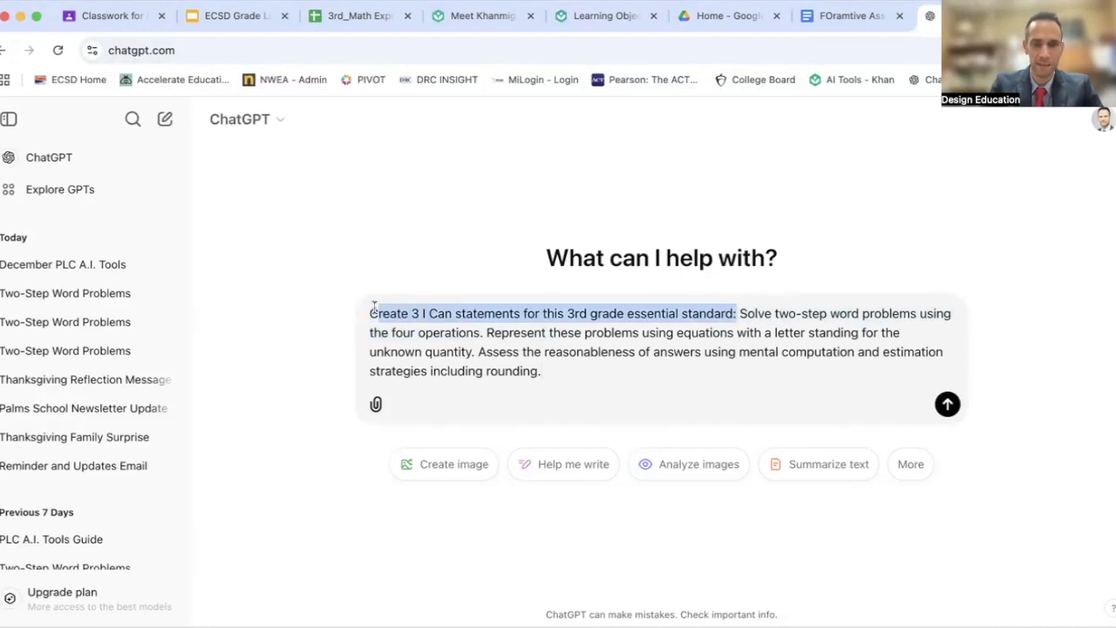
left_click_drag(766, 375, 739, 318)
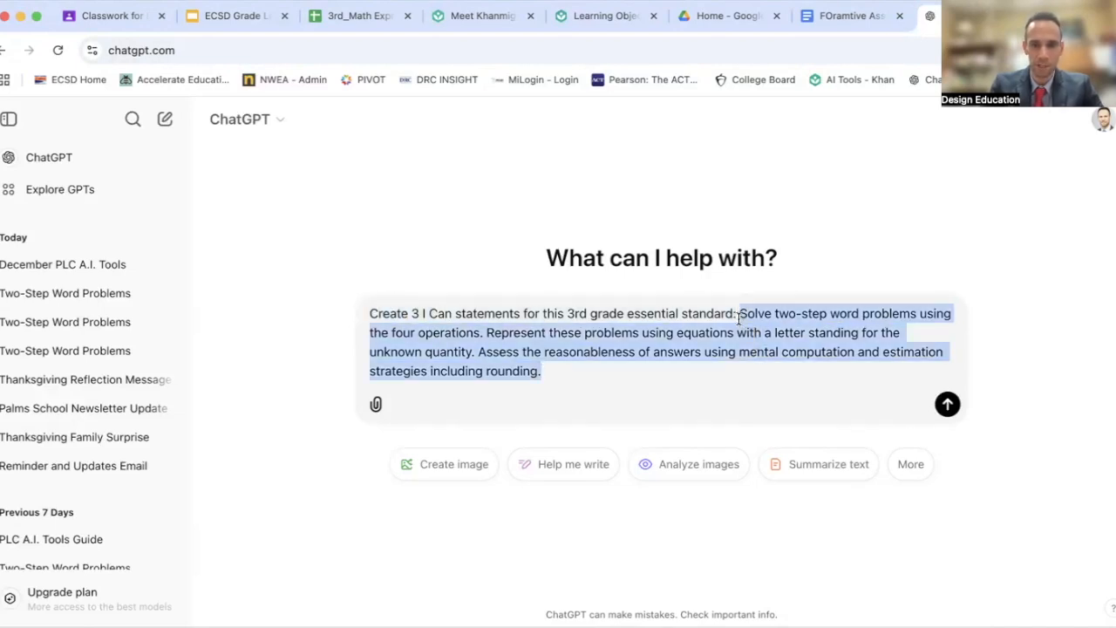
left_click(610, 371)
key("Return")
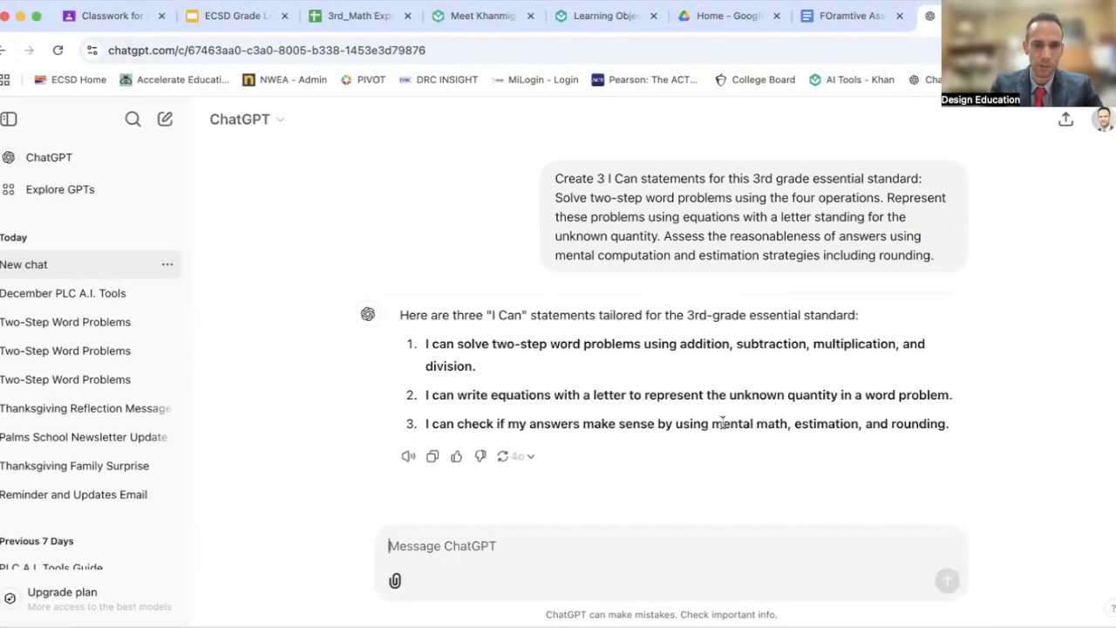
Step: Copy the three generated "I can" statements from the ChatGPT response
left_click_drag(948, 423, 449, 349)
right_click(445, 343)
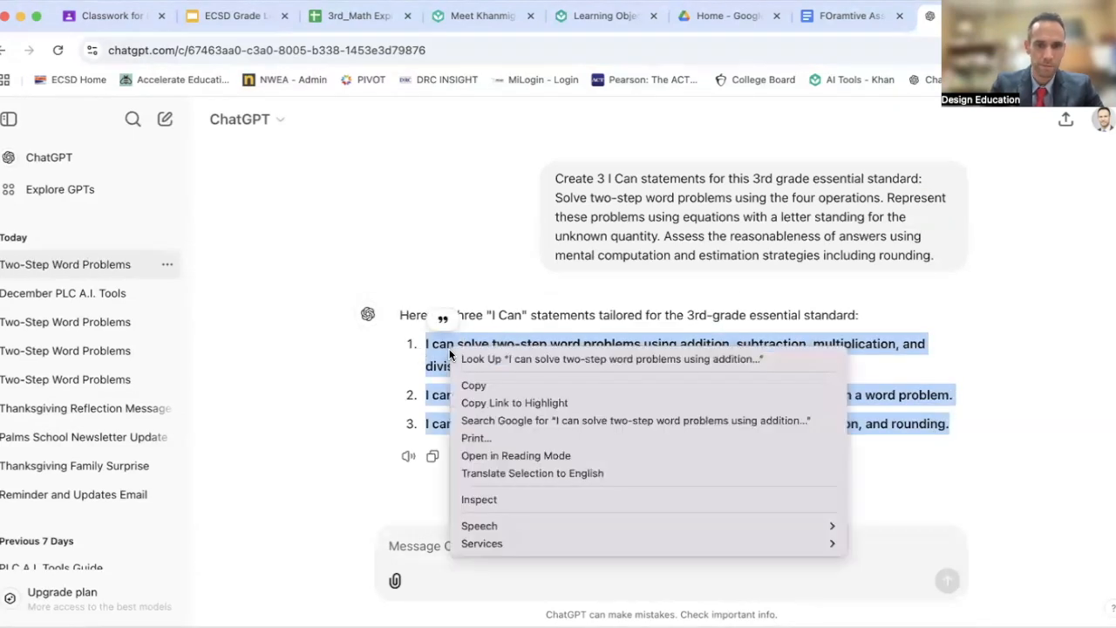
left_click(471, 384)
Step: Enlarge the pacing guide's formula bar, paste the statements into the 3.OA.D.8 row's "I Can" Statements cell, and select its Common Formative Assessment cell
left_click(383, 16)
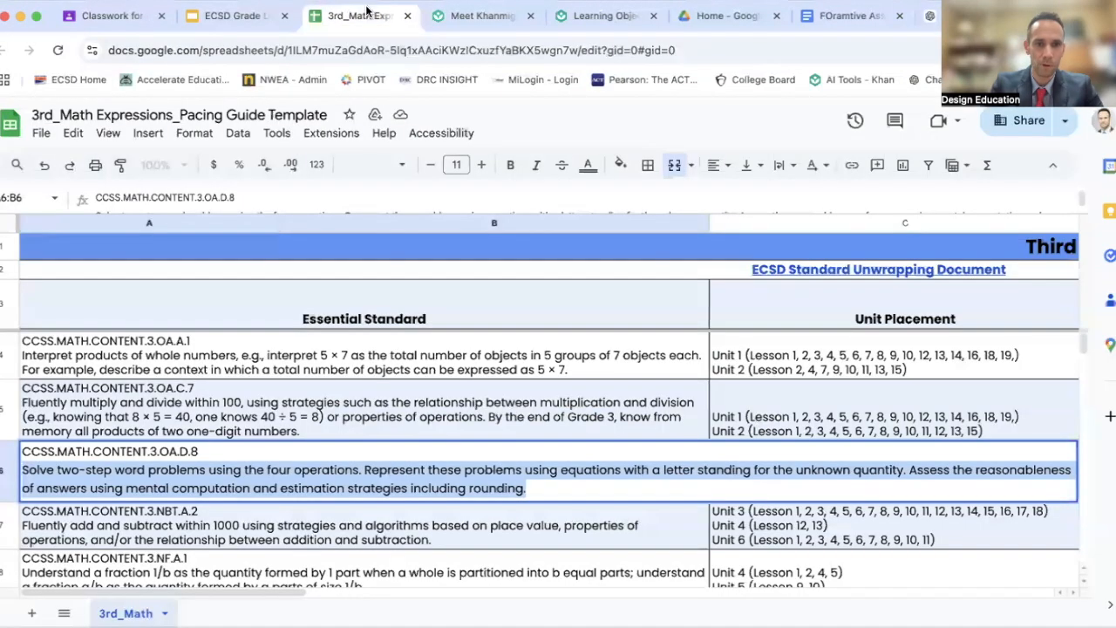
scroll(633, 460, "right", 6)
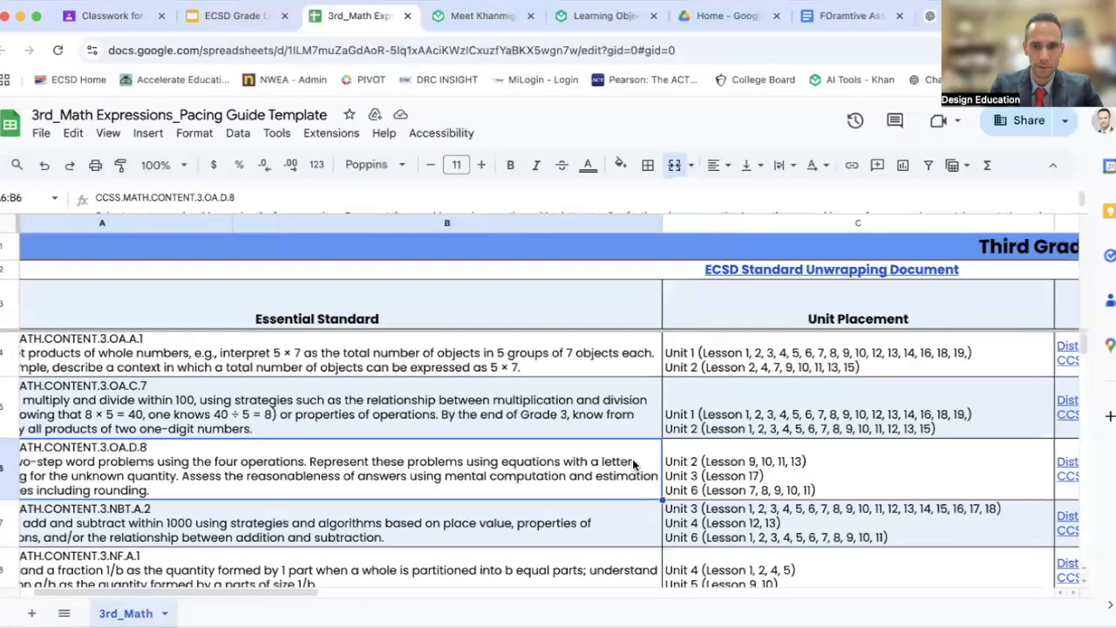
scroll(633, 464, "right", 4)
left_click(660, 463)
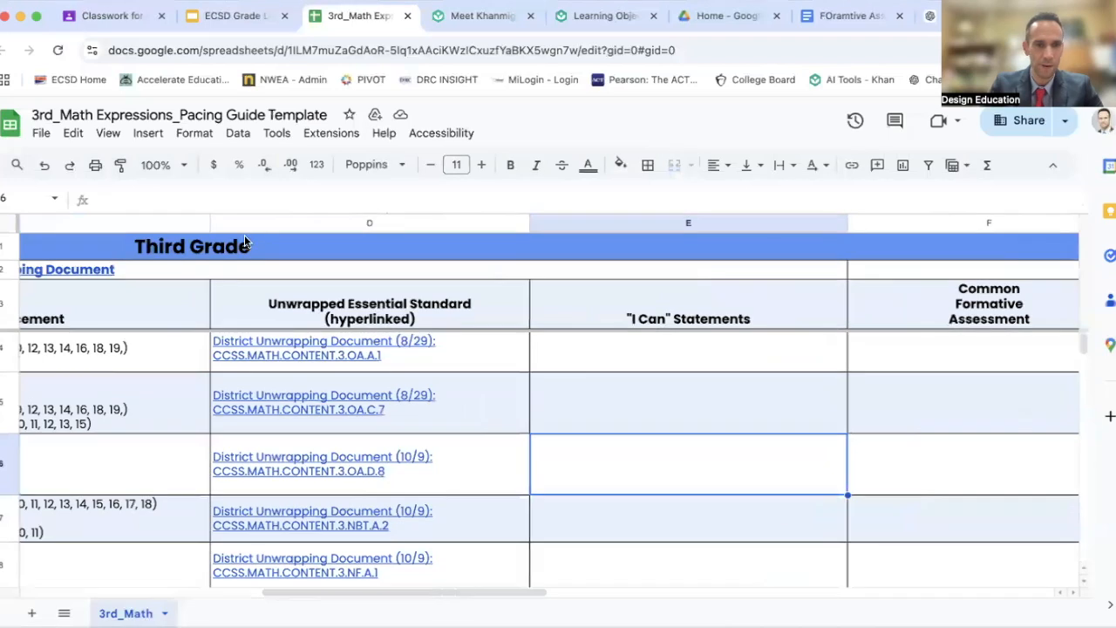
left_click(151, 193)
left_click_drag(146, 213, 137, 251)
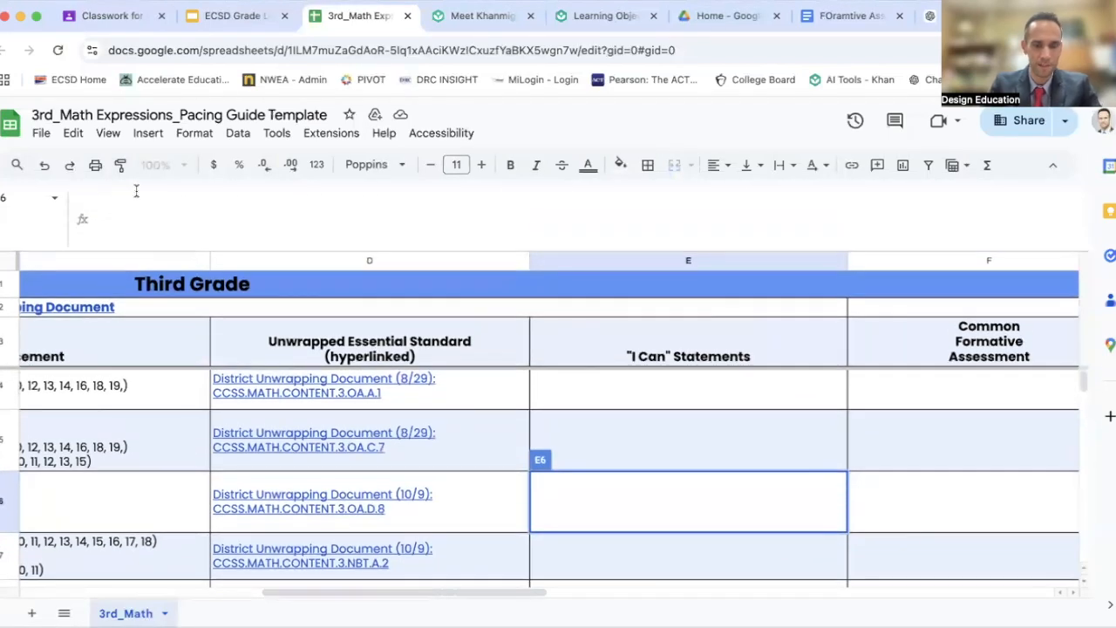
key("super+v")
key("Return")
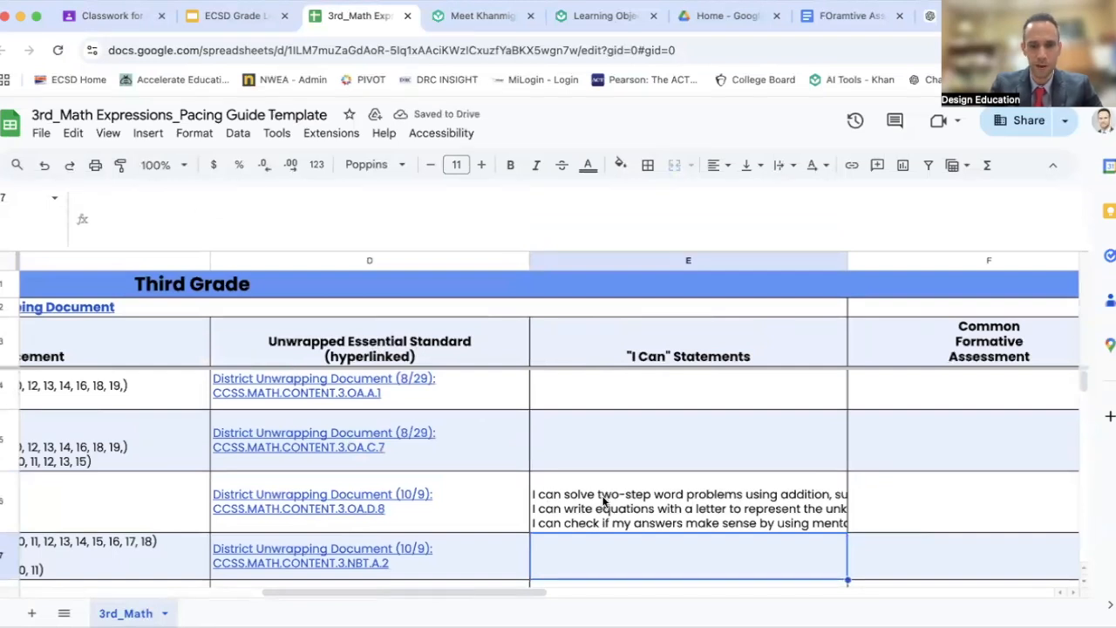
scroll(660, 498, "right", 5)
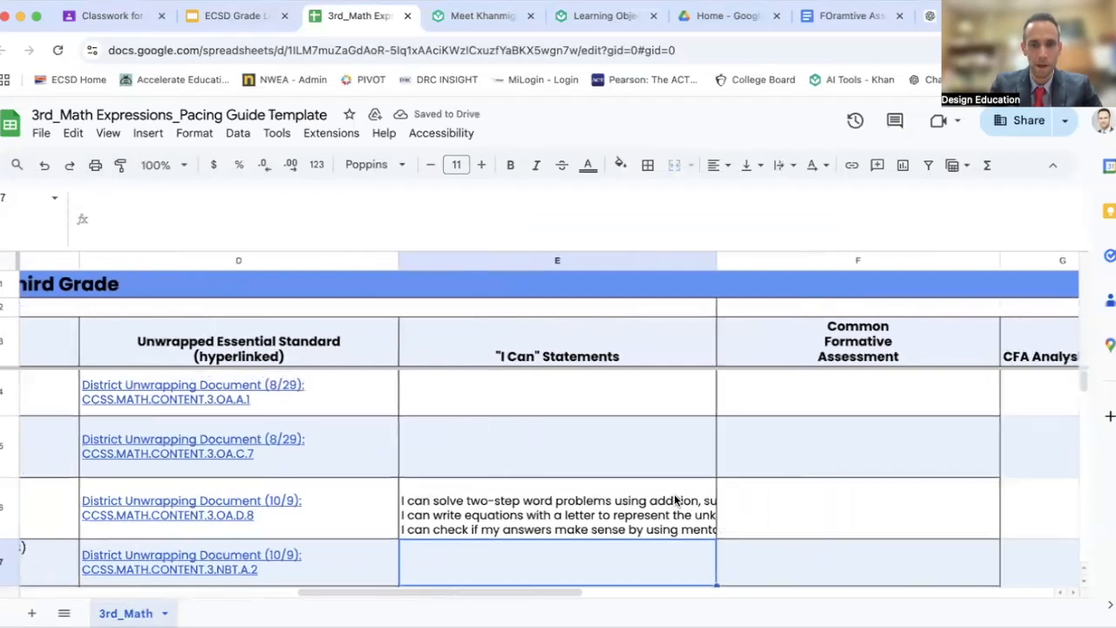
left_click(674, 500)
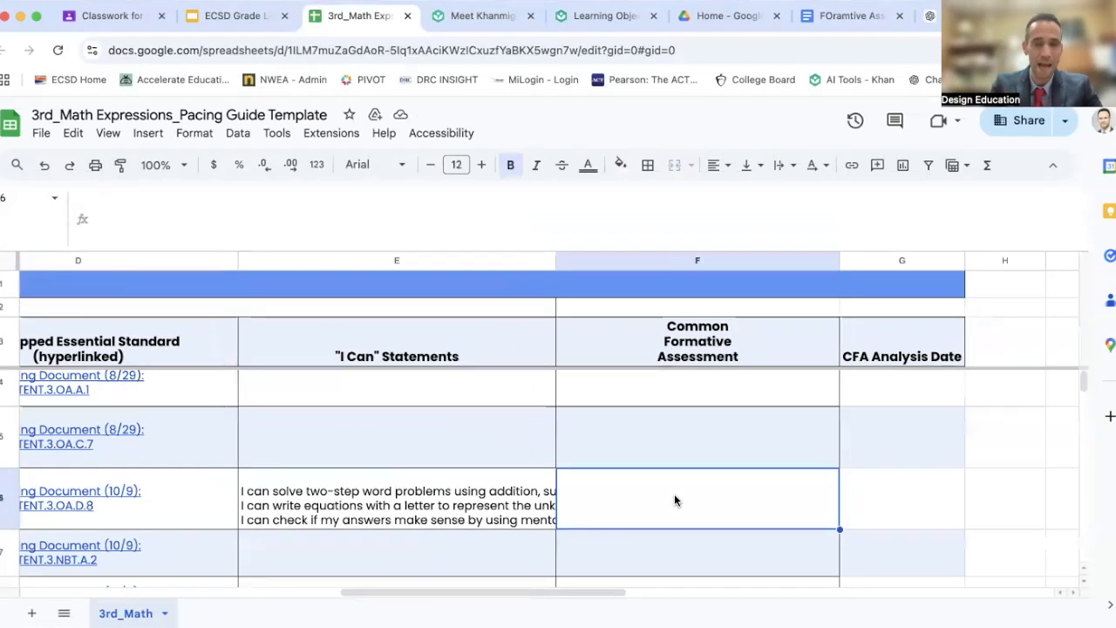
Step: Switch to ChatGPT and draft a follow-up prompt asking to create 3 different types of formative assessments for this 3rd grade essential standard
left_click(966, 16)
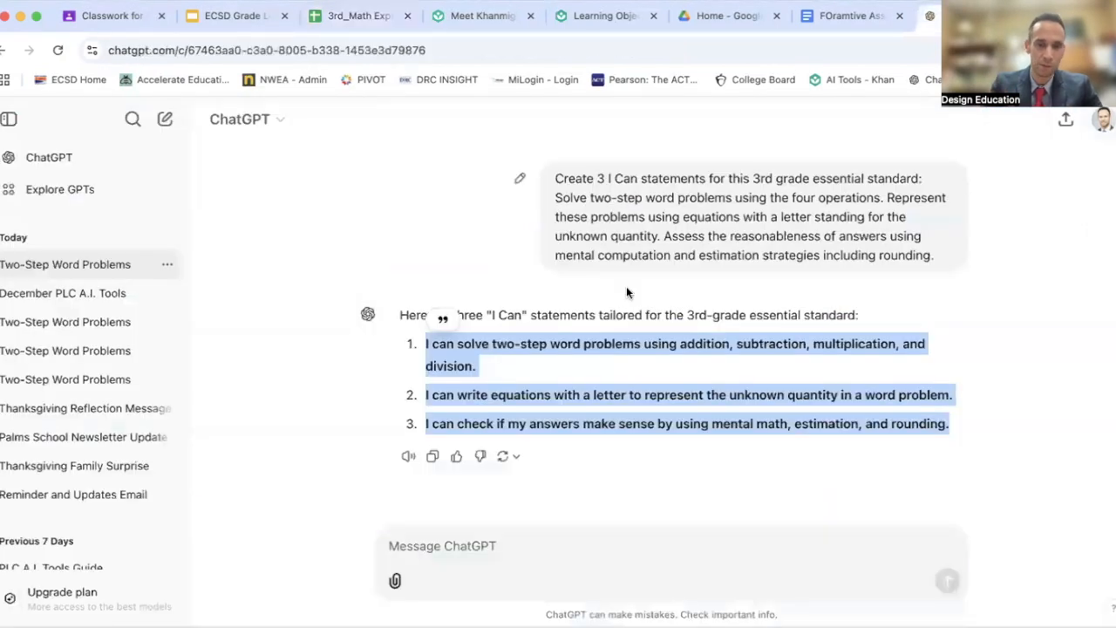
left_click(407, 546)
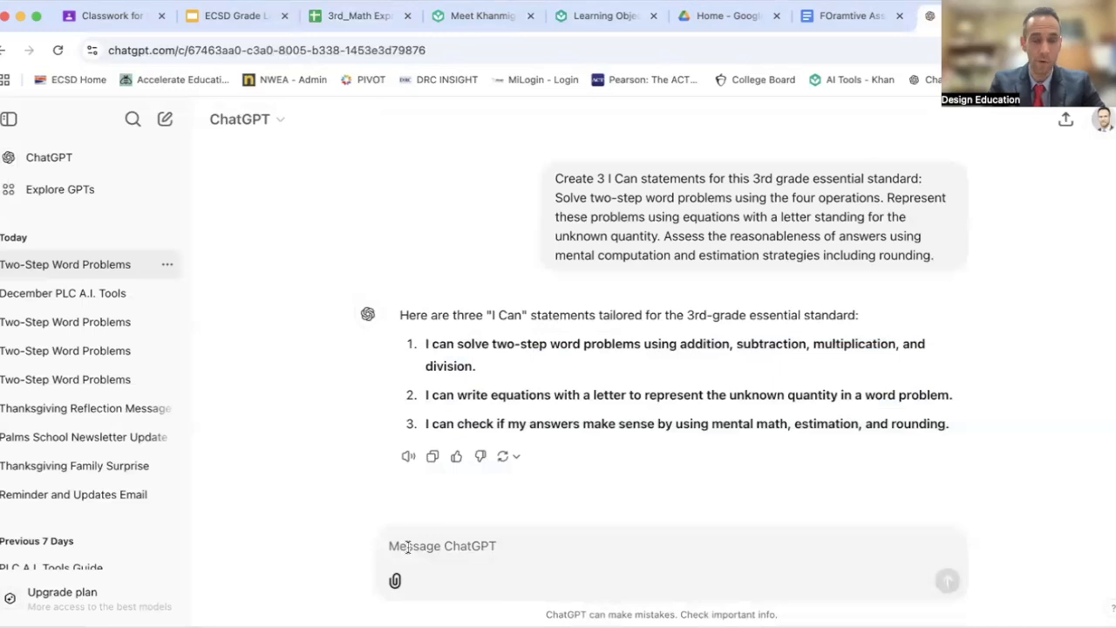
type("Cre")
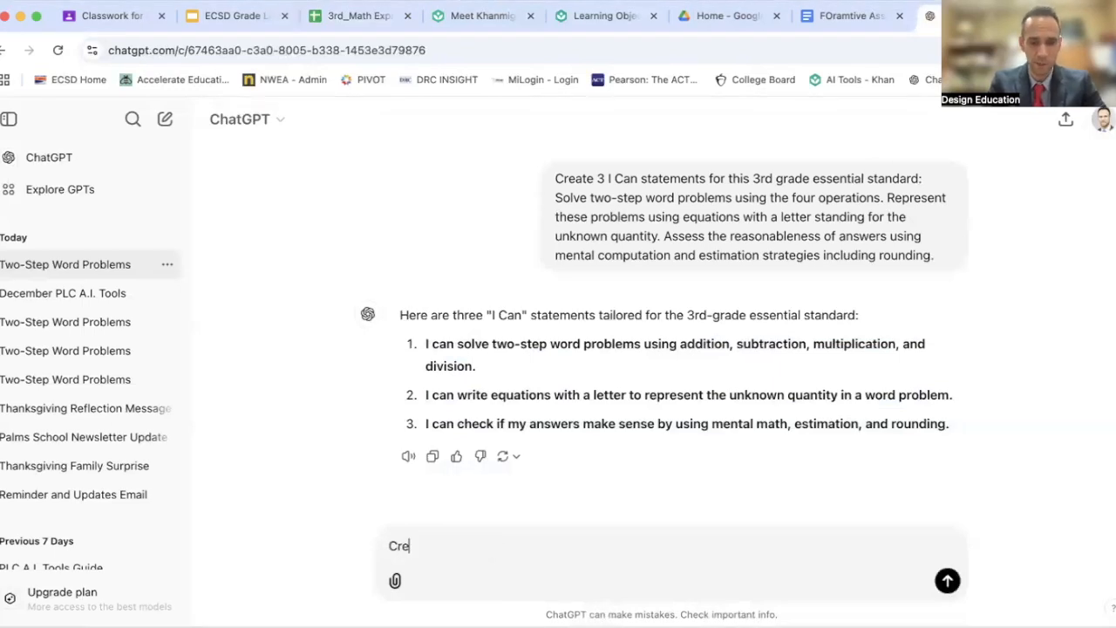
type("ate 3 diff")
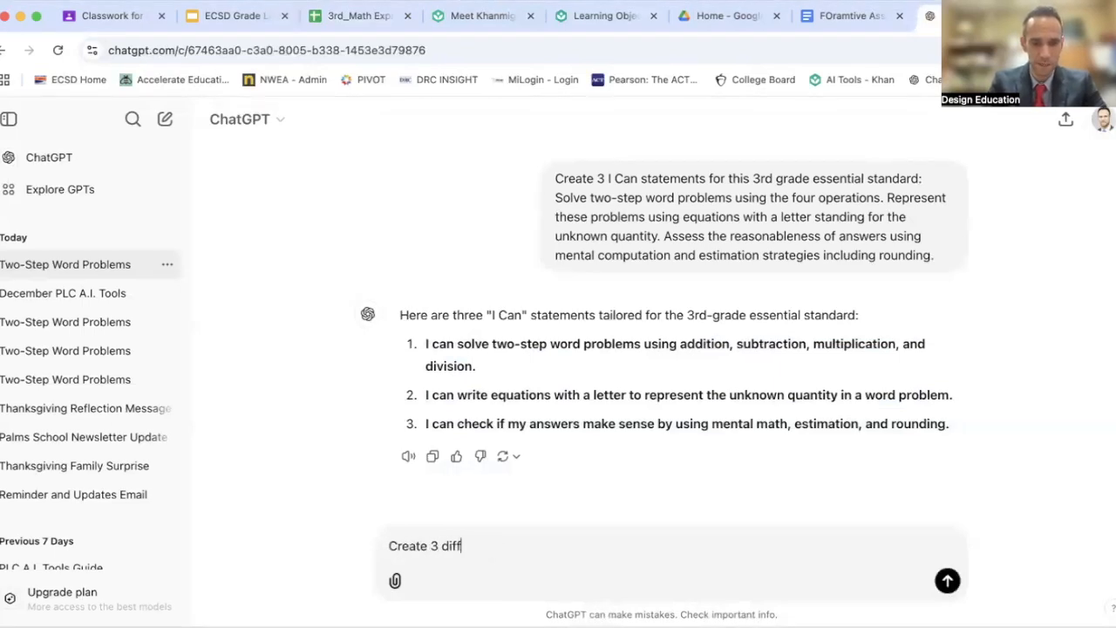
type("erent ")
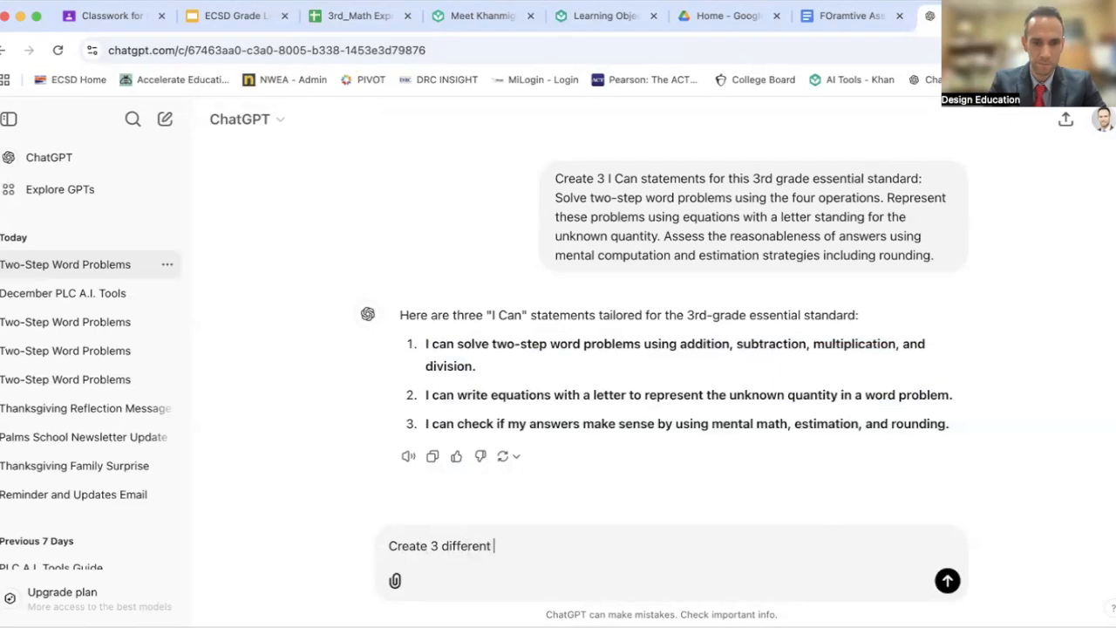
type("types of foramti")
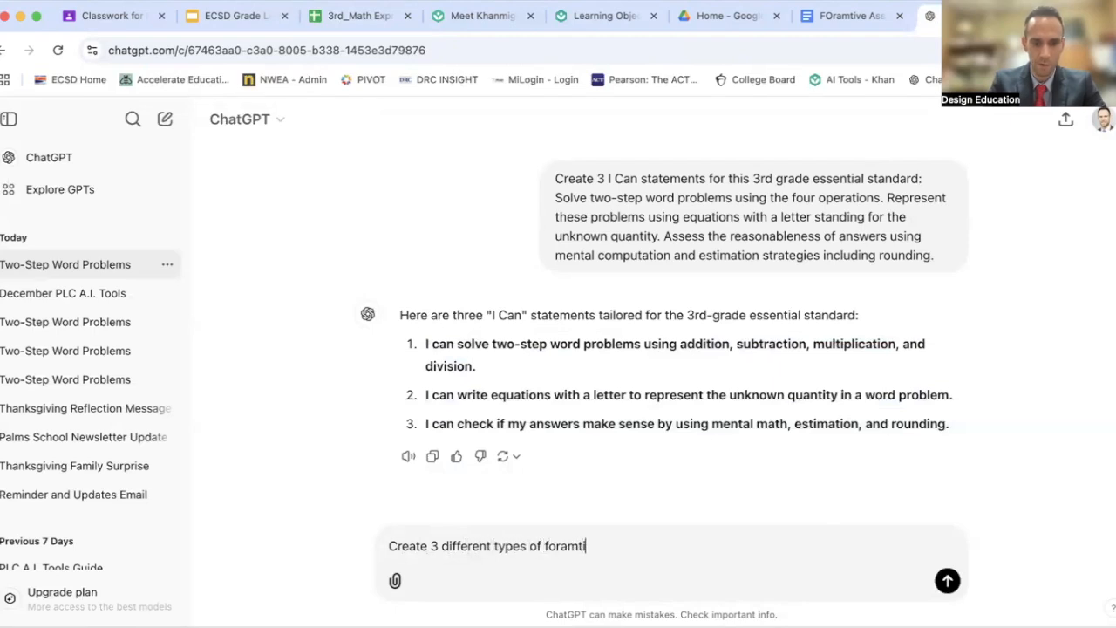
type("ve assesssm")
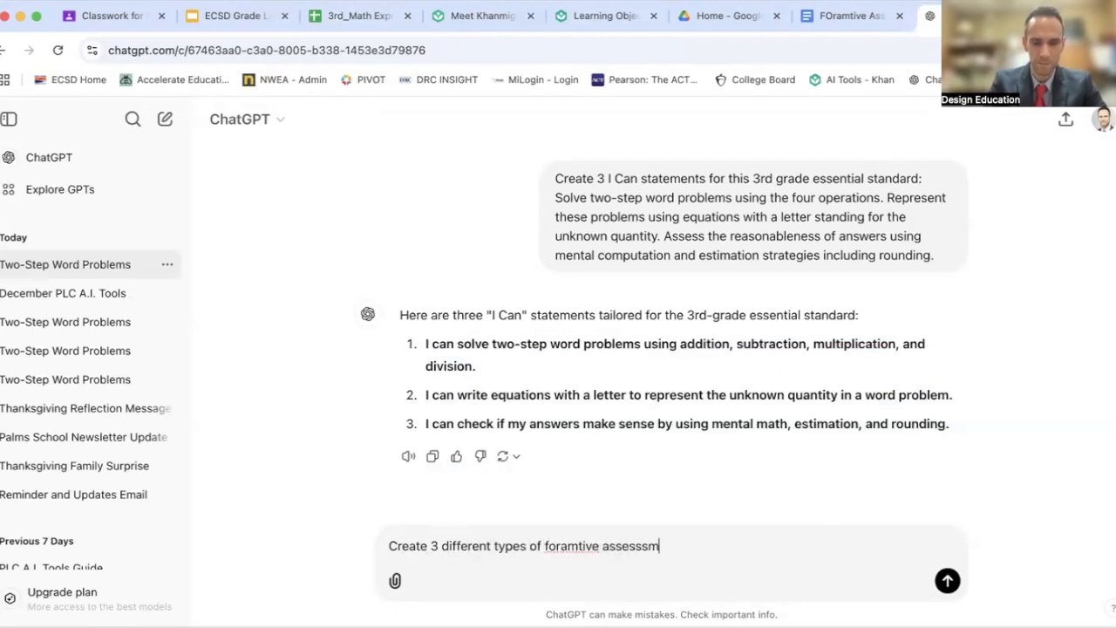
type("ents for ")
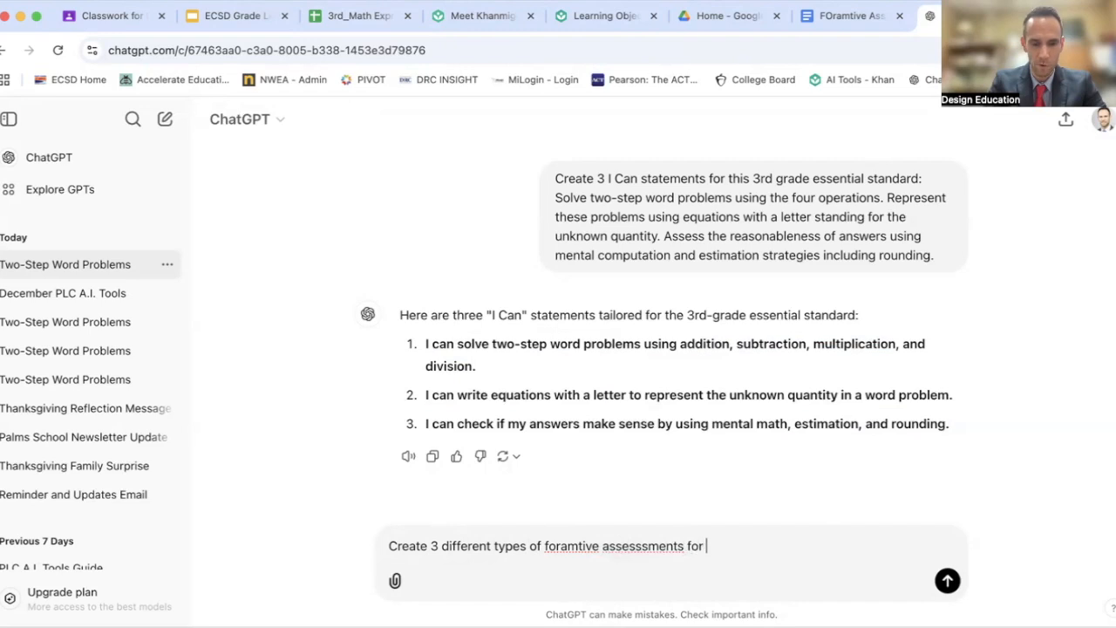
type("this 3rd grade essential stan")
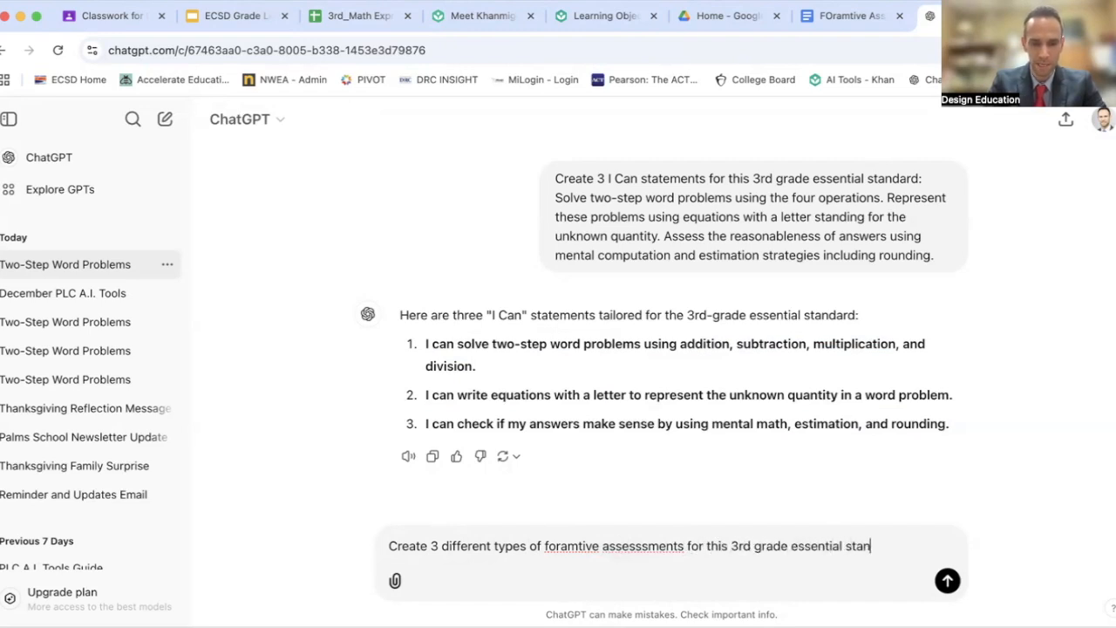
type("dard:")
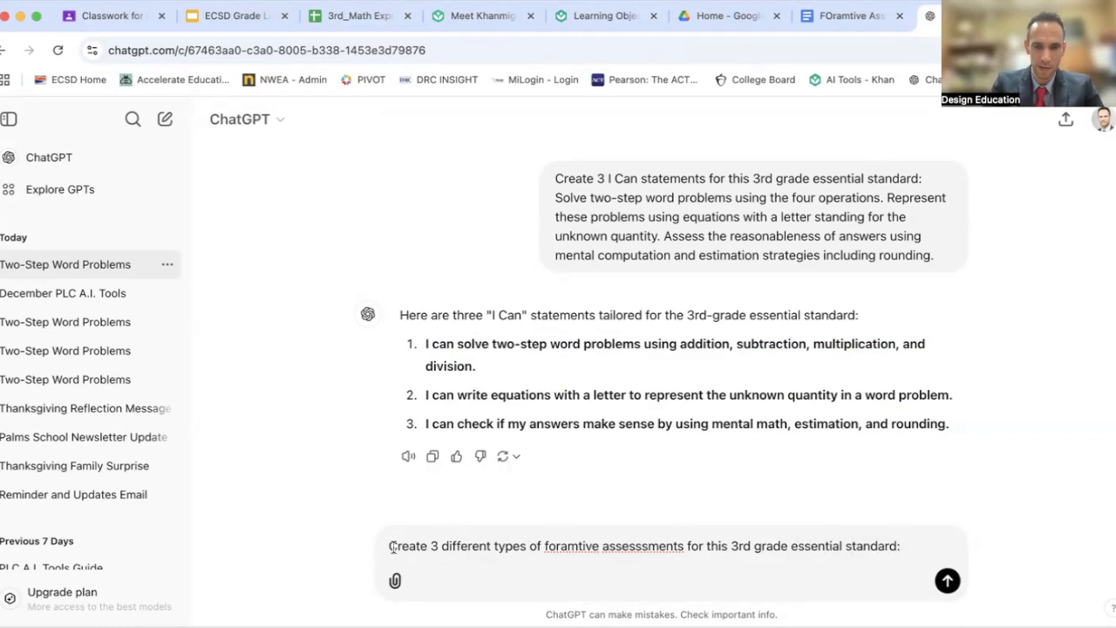
Step: Correct the misspelled words in the drafted prompt to "assessments" and "formative"
right_click(624, 545)
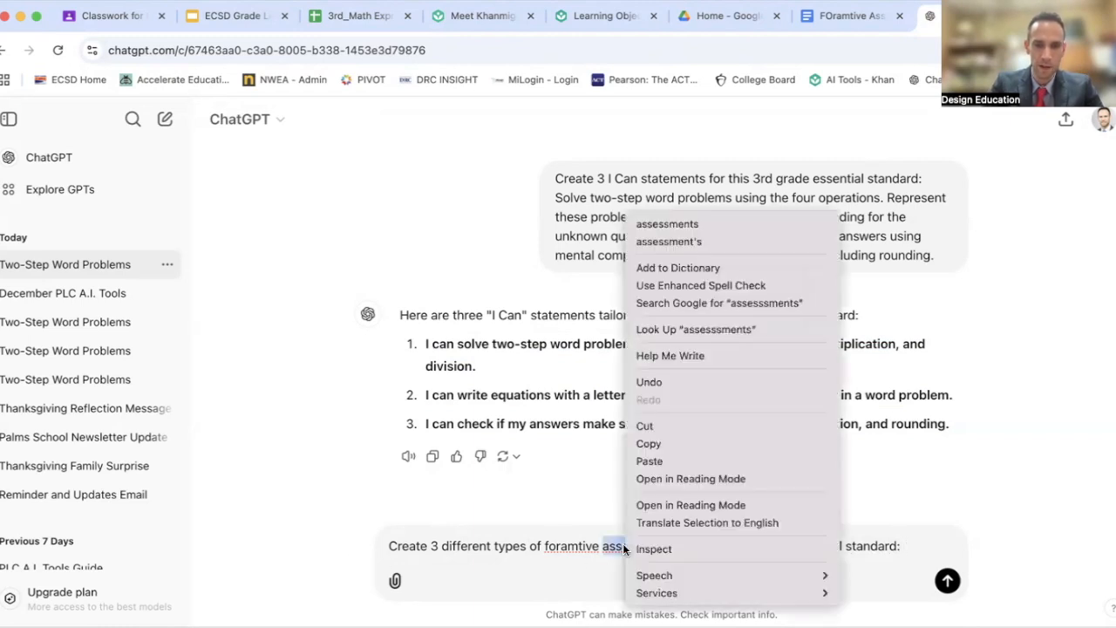
left_click(693, 228)
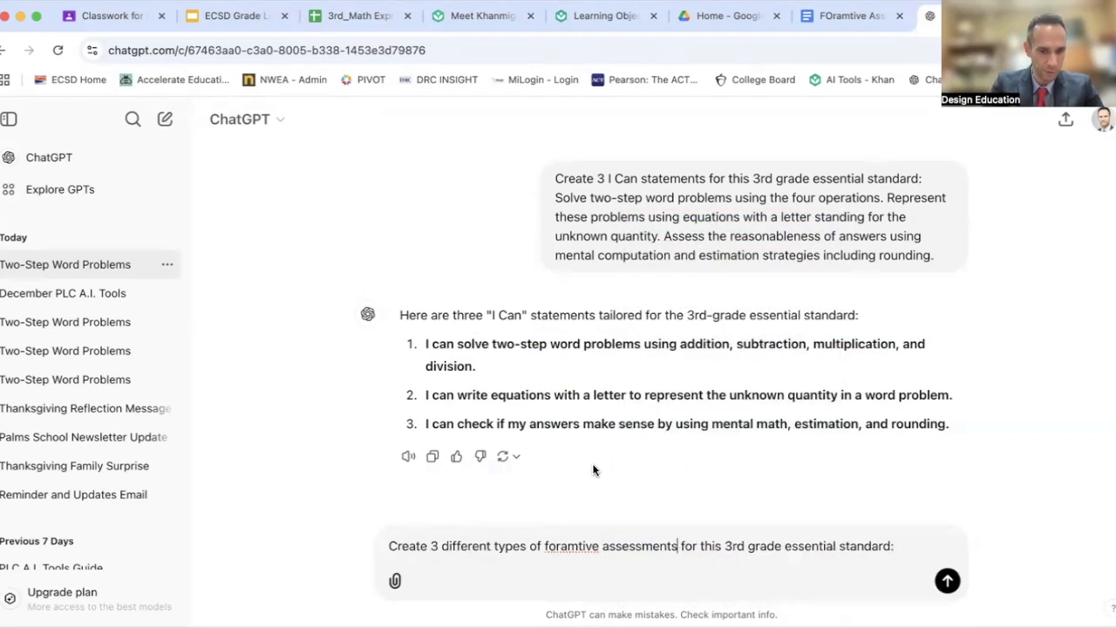
right_click(560, 542)
left_click(612, 242)
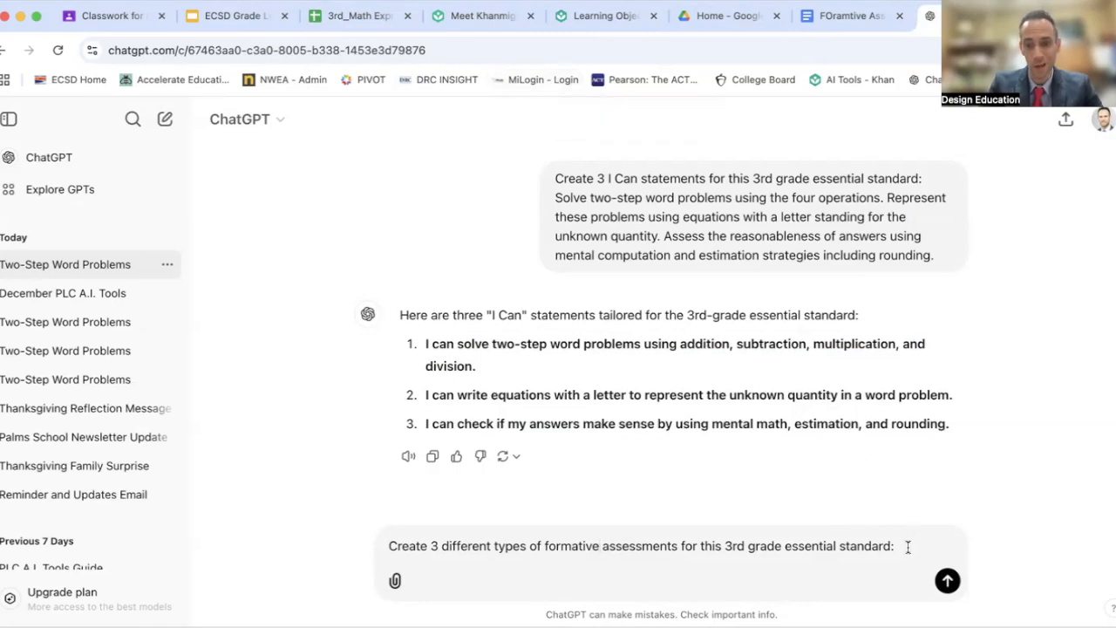
Step: In the pacing guide, copy the CCSS.MATH.CONTENT.3.OA.D.8 description again, without its code, for the formative assessment prompt
left_click(361, 16)
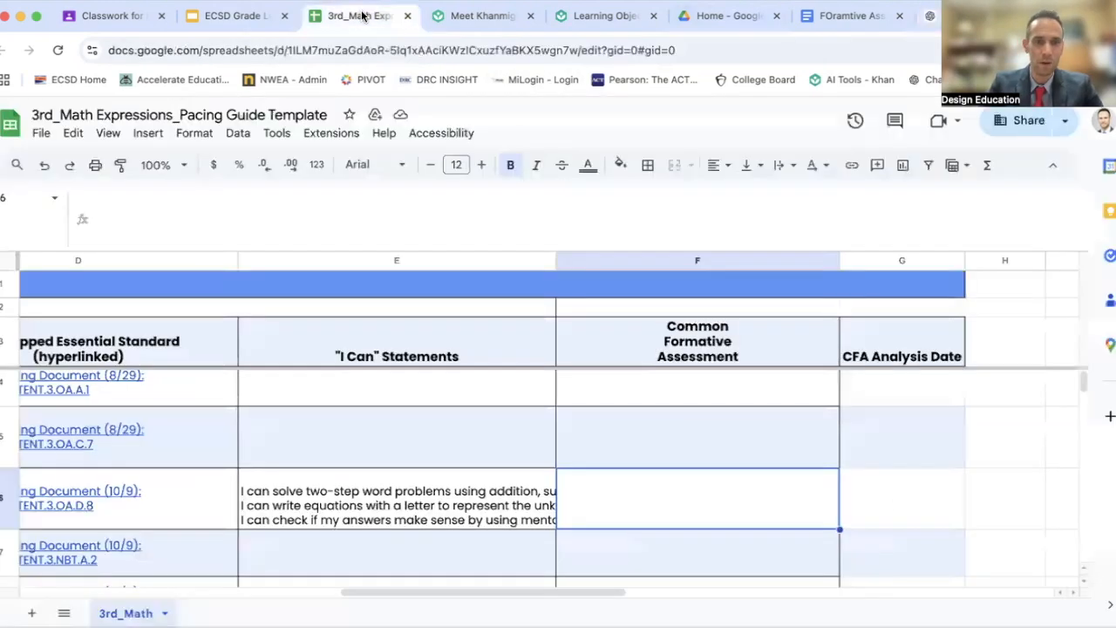
scroll(388, 500, "left", 10)
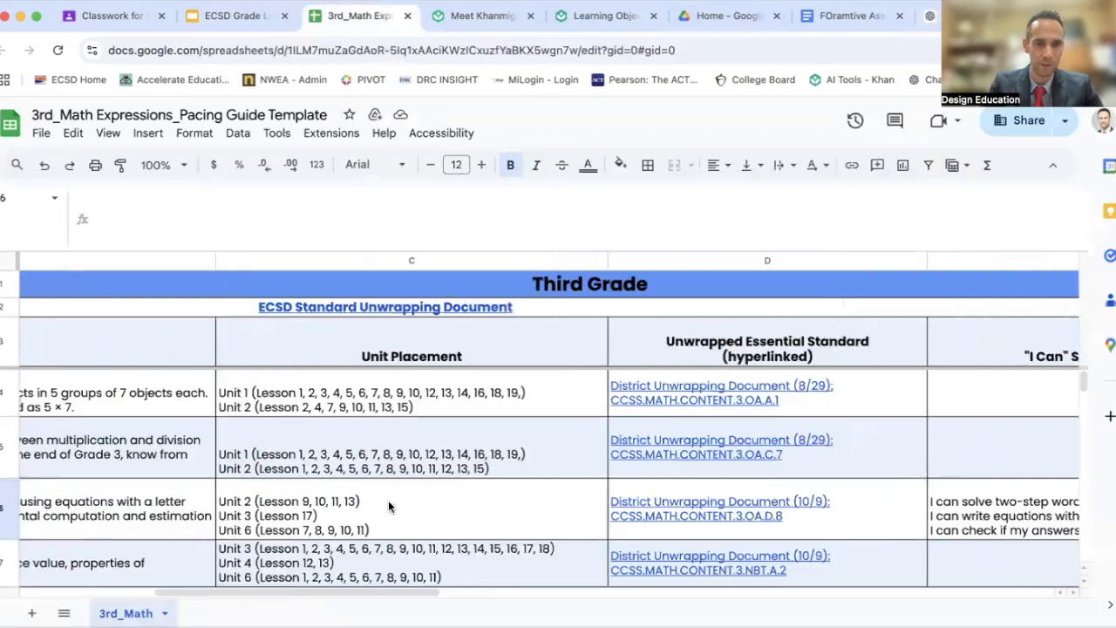
left_click(388, 499)
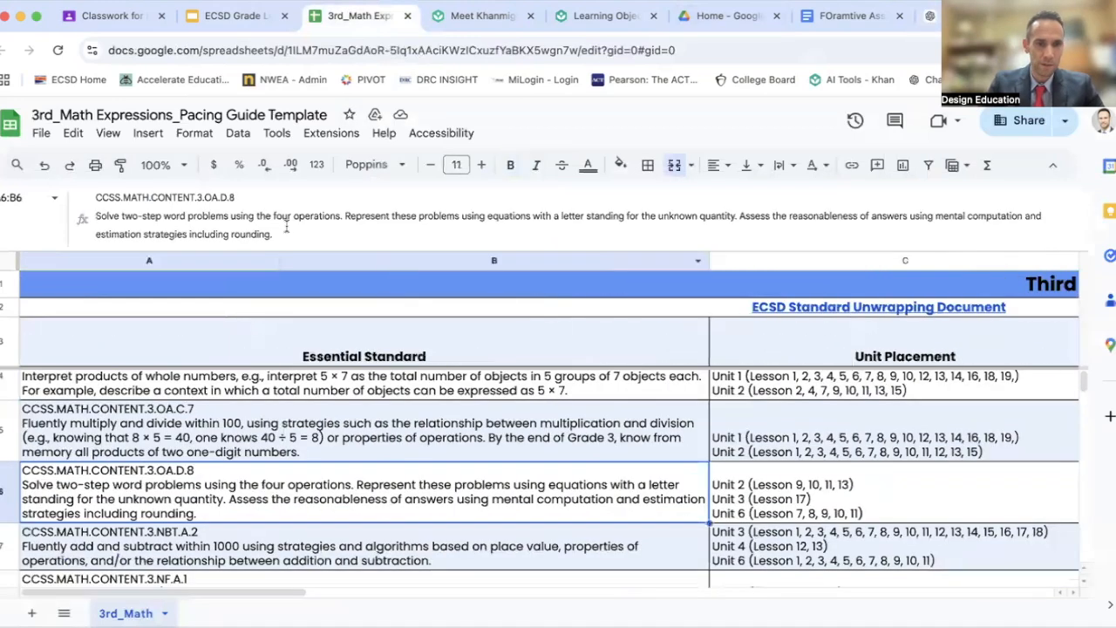
left_click_drag(276, 231, 94, 217)
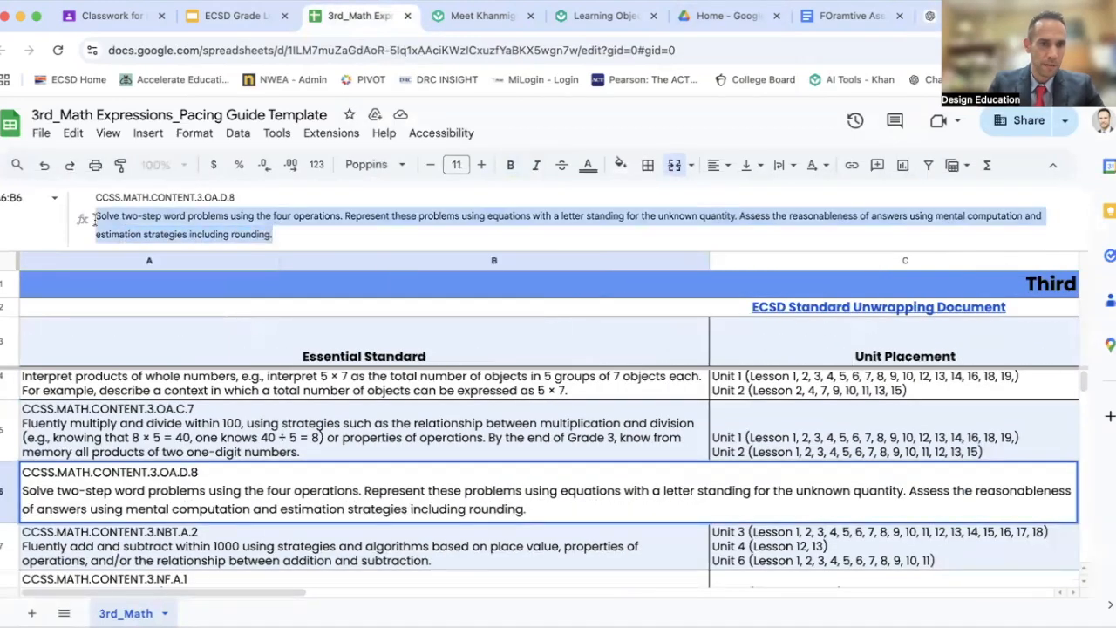
right_click(148, 232)
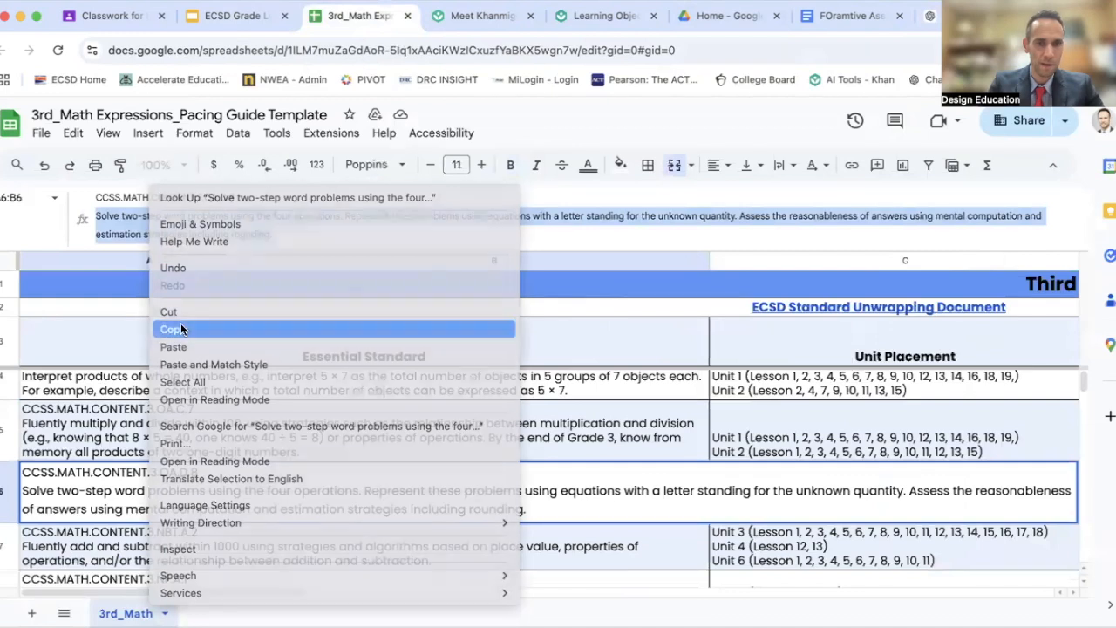
left_click(180, 326)
Step: Submit the ChatGPT formative assessment prompt with the copied standard description appended, and look through the generated assessment ideas
left_click(929, 16)
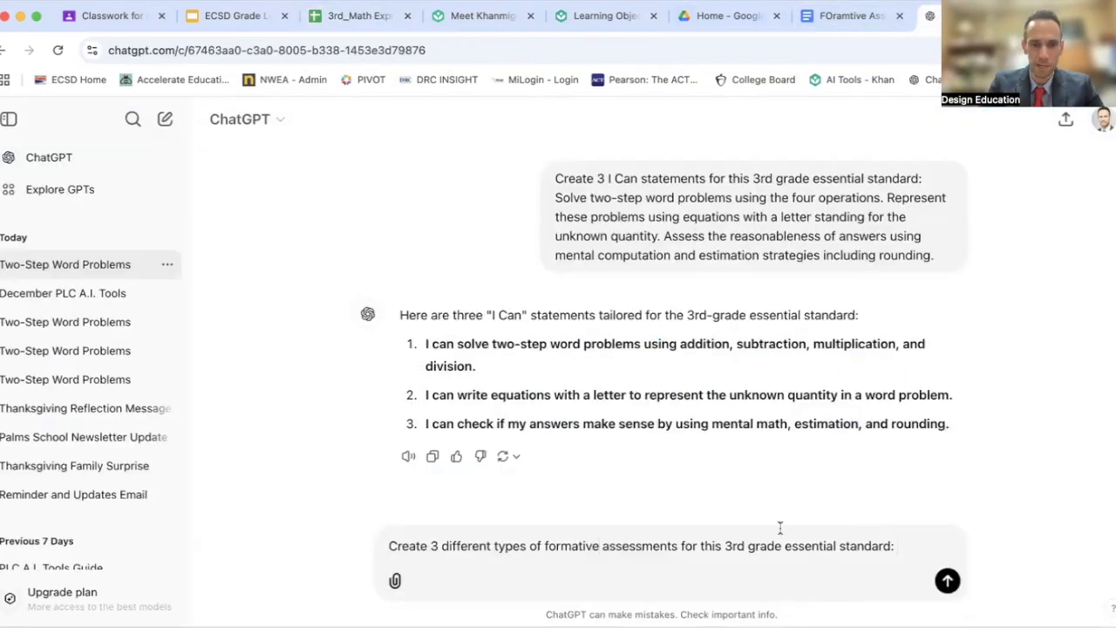
left_click(915, 549)
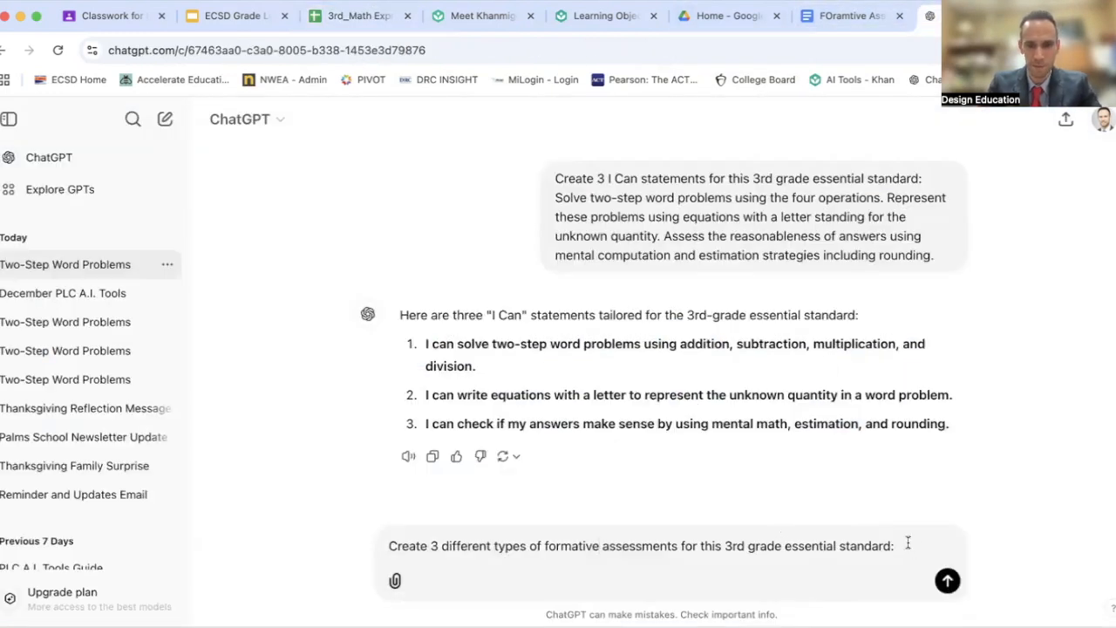
key("super+v")
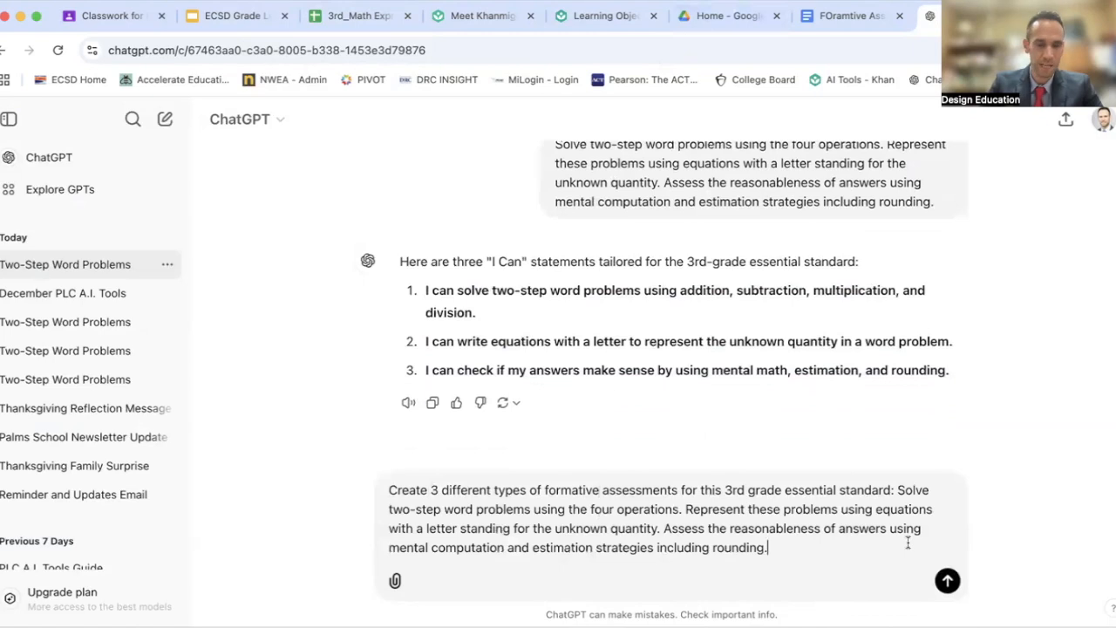
key("Return")
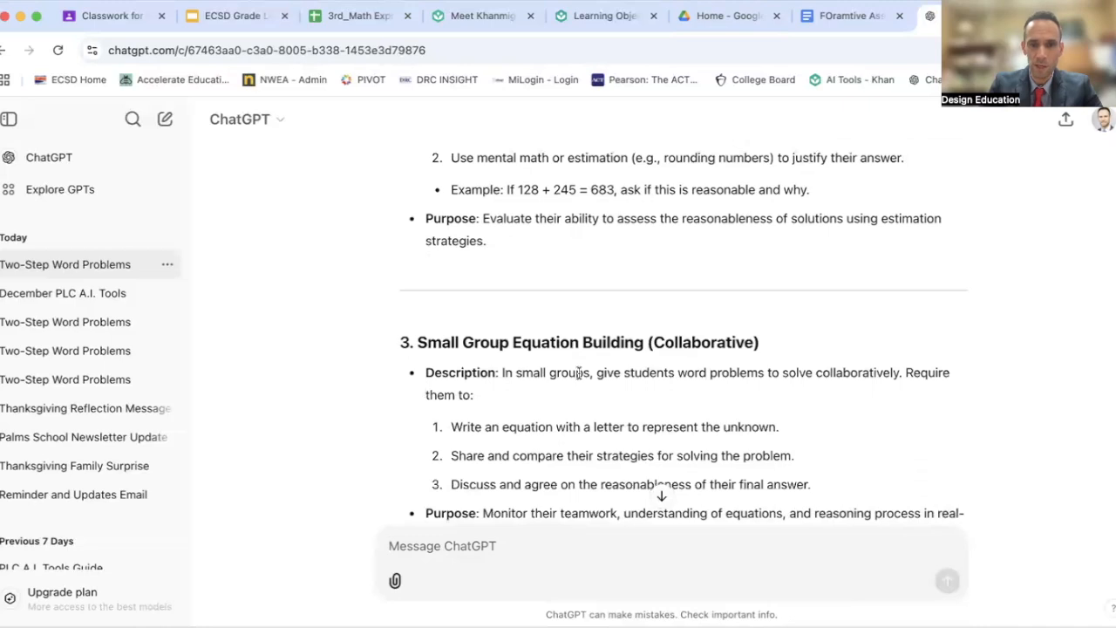
scroll(579, 373, "down", 1)
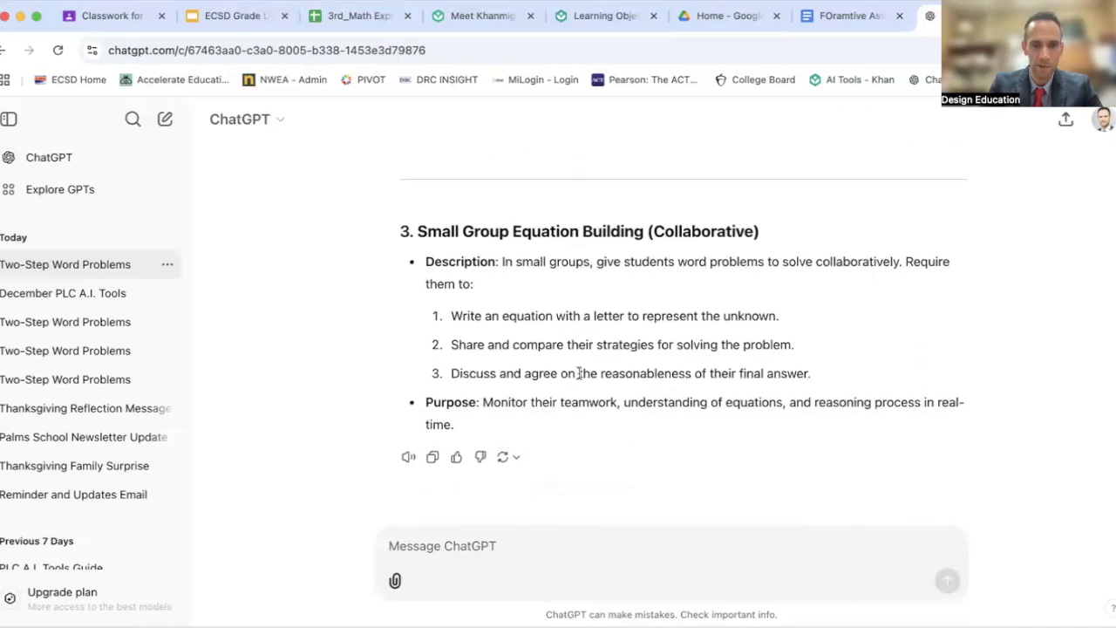
scroll(579, 373, "up", 10)
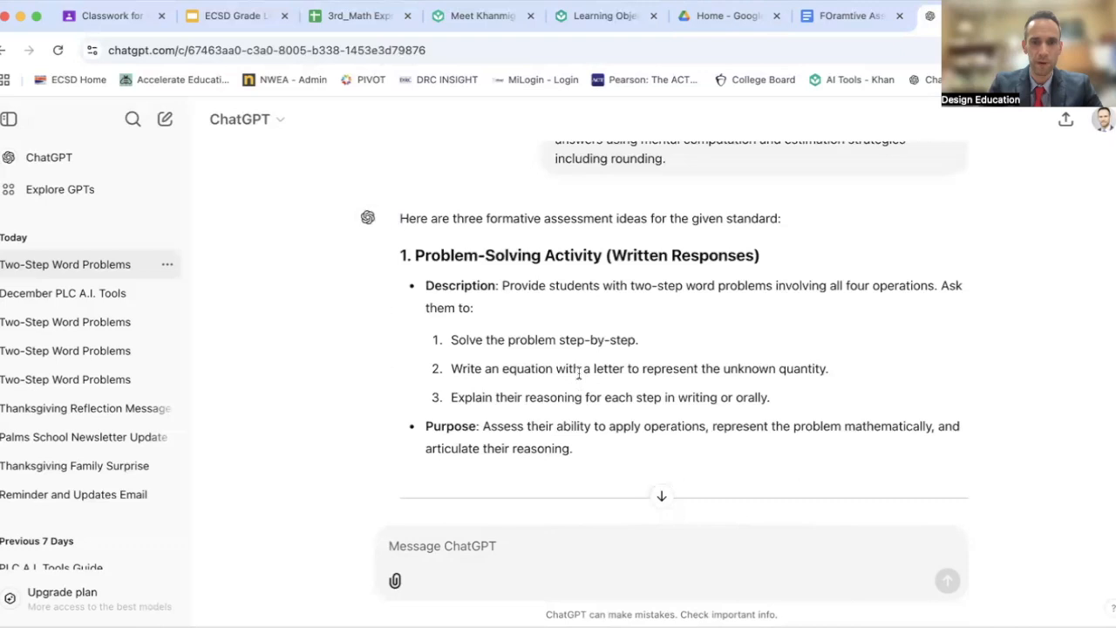
scroll(579, 373, "down", 10)
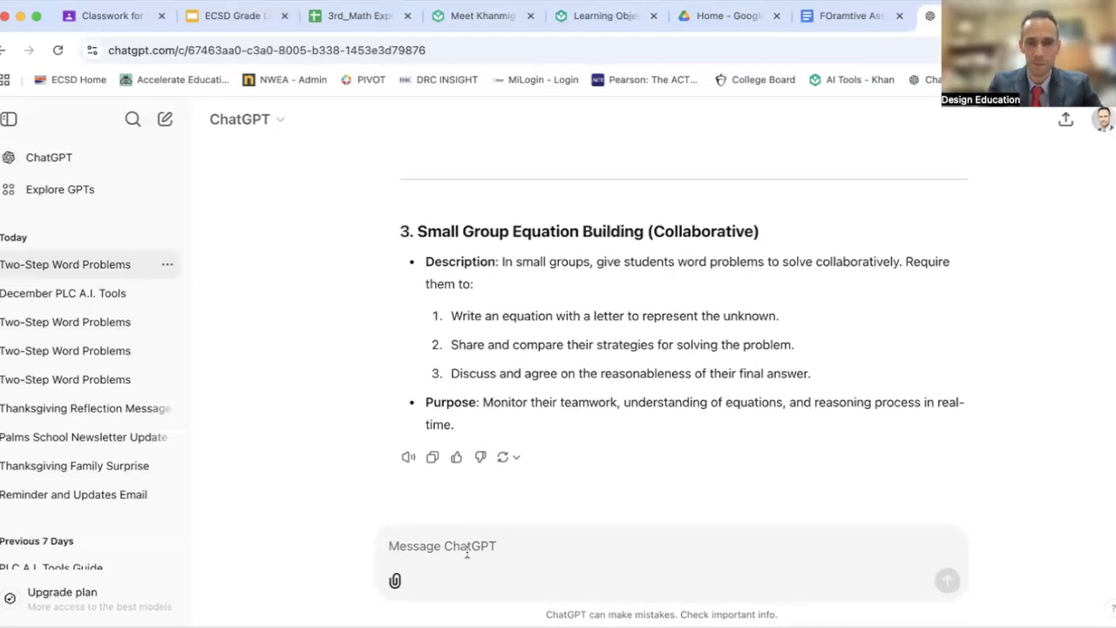
Step: Draft a follow-up prompt asking to create a 3 question multiple choice formative assessment for this 3rd grade essential standard
type("Create")
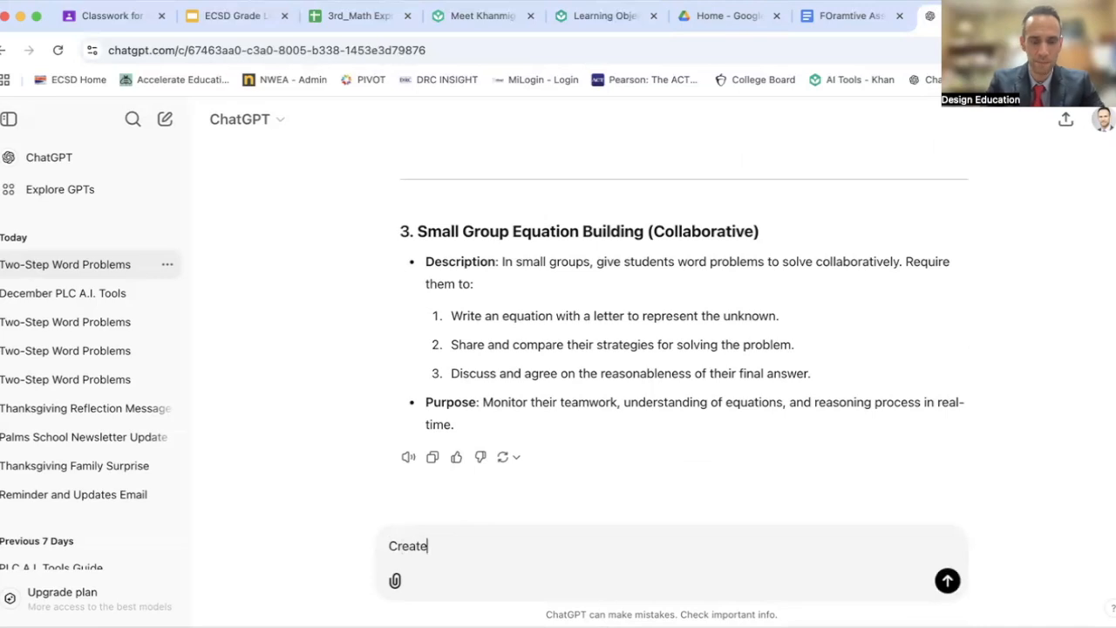
type(" a 3")
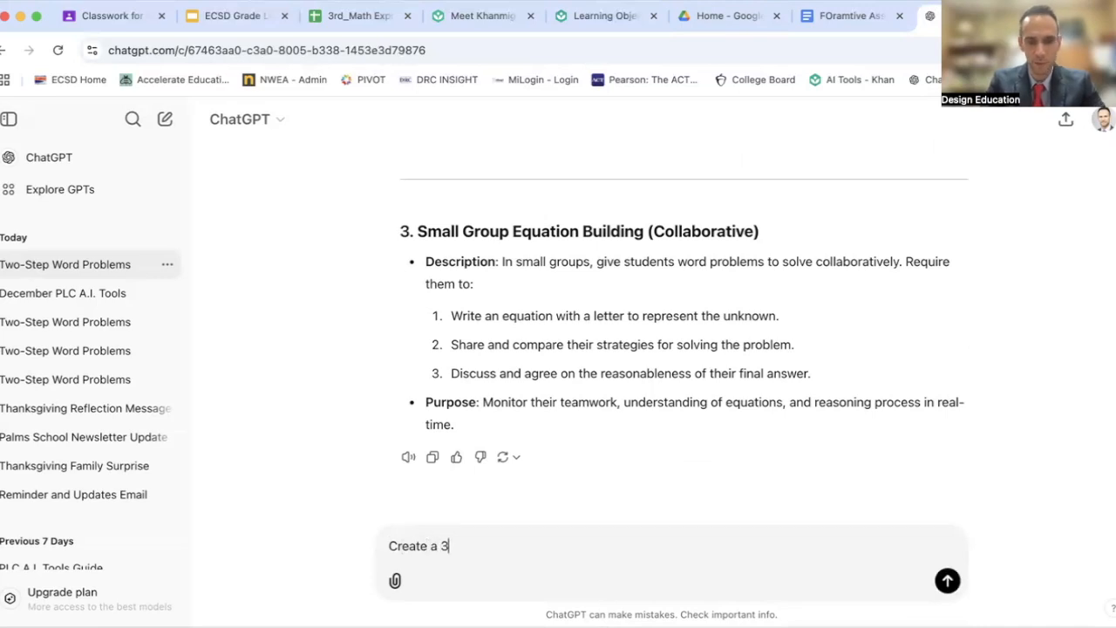
type(" question multiple choice")
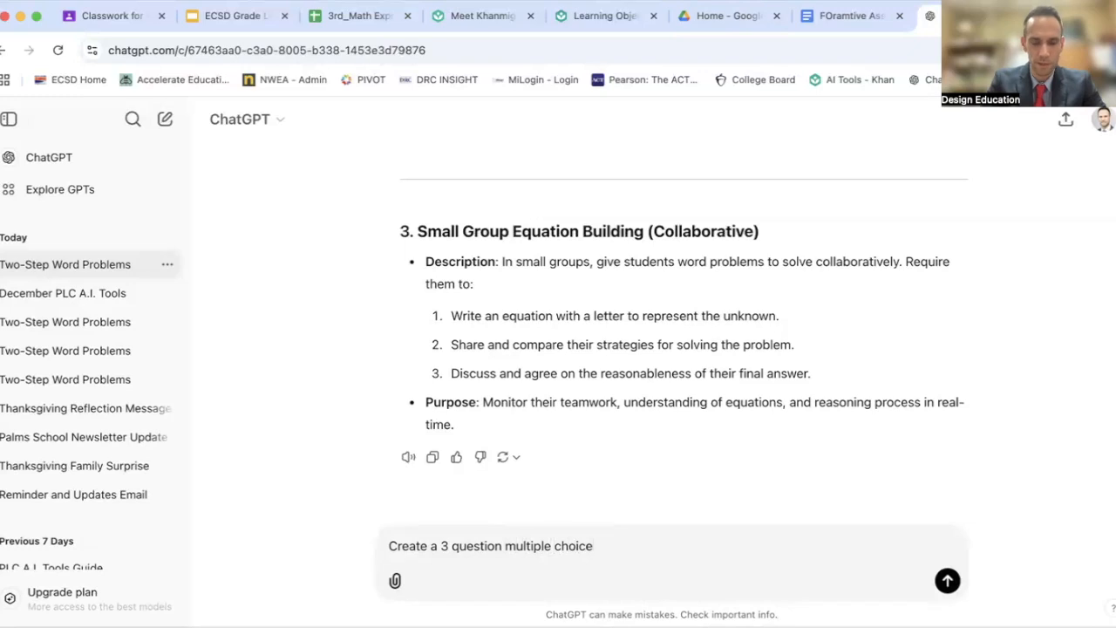
type(" formati")
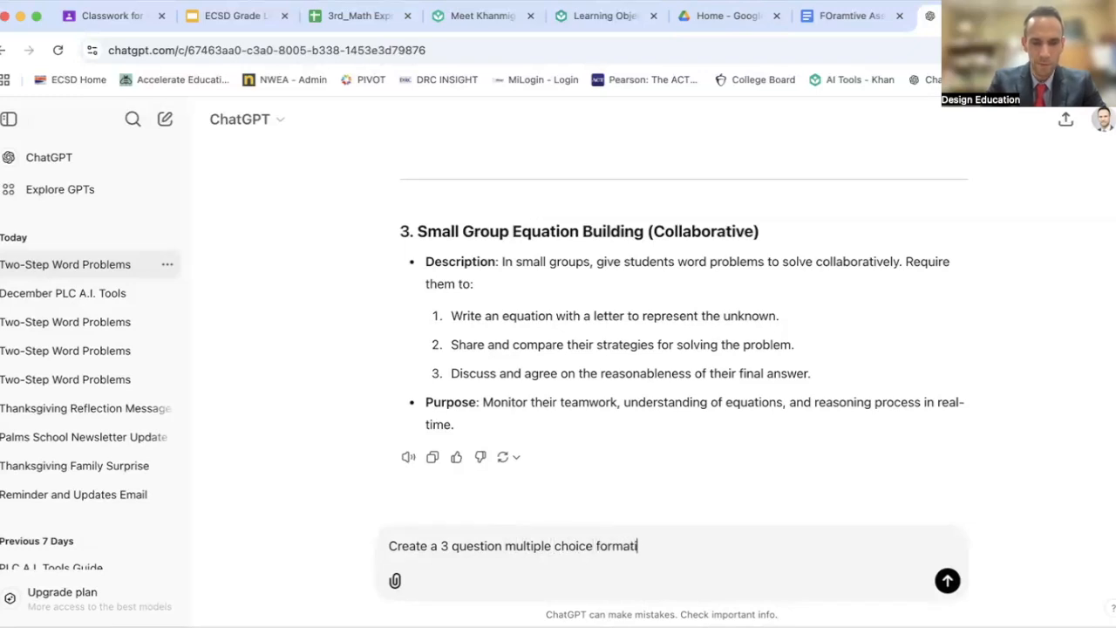
type("ve assessment for 3 this 3rd ga")
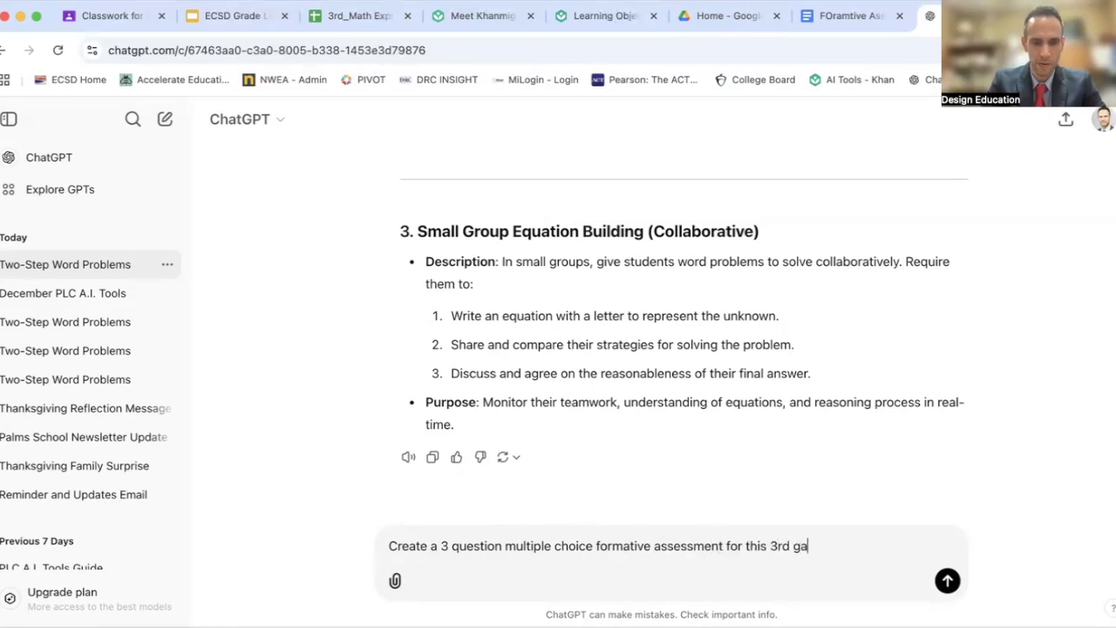
key("BackSpace")
type("rade standard")
key("BackSpace")
key("BackSpace")
key("BackSpace")
key("BackSpace")
key("BackSpace")
key("BackSpace")
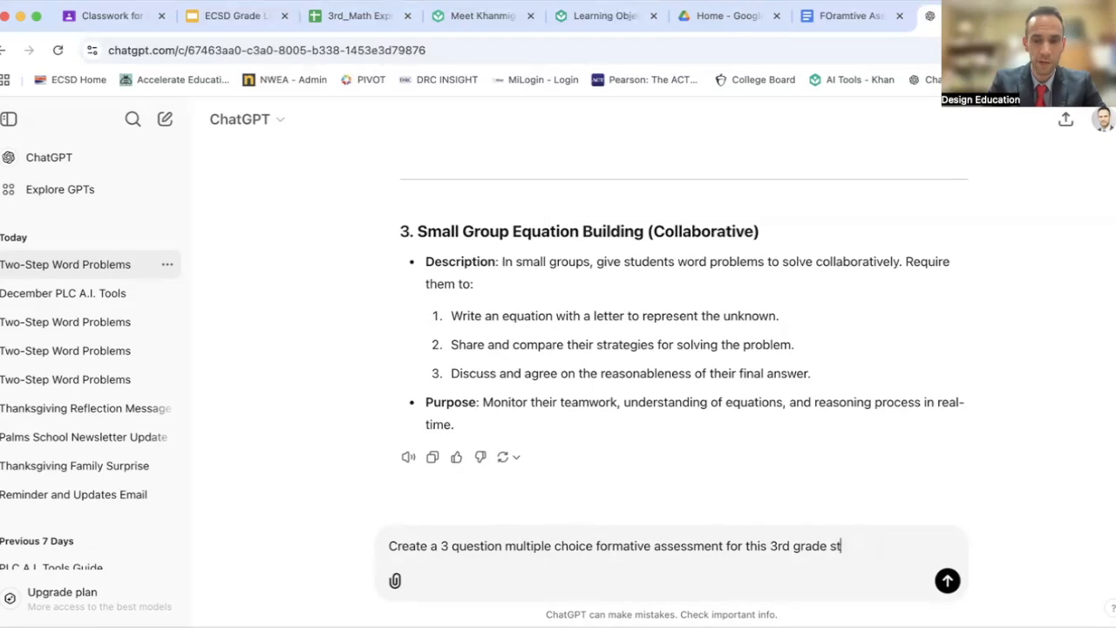
type("essenmtial")
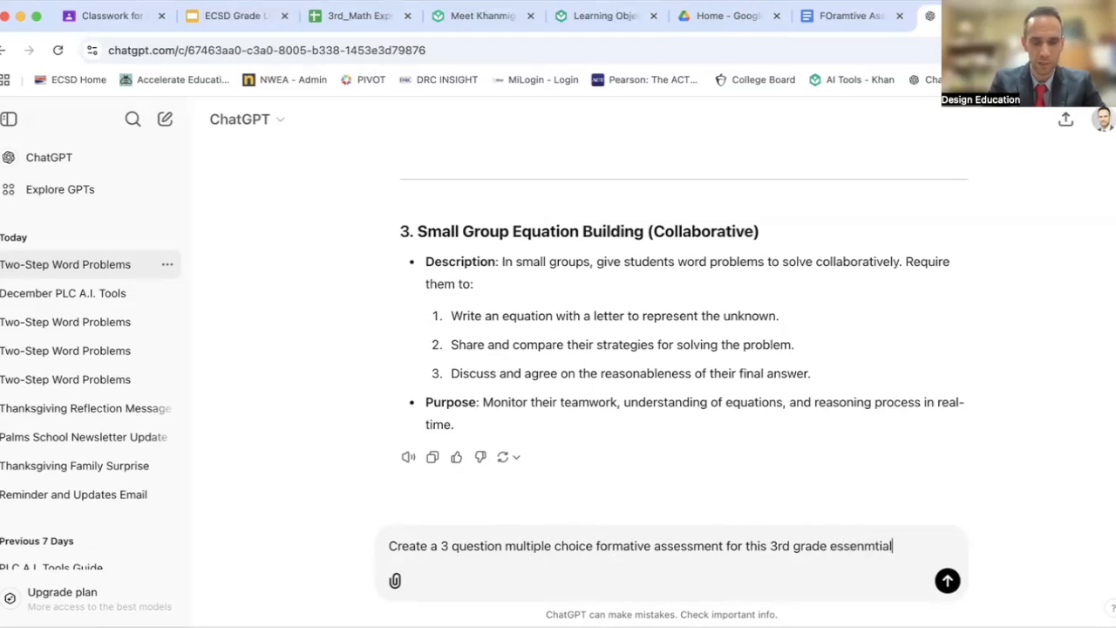
type(" standard:")
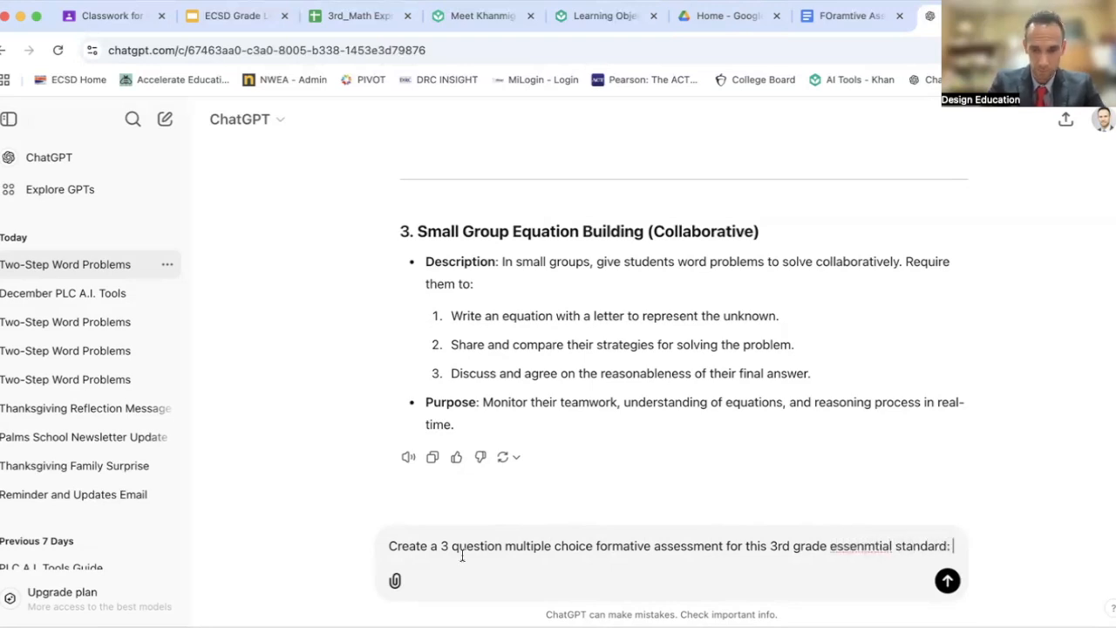
Step: Correct the misspelled word before "standard" in the drafted prompt to "essential"
double_click(878, 546)
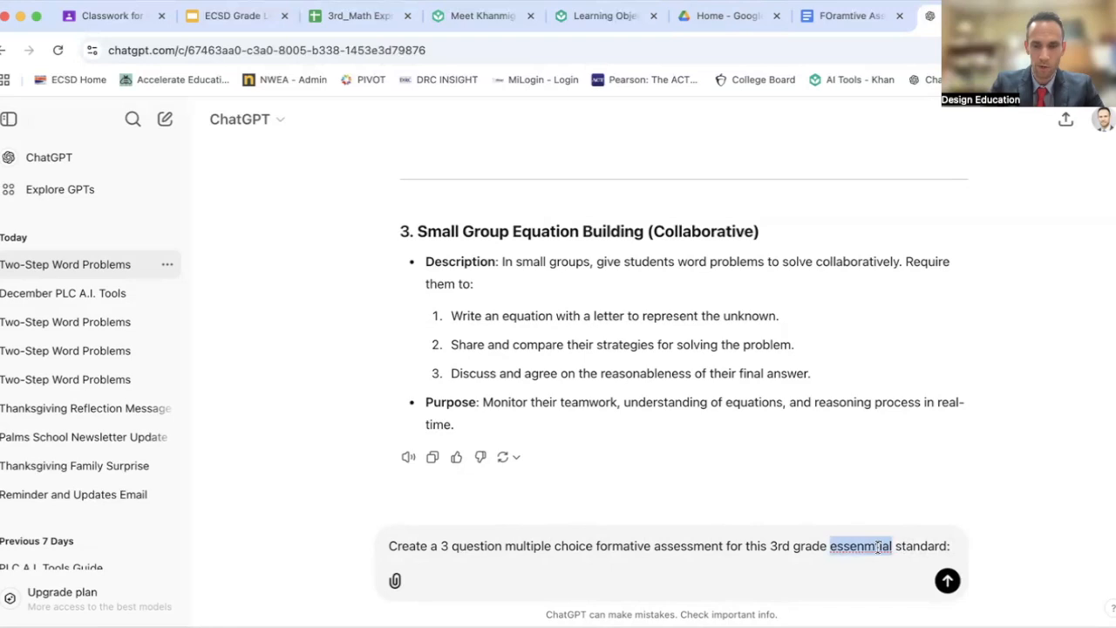
left_click(812, 545)
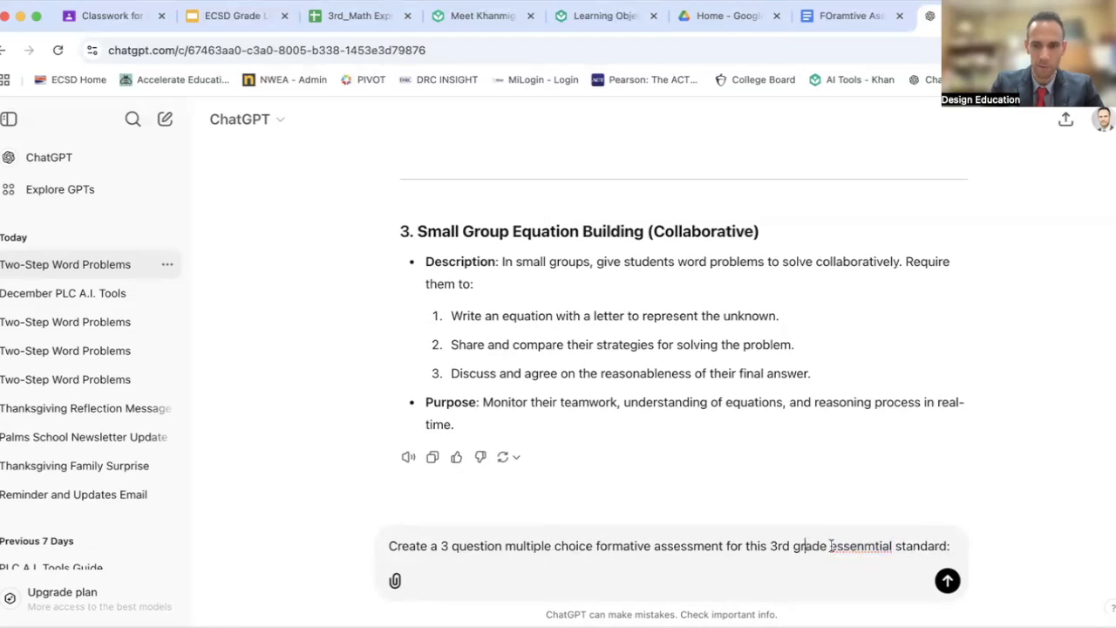
right_click(844, 548)
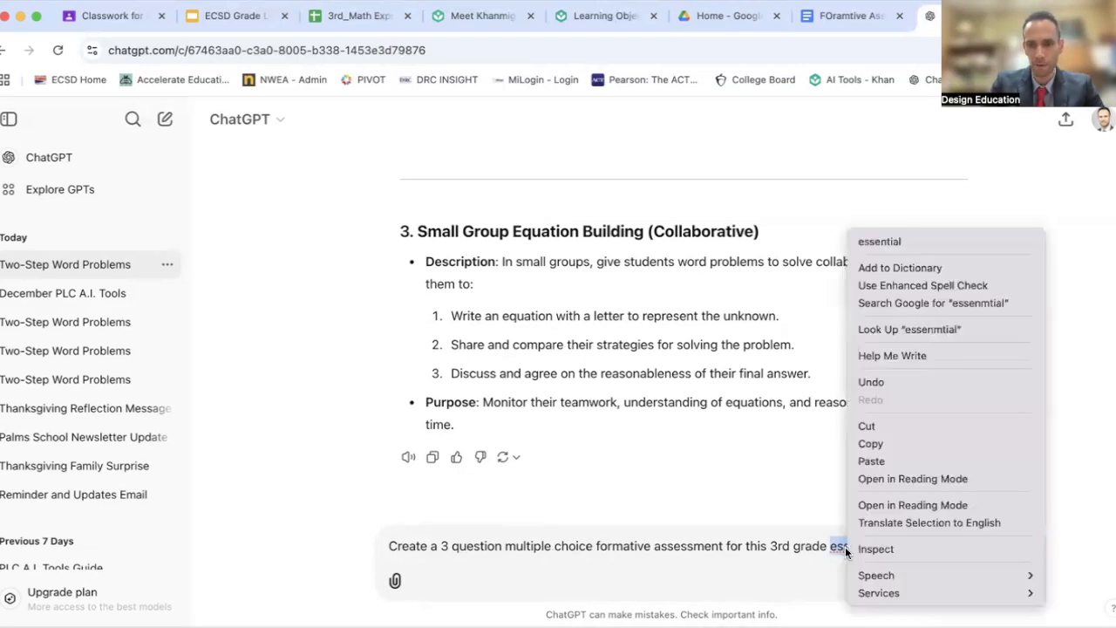
left_click(902, 241)
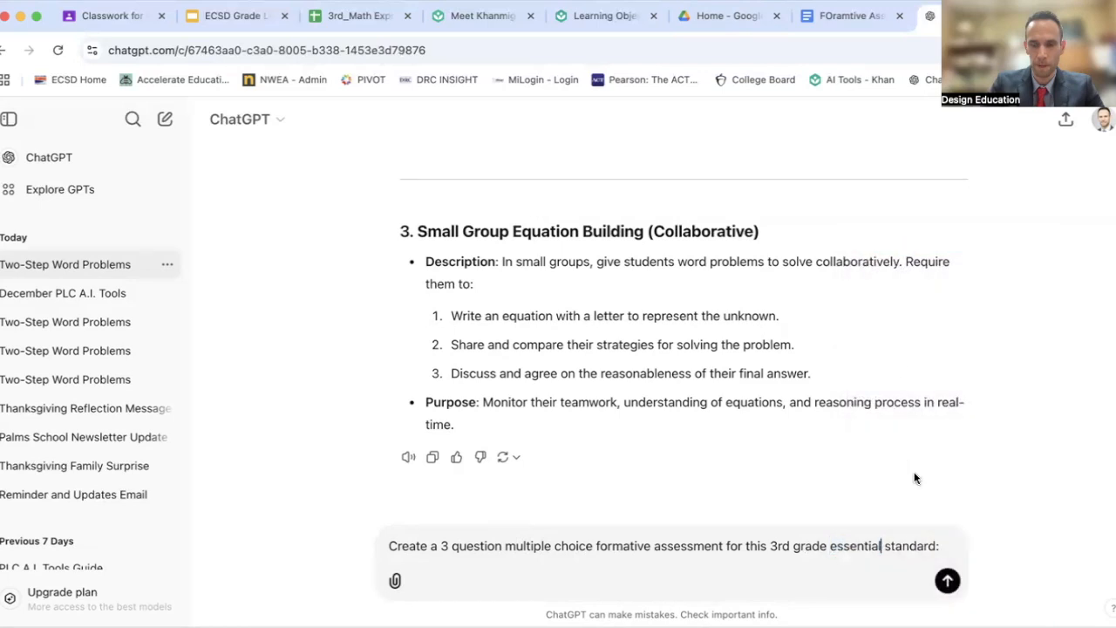
Step: Append the copied 3.OA.D.8 standard description to the multiple-choice prompt, check it against the pacing guide, and submit the prompt
left_click(942, 544)
key("super+v")
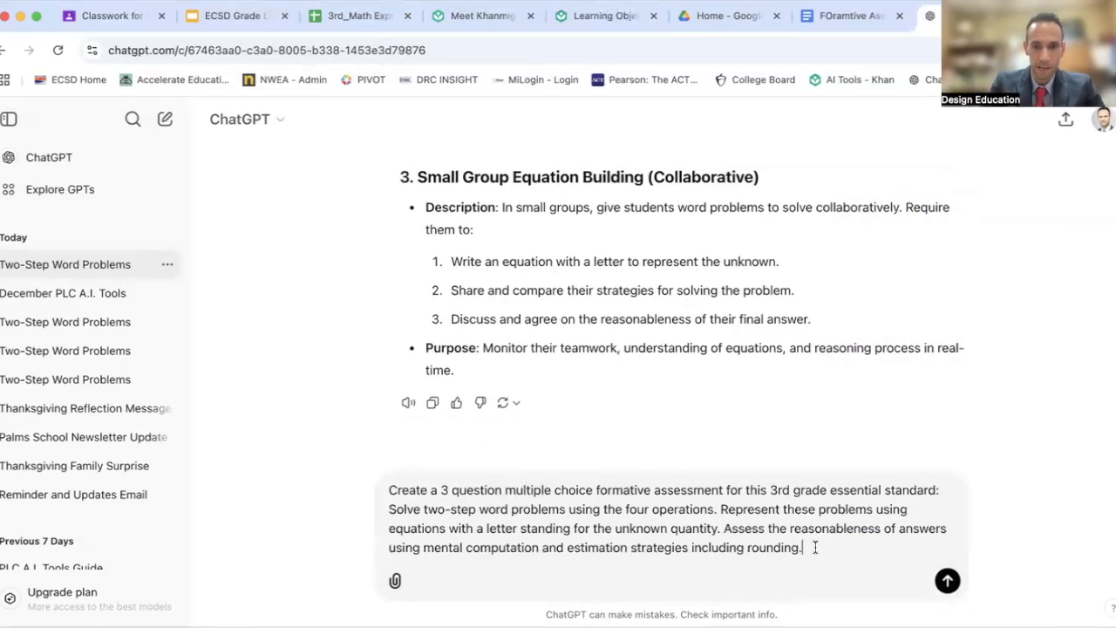
left_click_drag(815, 546, 387, 515)
left_click(352, 18)
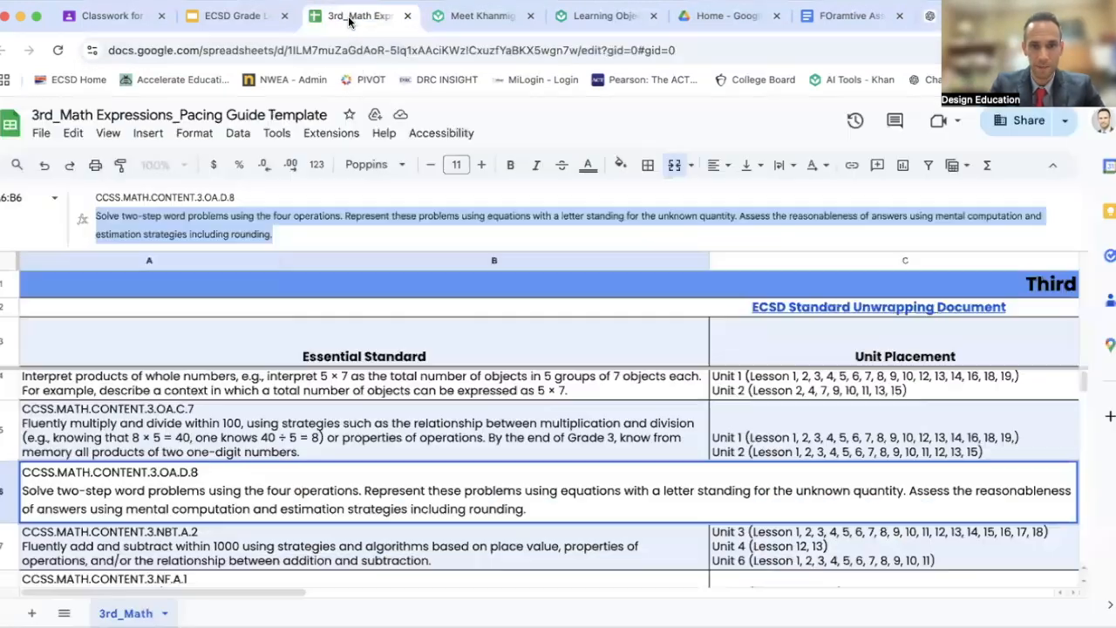
left_click(928, 20)
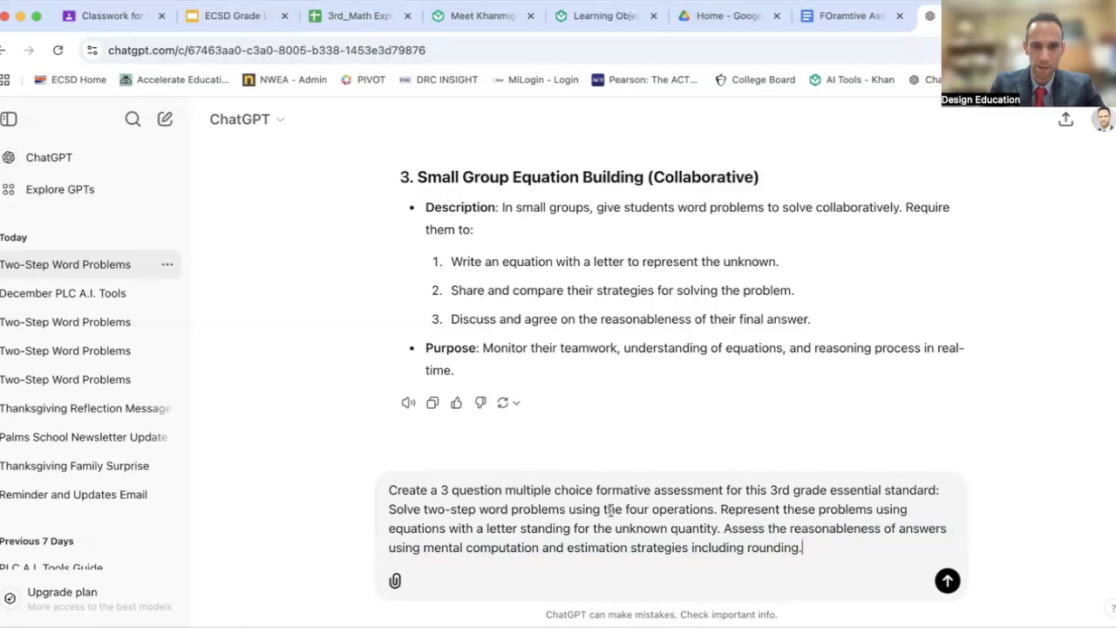
left_click_drag(939, 488, 403, 490)
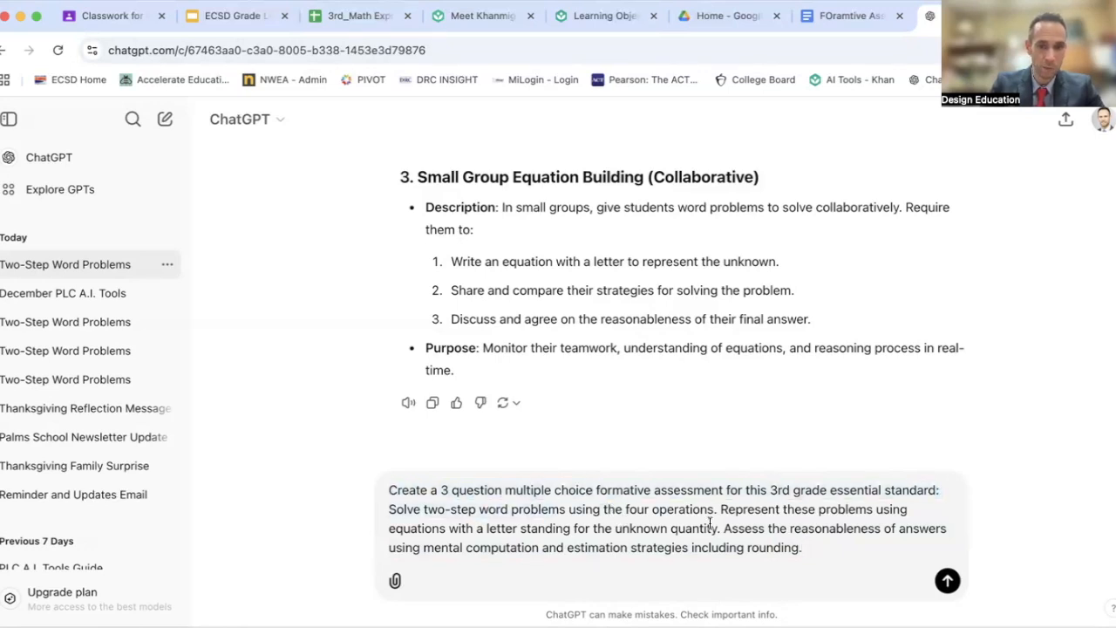
left_click_drag(822, 546, 380, 514)
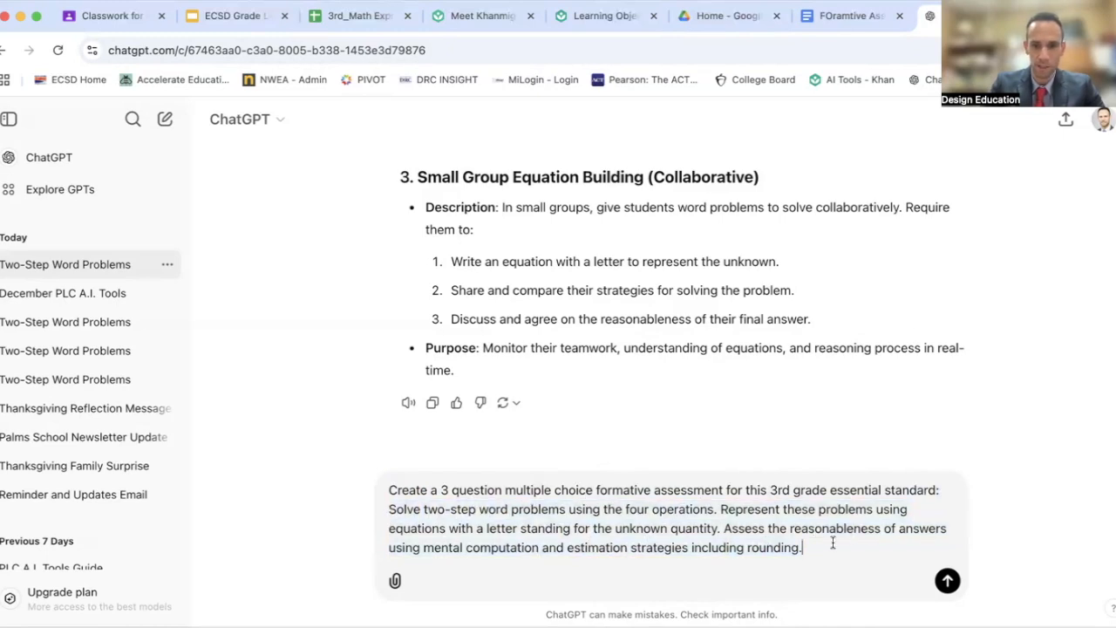
key("Return")
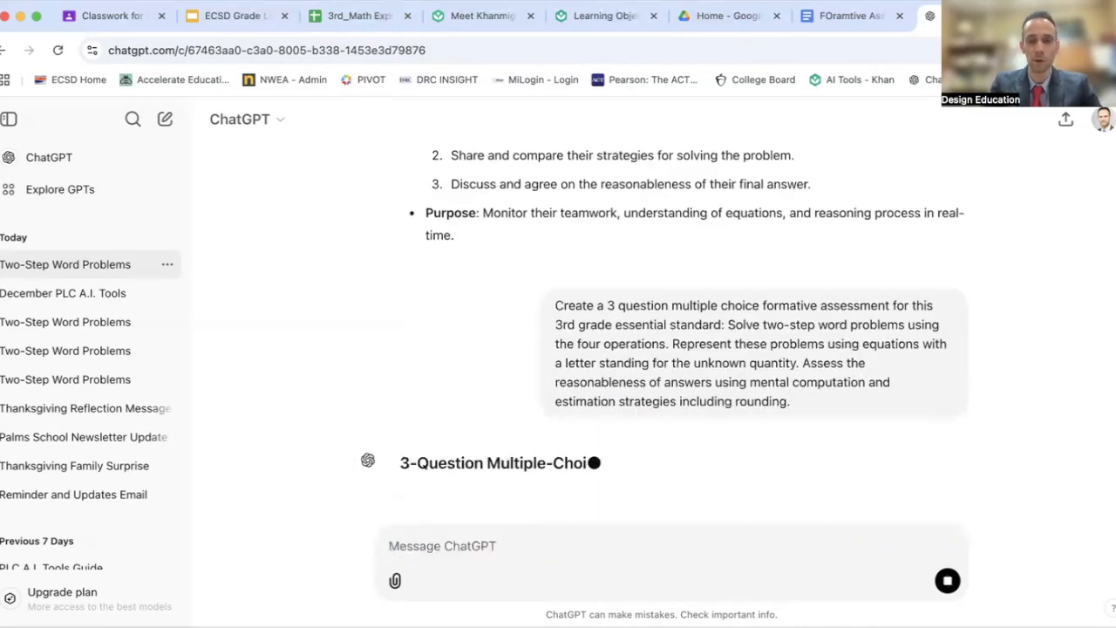
Step: Read through the generated multiple-choice formative assessment, examining its three questions, answer options and answer key
scroll(864, 405, "down", 2)
scroll(864, 405, "down", 5)
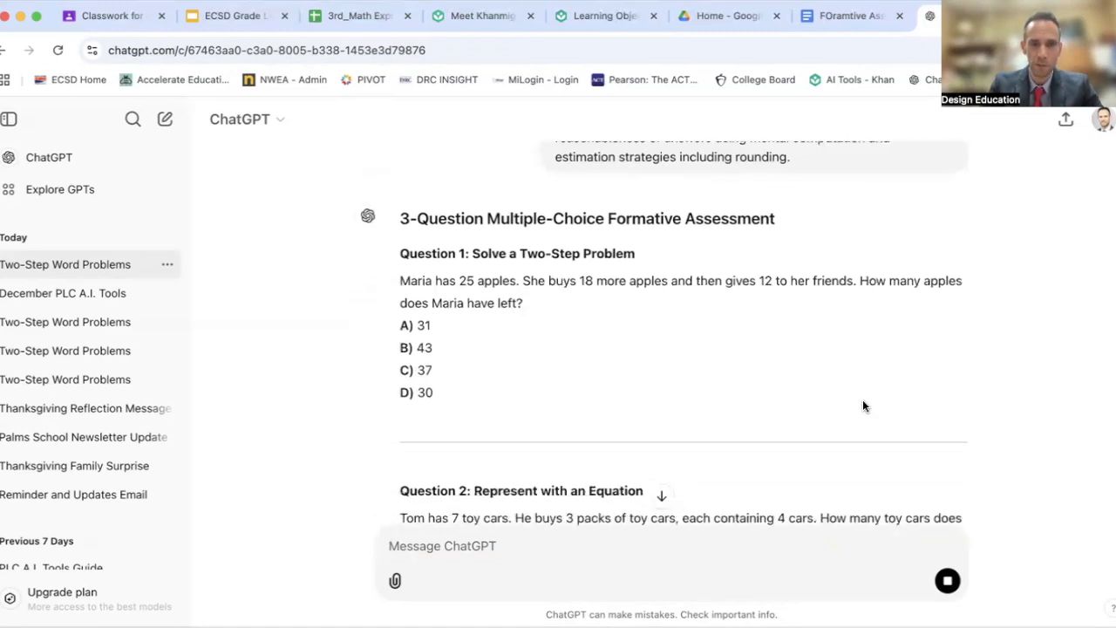
scroll(864, 405, "down", 4)
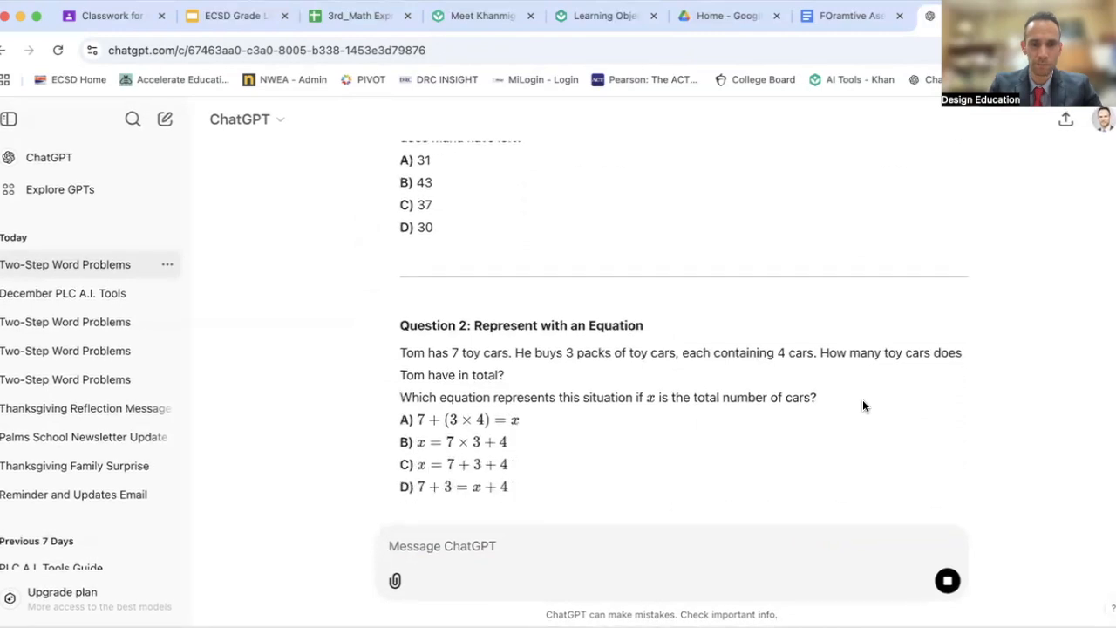
scroll(864, 405, "down", 1)
scroll(864, 405, "down", 2)
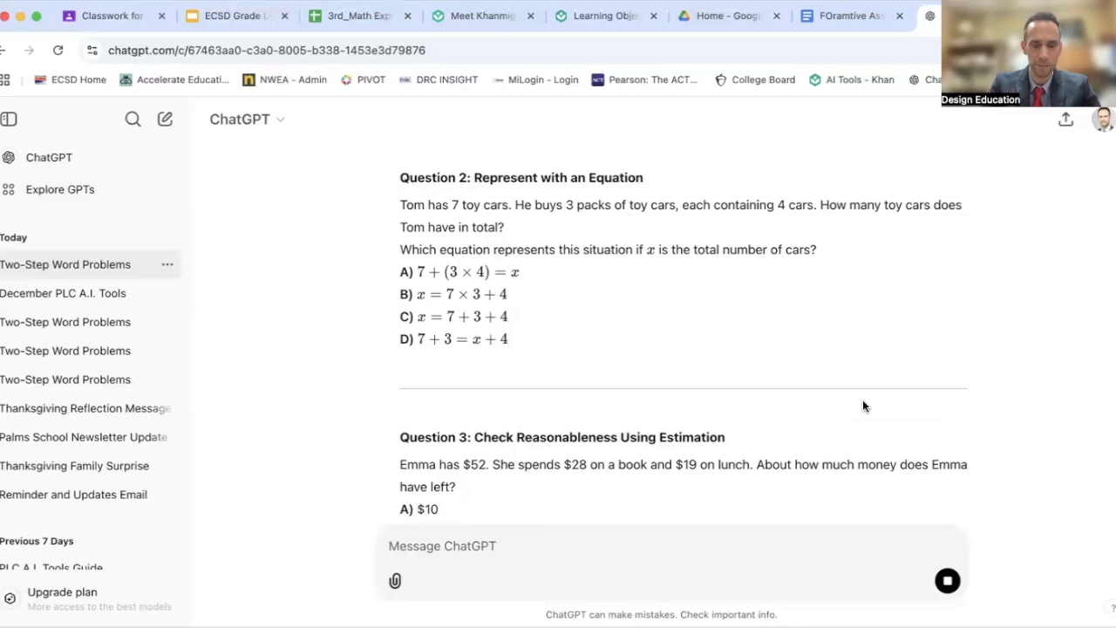
scroll(828, 308, "down", 8)
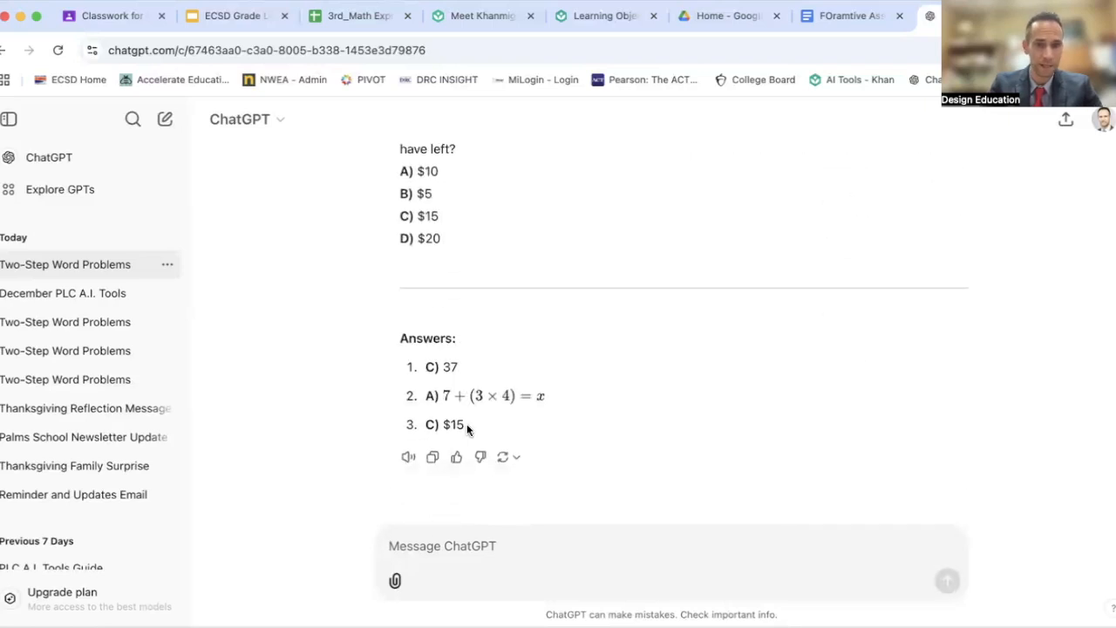
left_click_drag(466, 423, 394, 360)
scroll(666, 371, "up", 3)
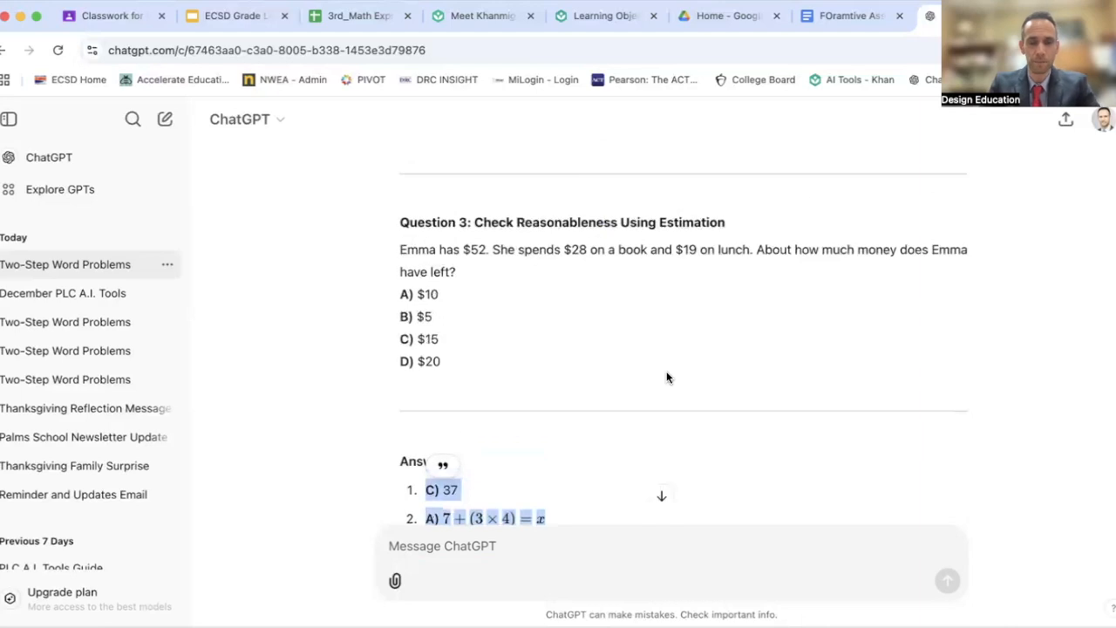
scroll(666, 374, "up", 9)
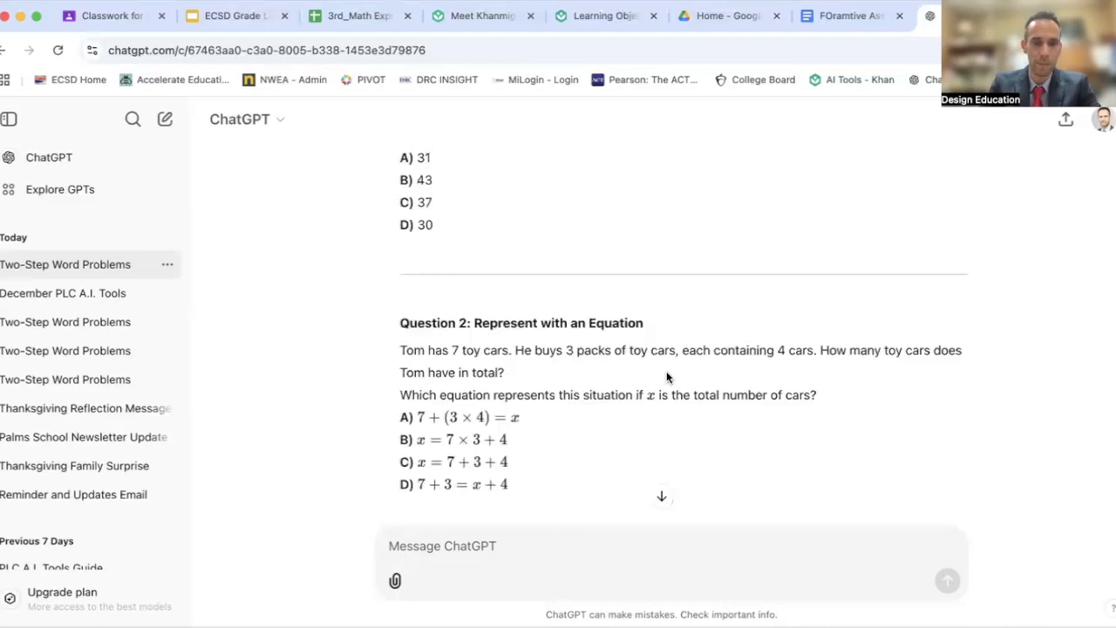
scroll(666, 375, "up", 2)
scroll(666, 375, "down", 6)
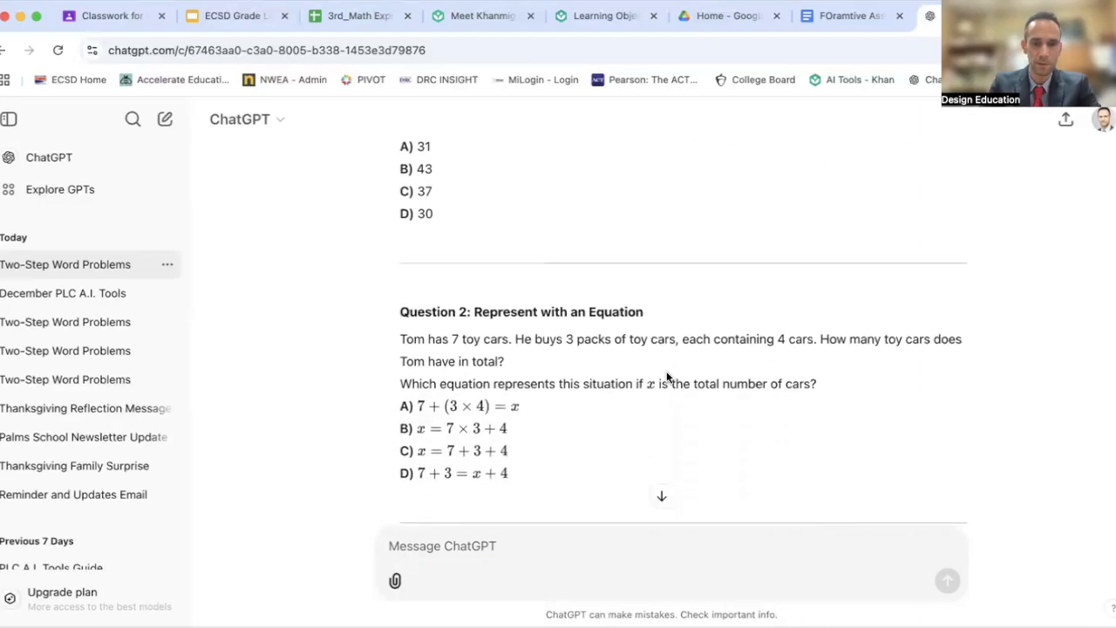
scroll(667, 376, "down", 3)
scroll(667, 375, "up", 2)
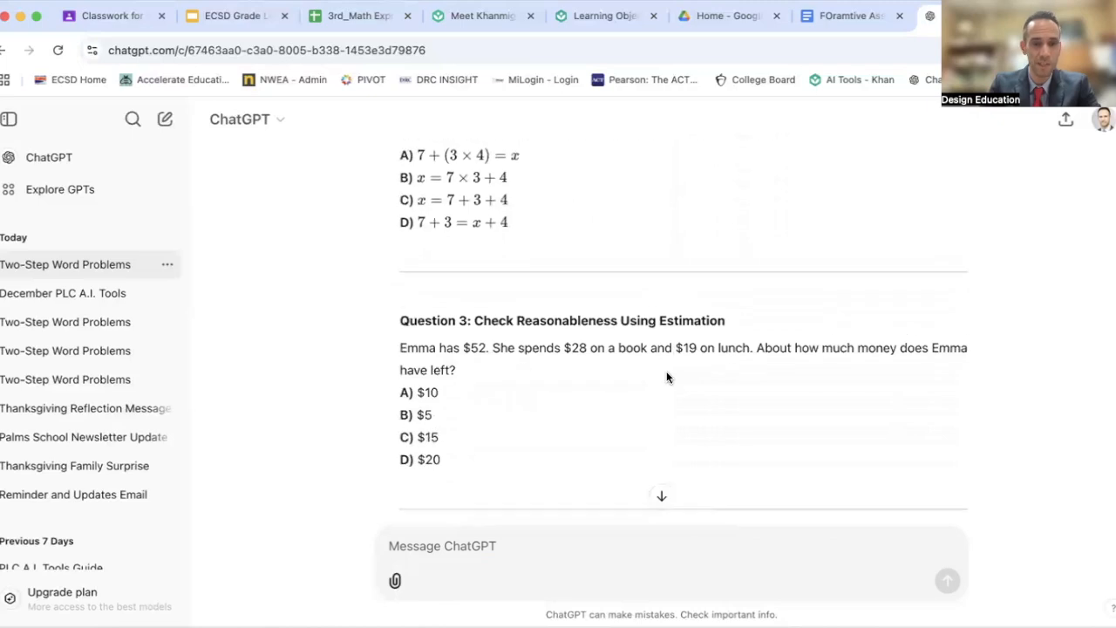
scroll(666, 371, "up", 3)
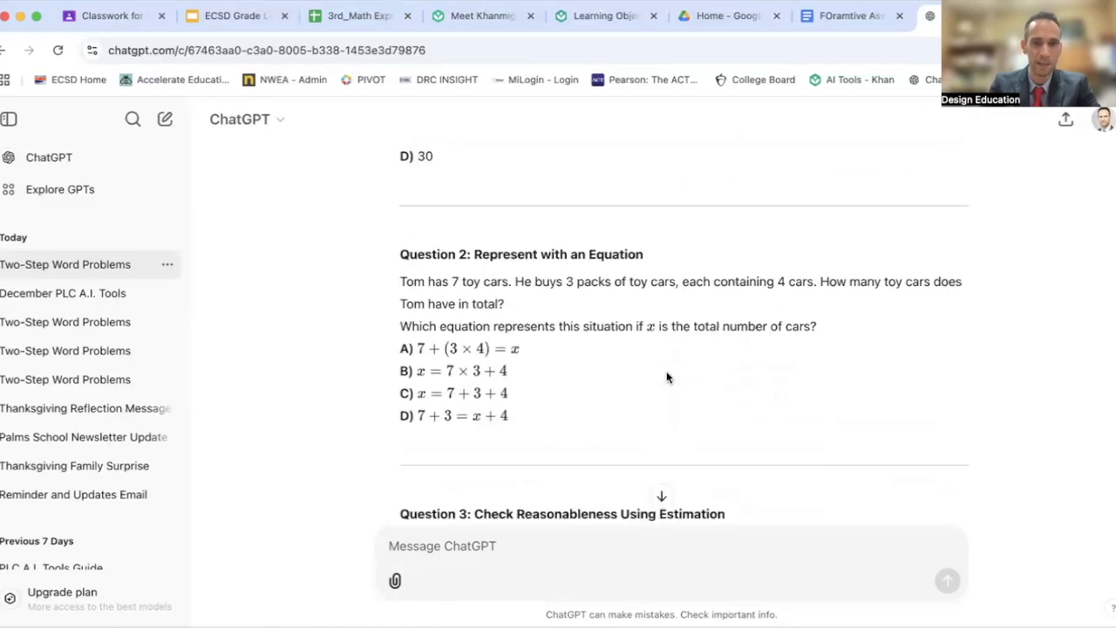
scroll(666, 370, "up", 3)
scroll(666, 375, "down", 7)
scroll(666, 375, "up", 6)
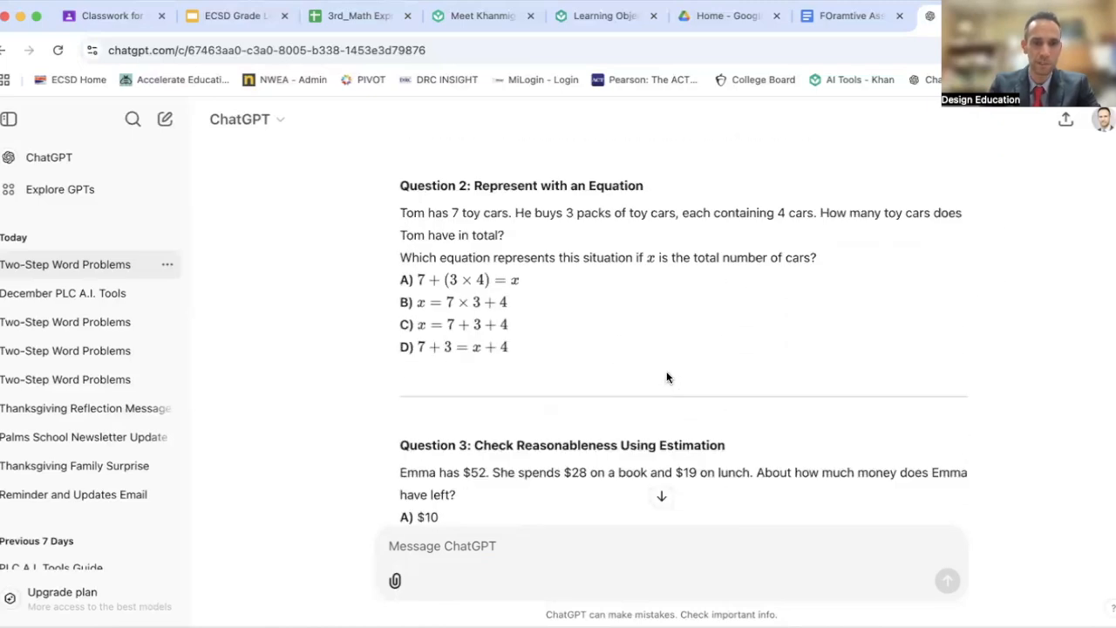
scroll(666, 377, "up", 3)
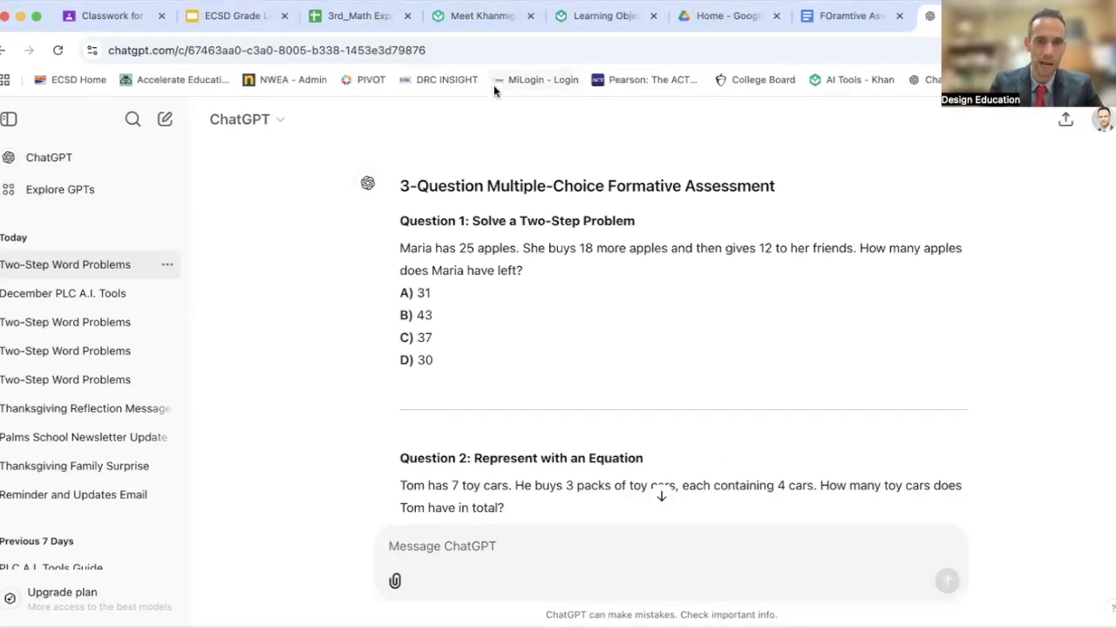
Step: Switch to the pacing guide, review the 3.OA.D.8 row's unwrapped standard and "I Can" cells, and select its Common Formative Assessment cell
left_click(373, 19)
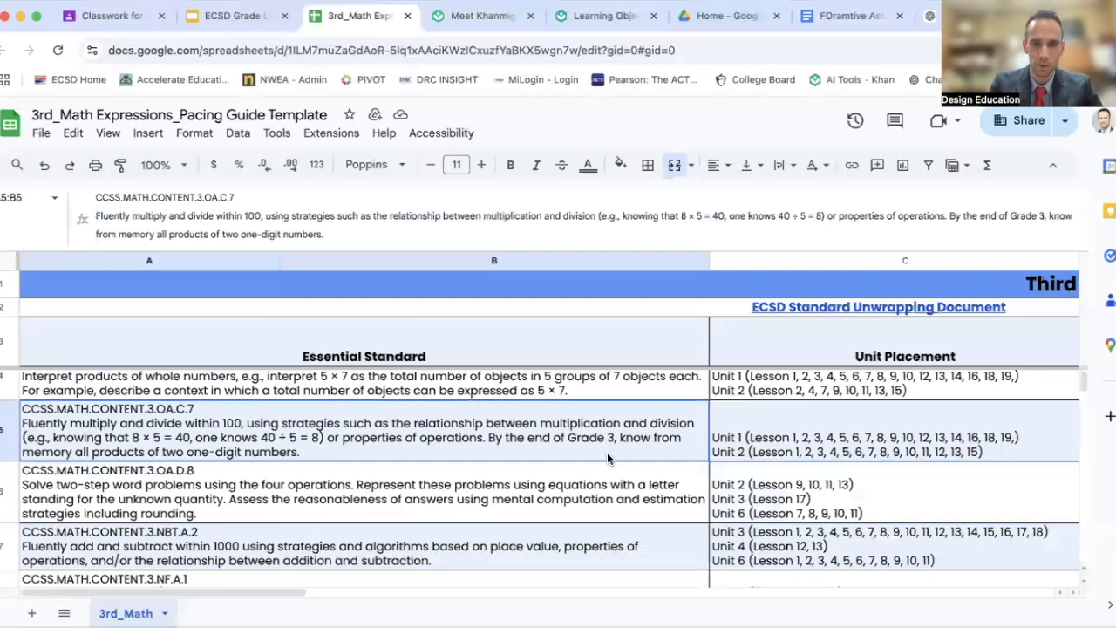
scroll(610, 480, "right", 10)
scroll(599, 478, "right", 5)
left_click(599, 478)
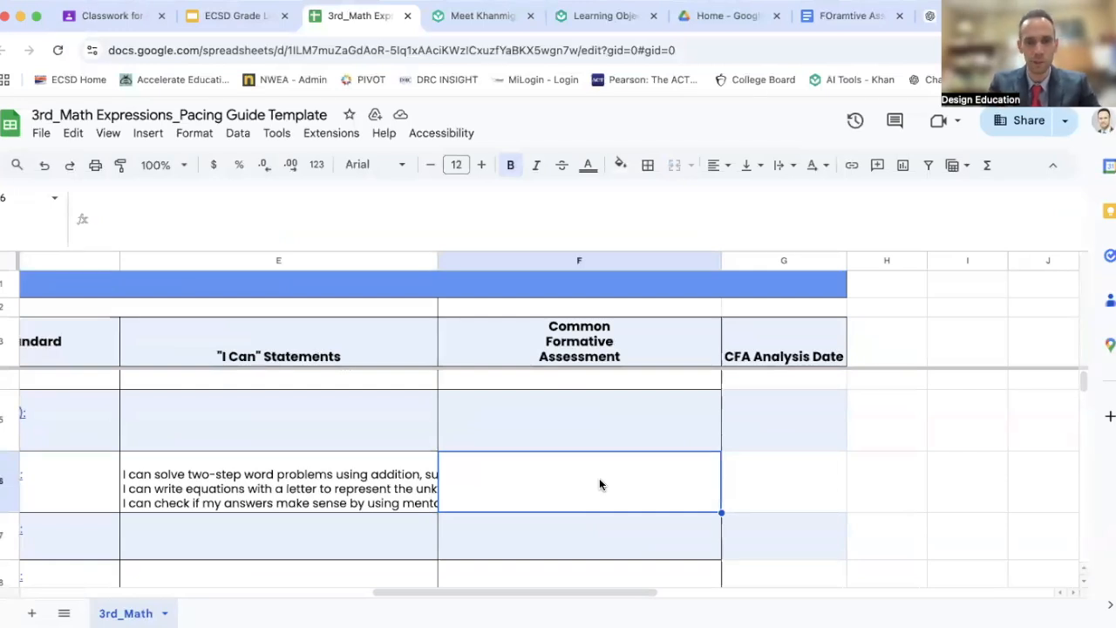
scroll(599, 477, "left", 5)
left_click(327, 439)
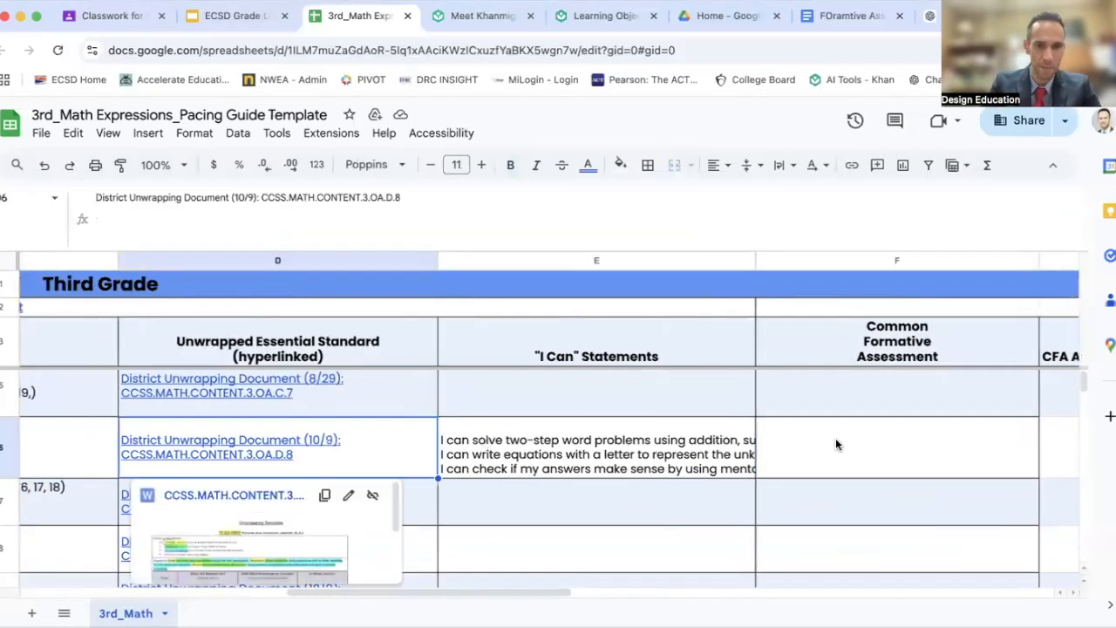
left_click(939, 451)
scroll(939, 451, "right", 5)
scroll(939, 458, "up", 1)
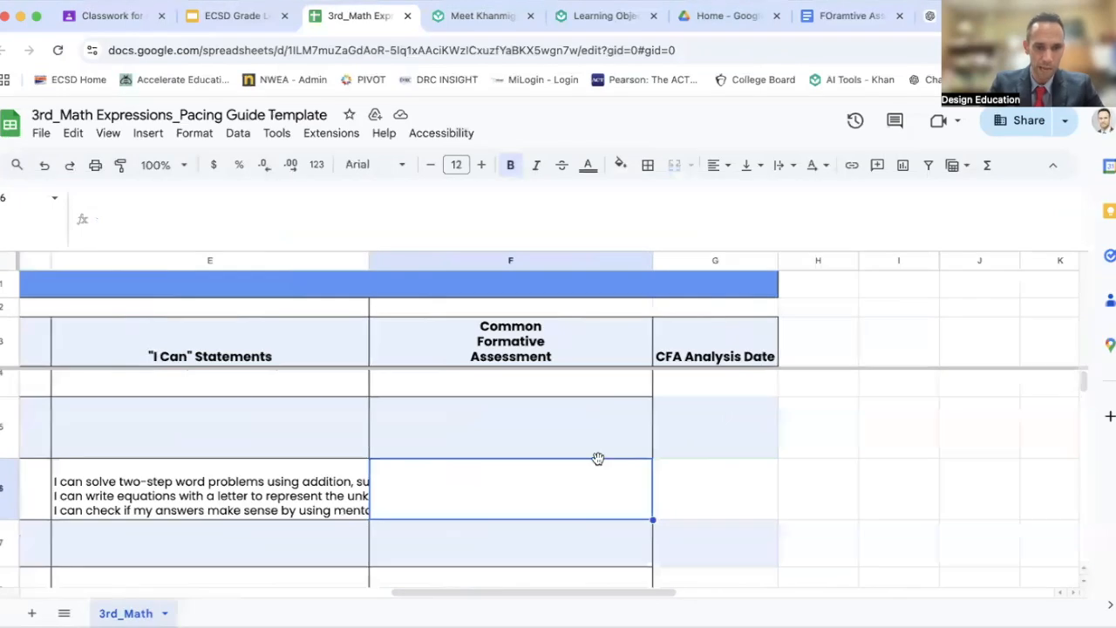
scroll(598, 458, "left", 2)
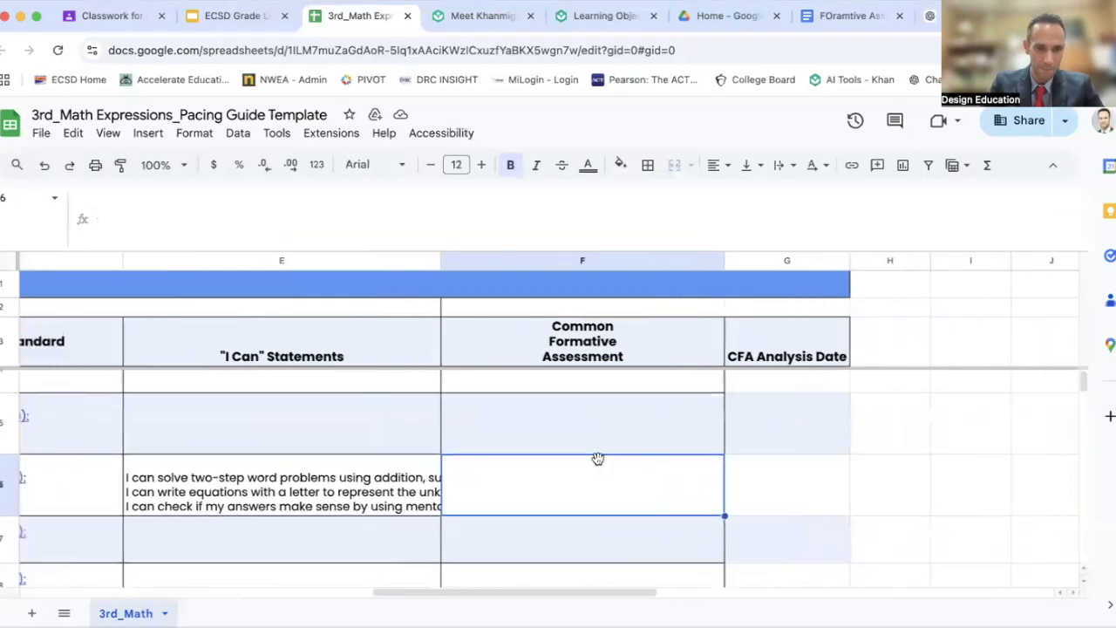
left_click(407, 499)
left_click(518, 498)
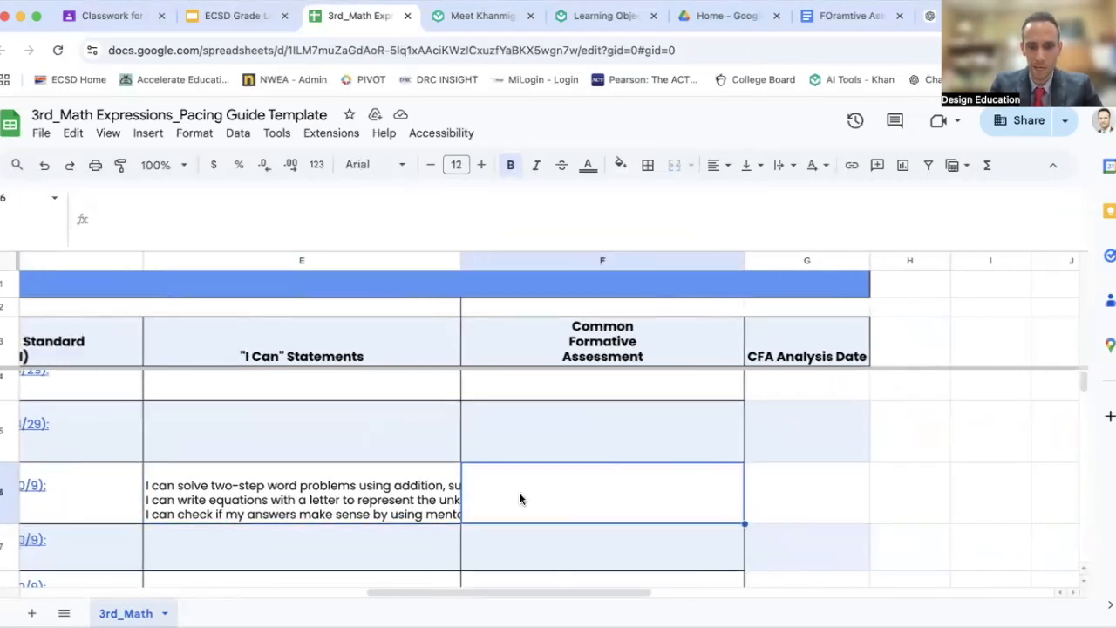